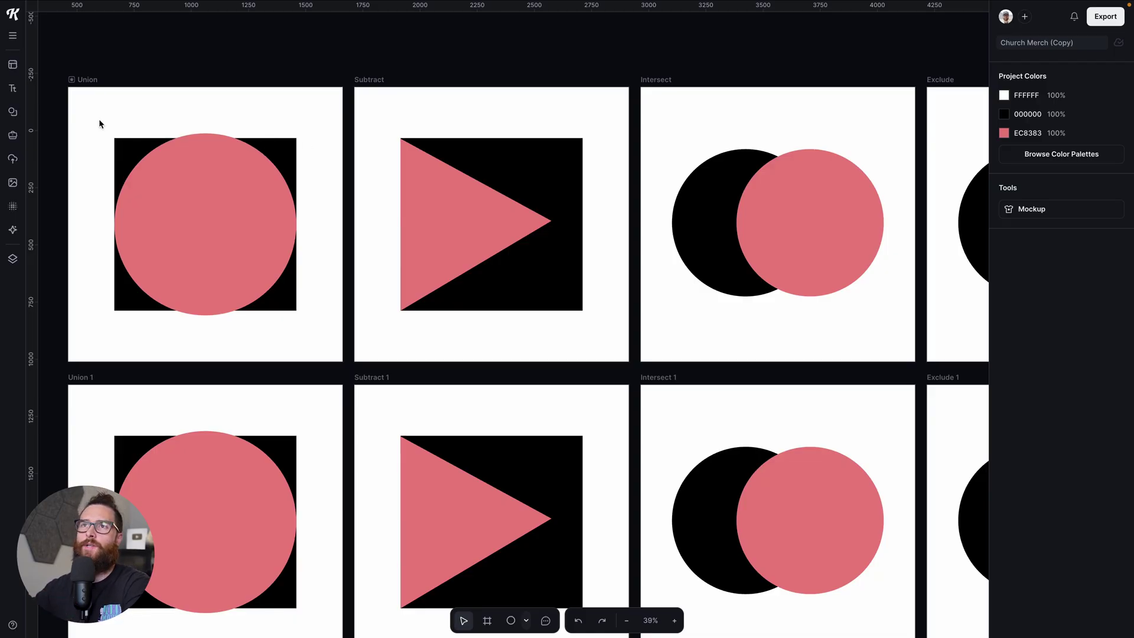
Select the circle and square in Union 1, then isolate just the circle inside the group
{"action": "left_click_drag", "start_coordinate": [99, 120], "coordinate": [309, 338]}
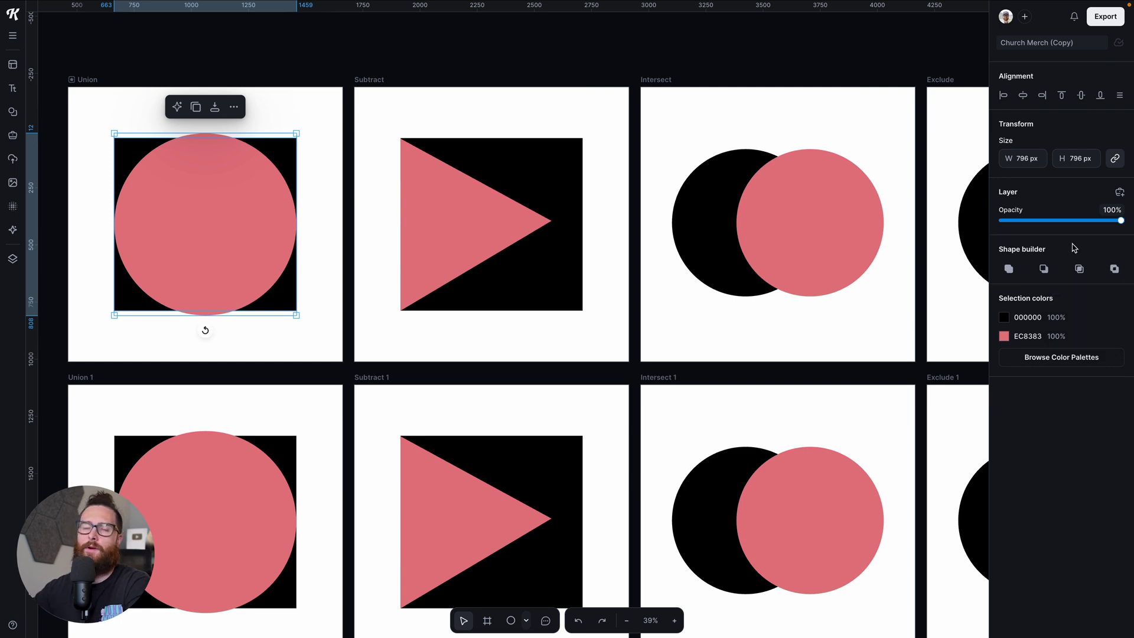
{"action": "left_click", "coordinate": [548, 358]}
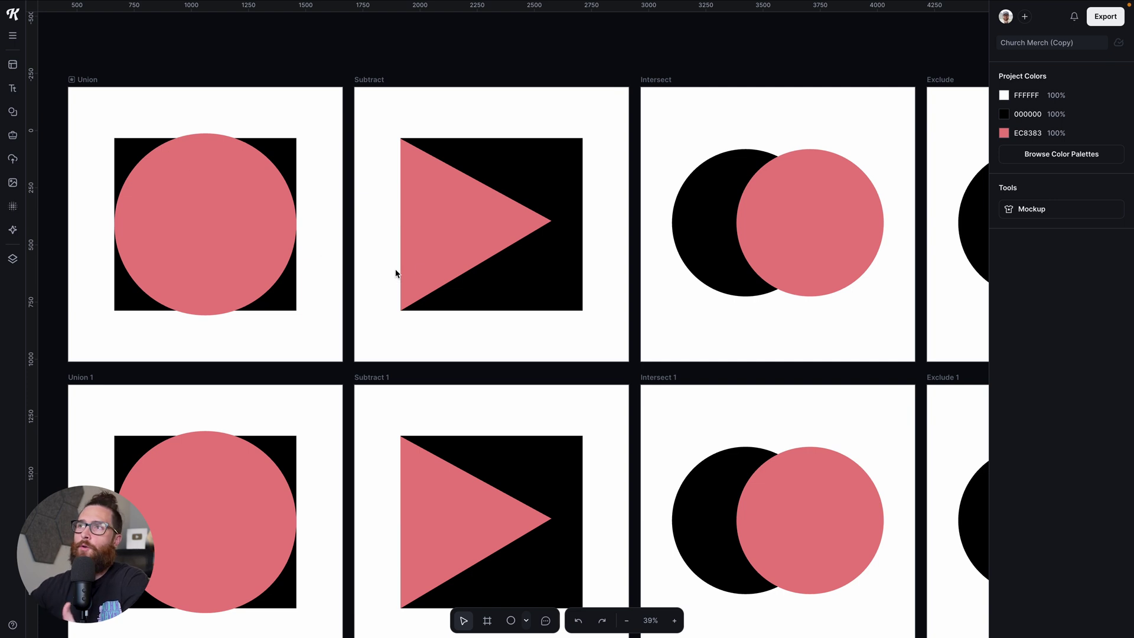
{"action": "scroll", "coordinate": [474, 207], "scroll_direction": "right", "scroll_amount": 5}
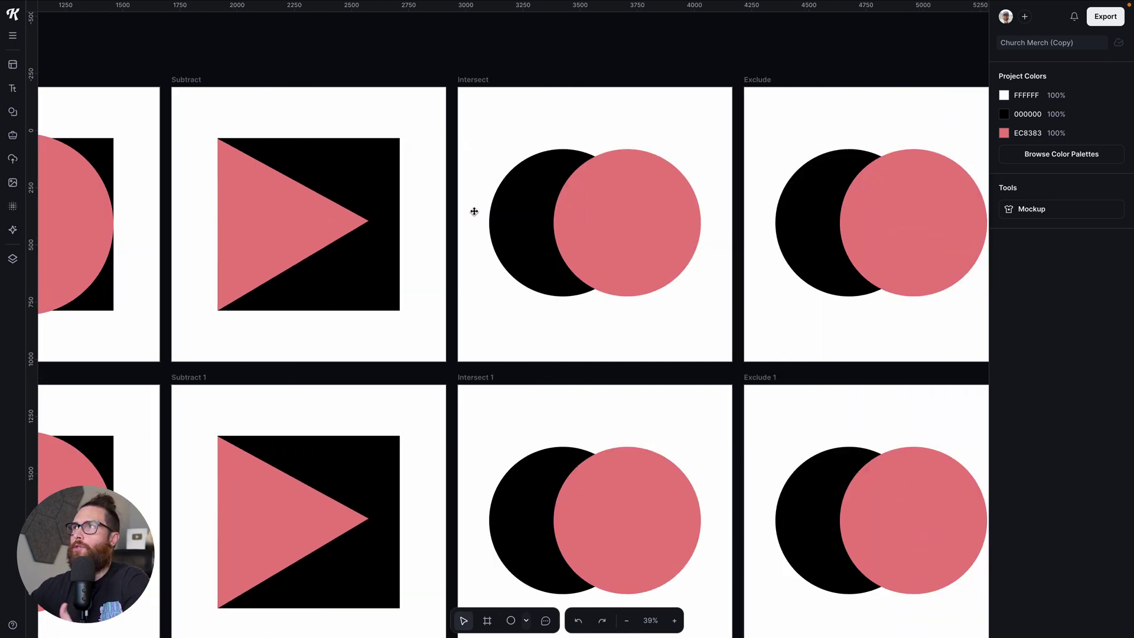
{"action": "scroll", "coordinate": [473, 211], "scroll_direction": "left", "scroll_amount": 5}
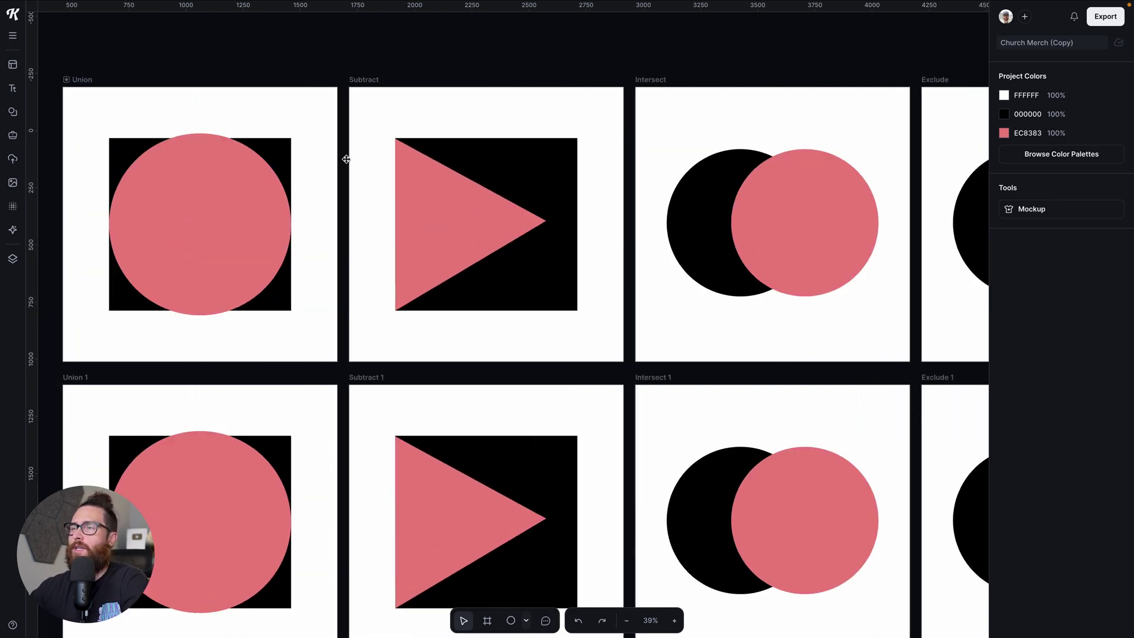
{"action": "scroll", "coordinate": [548, 172], "scroll_direction": "right", "scroll_amount": 3}
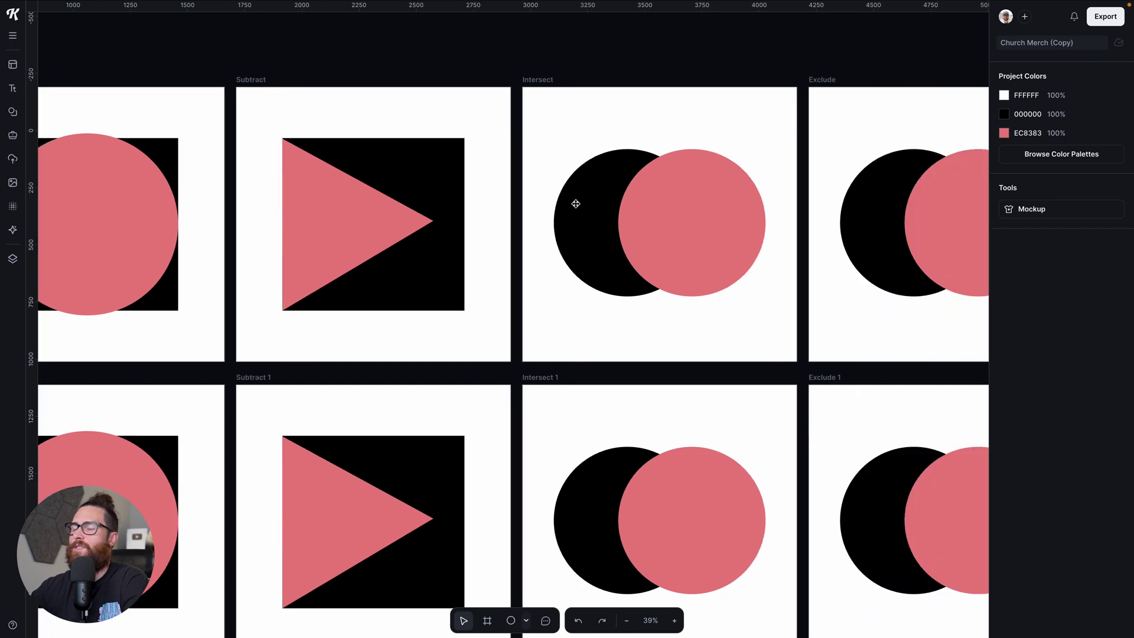
{"action": "scroll", "coordinate": [574, 202], "scroll_direction": "left", "scroll_amount": 8}
{"action": "scroll", "coordinate": [561, 247], "scroll_direction": "down", "scroll_amount": 3}
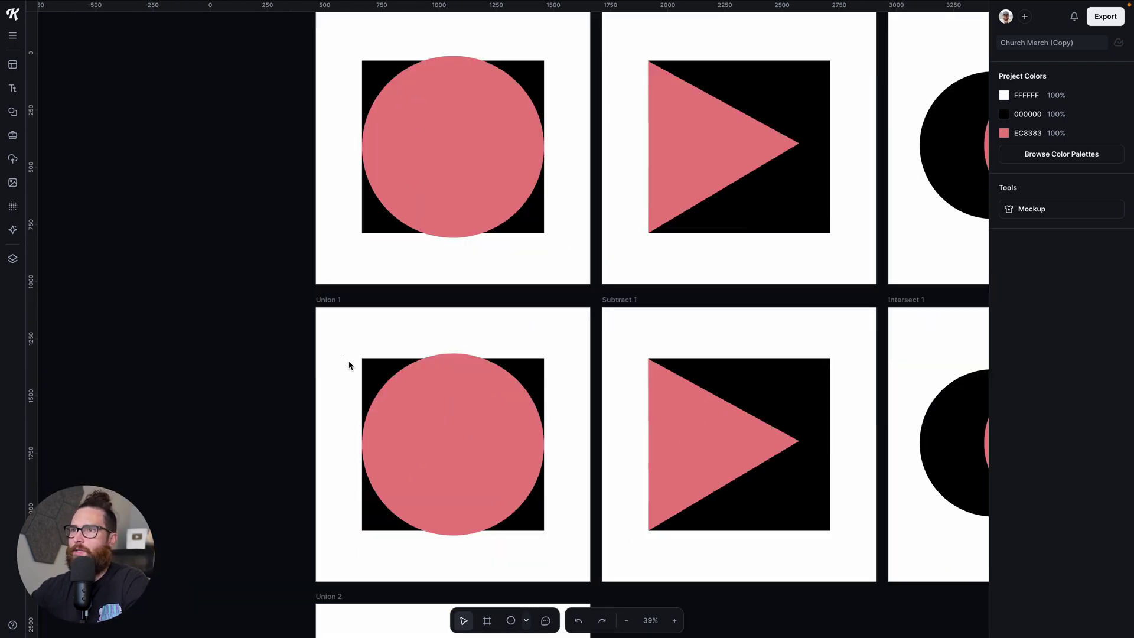
{"action": "left_click_drag", "start_coordinate": [348, 365], "coordinate": [441, 406]}
{"action": "double_click", "coordinate": [468, 483]}
Marquee-select the circle and black square together and apply Shape builder Union
{"action": "scroll", "coordinate": [482, 421], "scroll_direction": "up", "scroll_amount": 2}
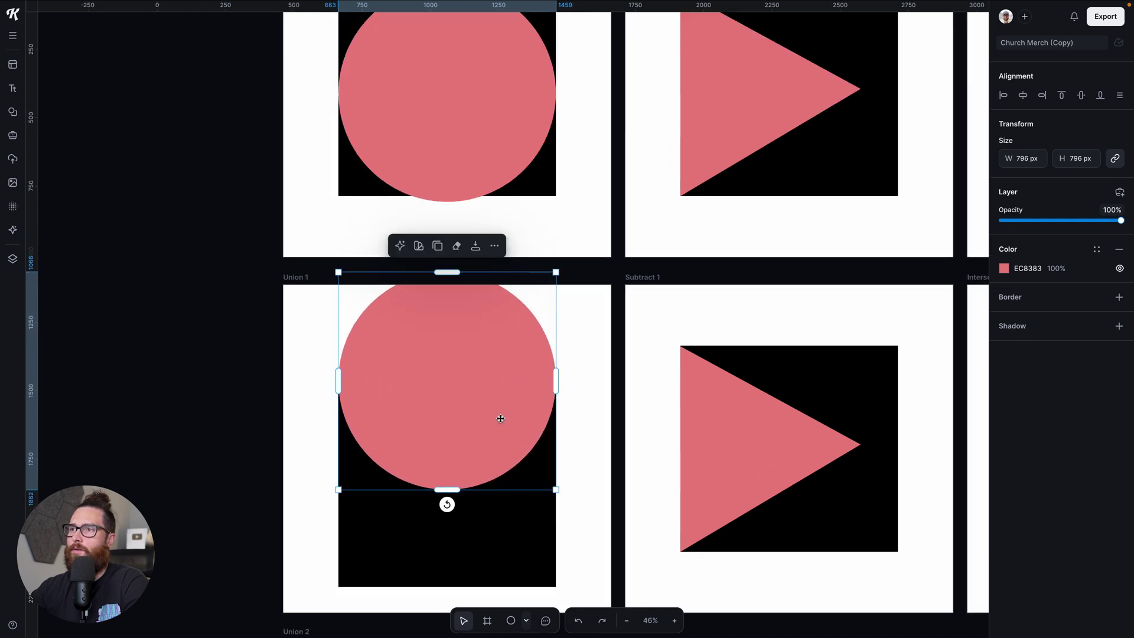
{"action": "scroll", "coordinate": [532, 425], "scroll_direction": "down", "scroll_amount": 1}
{"action": "left_click_drag", "start_coordinate": [306, 359], "coordinate": [488, 513]}
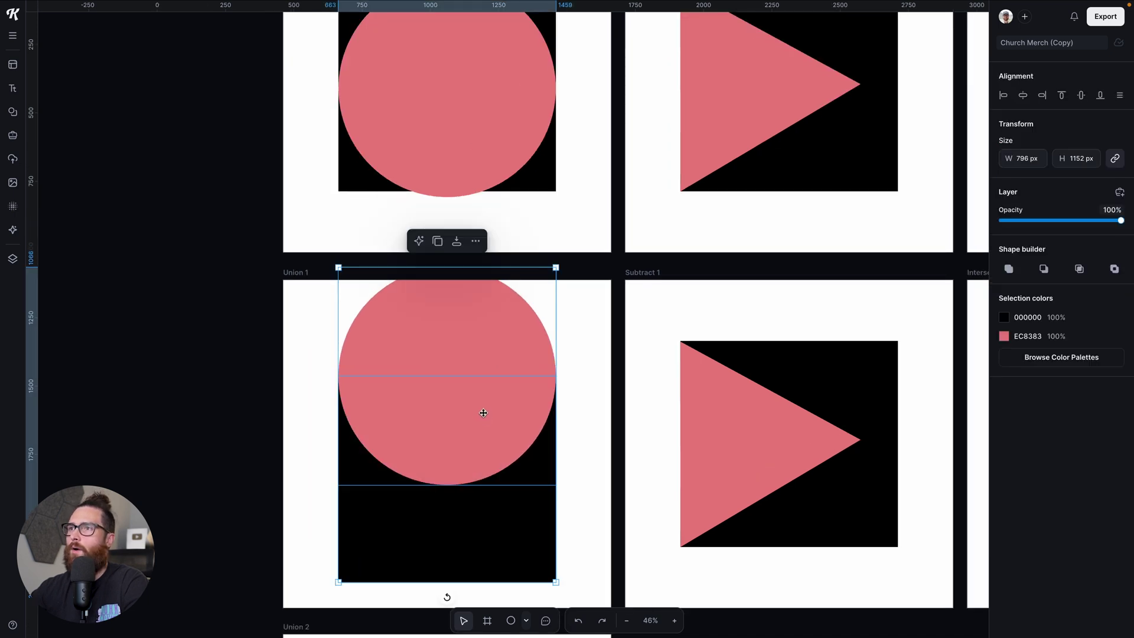
{"action": "scroll", "coordinate": [603, 446], "scroll_direction": "down", "scroll_amount": 3}
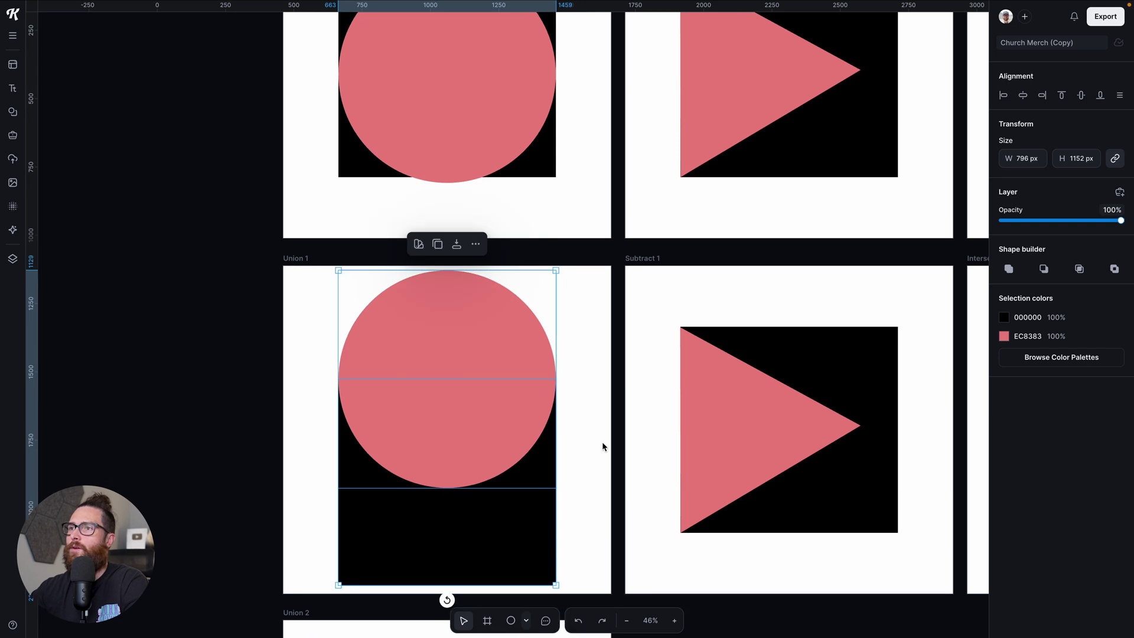
{"action": "left_click", "coordinate": [323, 357]}
{"action": "left_click_drag", "start_coordinate": [294, 342], "coordinate": [555, 514]}
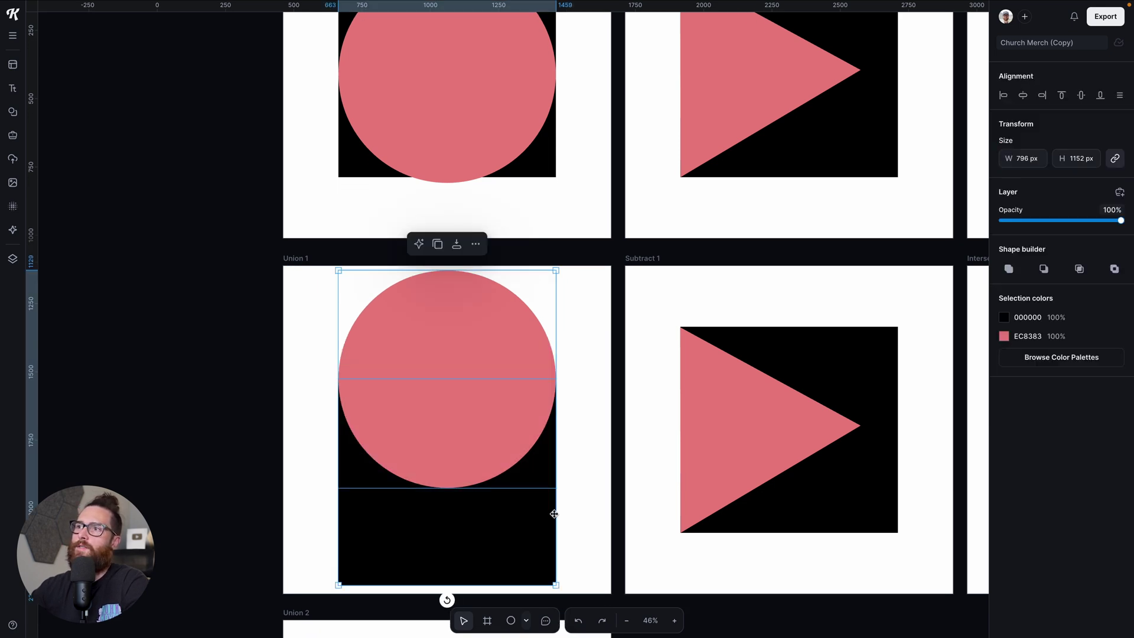
{"action": "left_click", "coordinate": [1009, 270]}
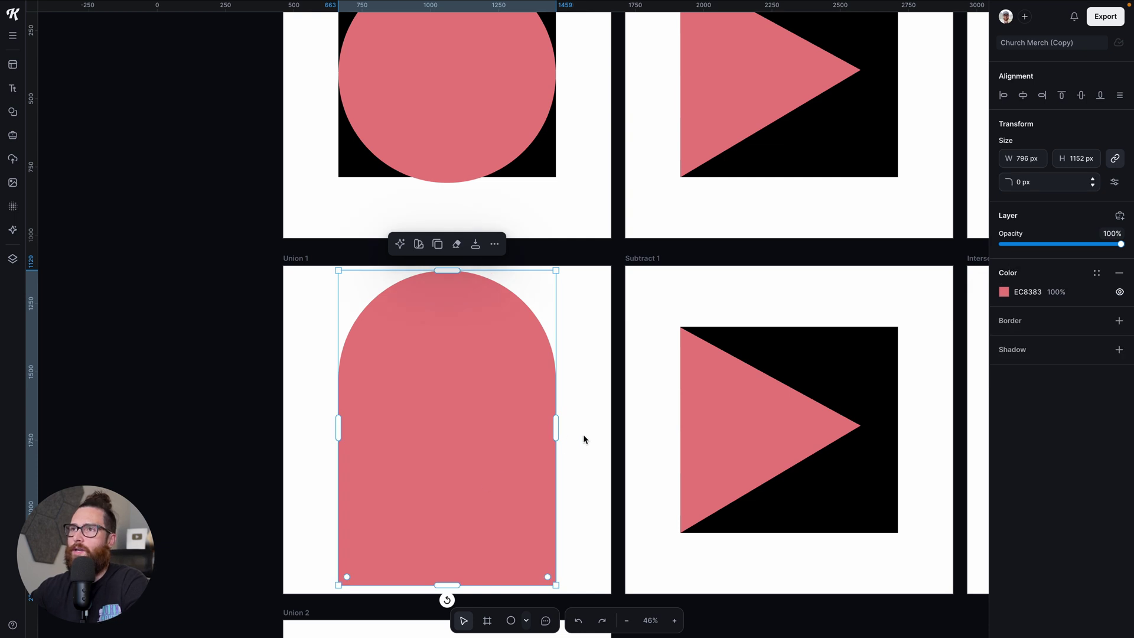
{"action": "scroll", "coordinate": [583, 440], "scroll_direction": "down", "scroll_amount": 2}
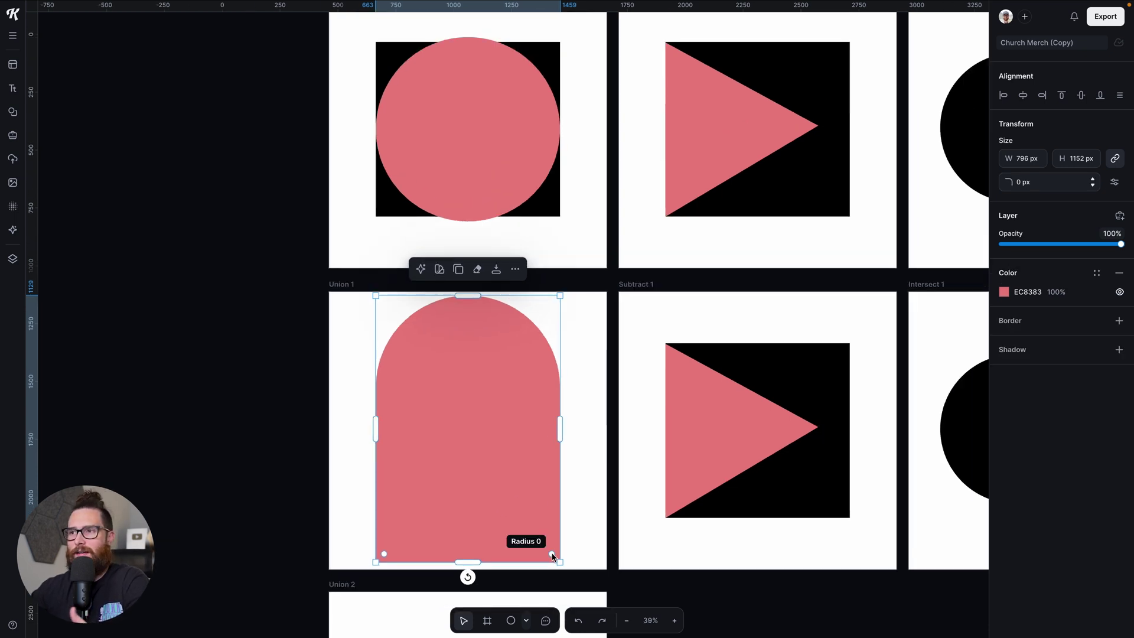
Try rounding the arch's bottom corners, then reset them to zero
{"action": "mouse_move", "coordinate": [552, 557]}
{"action": "left_mouse_down"}
{"action": "mouse_move", "coordinate": [526, 534]}
{"action": "mouse_move", "coordinate": [560, 575]}
{"action": "mouse_move", "coordinate": [552, 555]}
{"action": "left_mouse_up"}
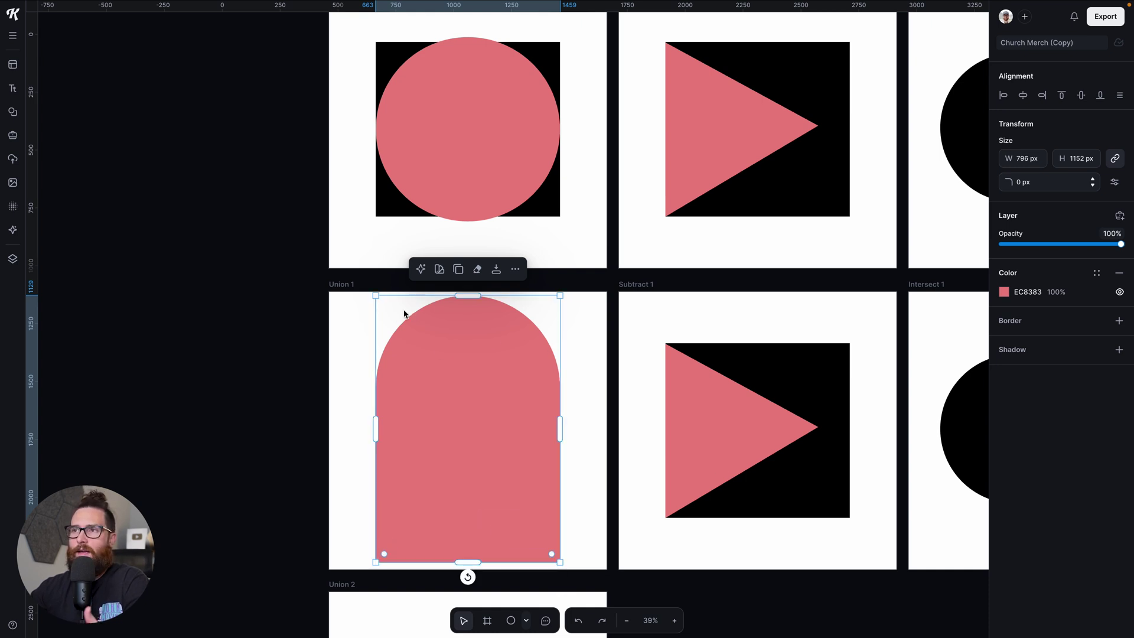
{"action": "mouse_move", "coordinate": [552, 553]}
{"action": "left_mouse_down"}
{"action": "mouse_move", "coordinate": [538, 539]}
{"action": "mouse_move", "coordinate": [557, 577]}
{"action": "mouse_move", "coordinate": [544, 551]}
{"action": "mouse_move", "coordinate": [554, 559]}
{"action": "left_mouse_up"}
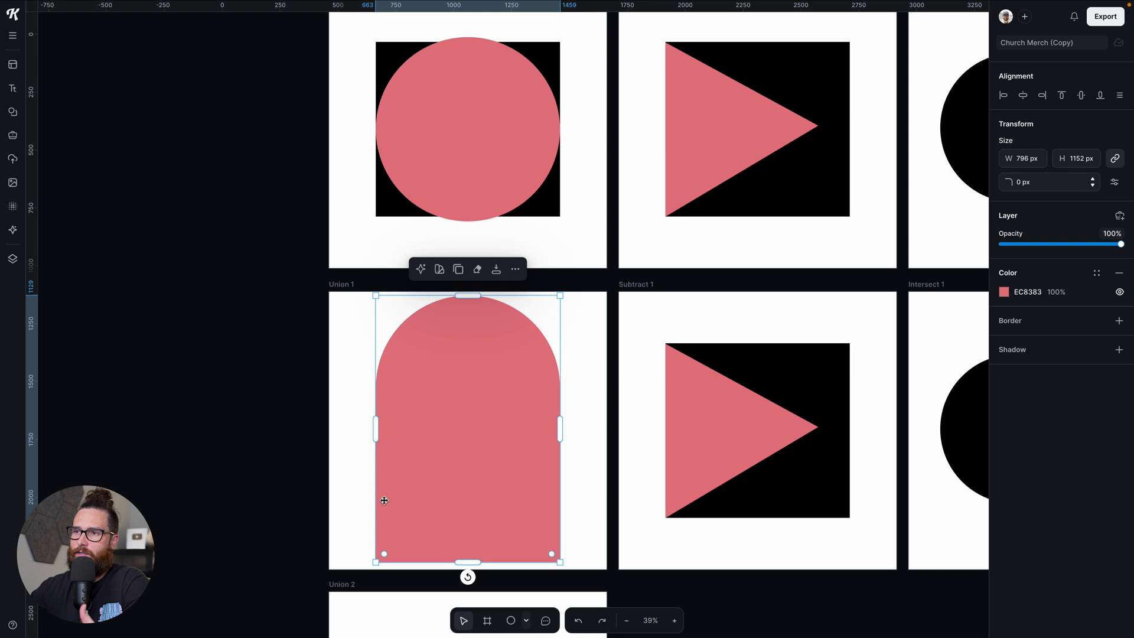
{"action": "scroll", "coordinate": [431, 482], "scroll_direction": "up", "scroll_amount": 2}
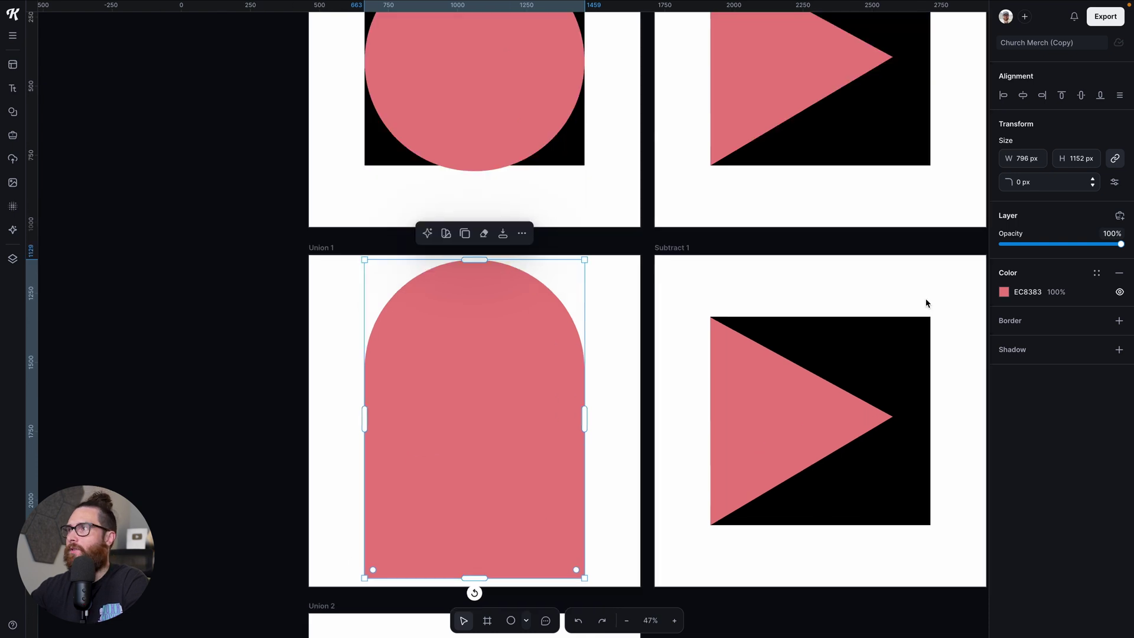
Change the arch's fill to the deeper D85C5C pink
{"action": "left_click", "coordinate": [1004, 292]}
{"action": "left_click", "coordinate": [909, 345]}
{"action": "left_click", "coordinate": [921, 337]}
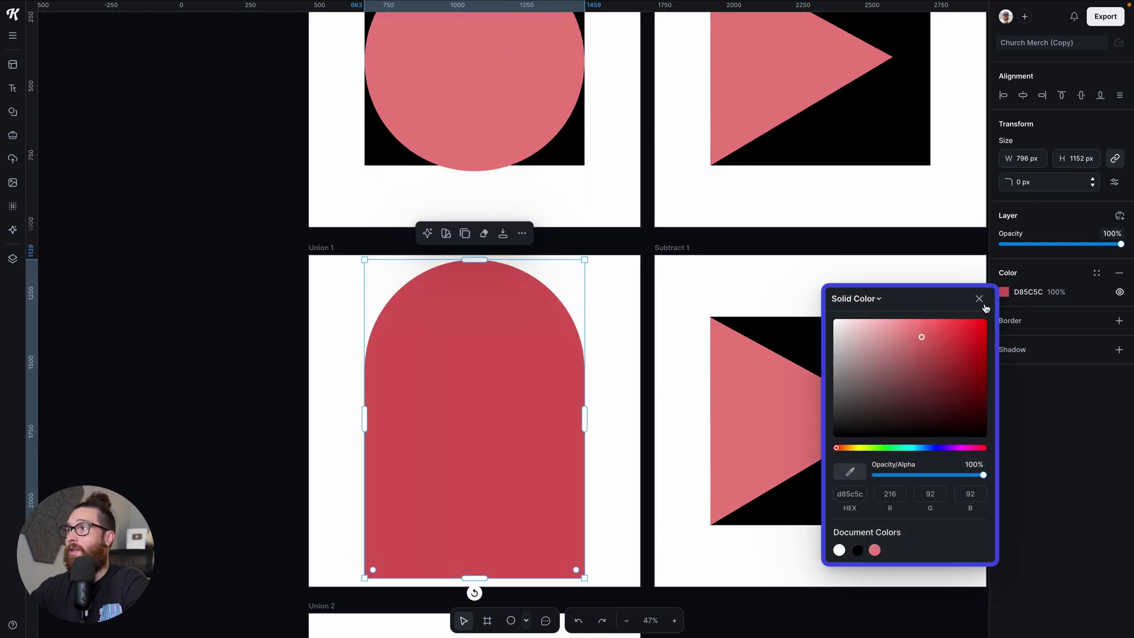
{"action": "left_click", "coordinate": [979, 298]}
Add a black border of weight 14 and a drop shadow to the arch
{"action": "left_click", "coordinate": [1118, 321]}
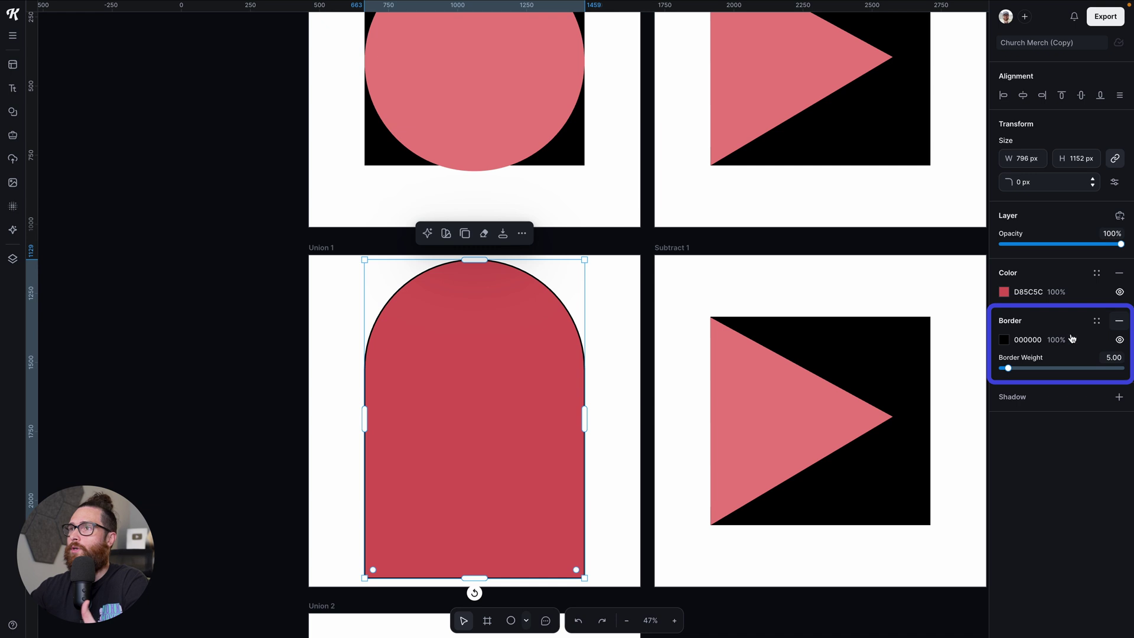
{"action": "left_click_drag", "start_coordinate": [1009, 368], "coordinate": [1019, 368]}
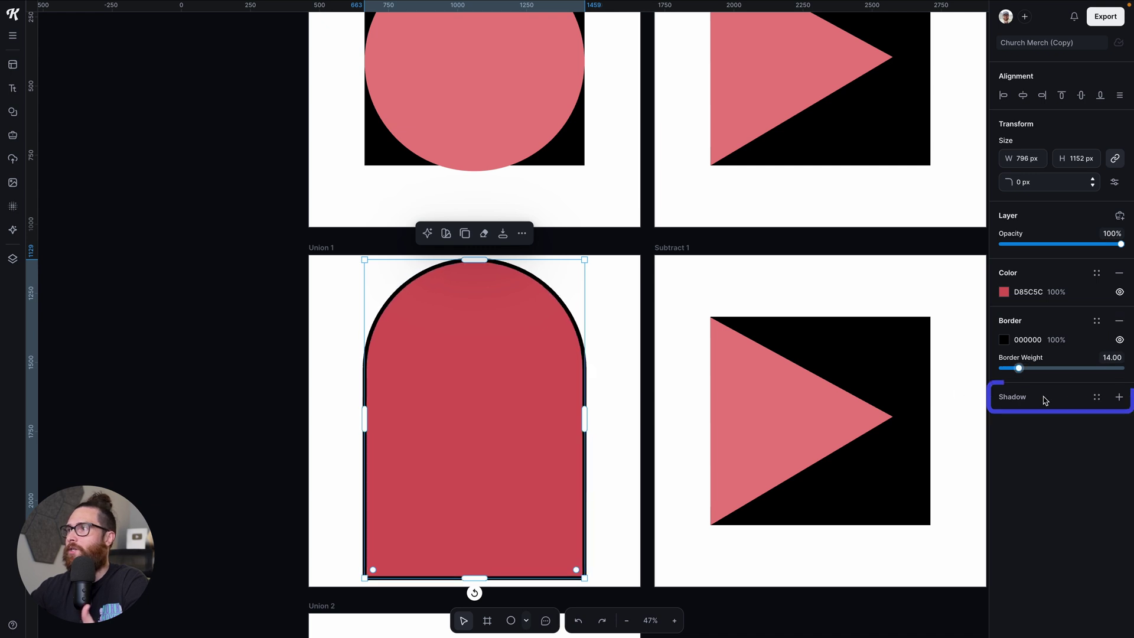
{"action": "left_click", "coordinate": [1120, 397]}
Recolour the black square in the Union board to EC8383 pink, matching the circle
{"action": "left_click", "coordinate": [608, 417]}
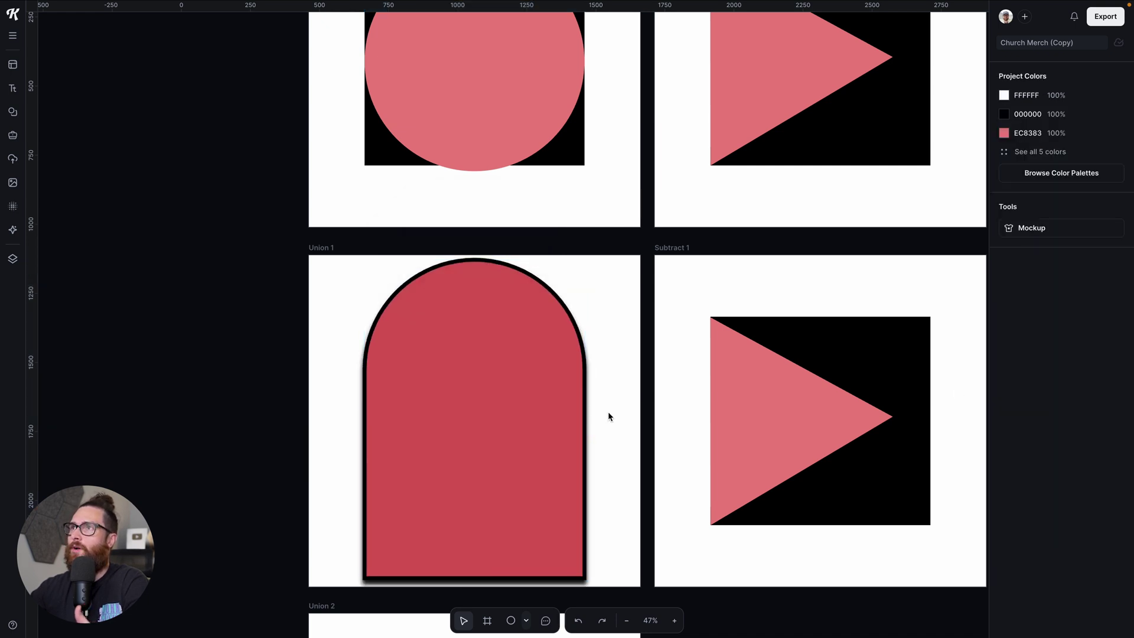
{"action": "scroll", "coordinate": [608, 411], "scroll_direction": "up", "scroll_amount": 3}
{"action": "left_click_drag", "start_coordinate": [337, 214], "coordinate": [539, 311]}
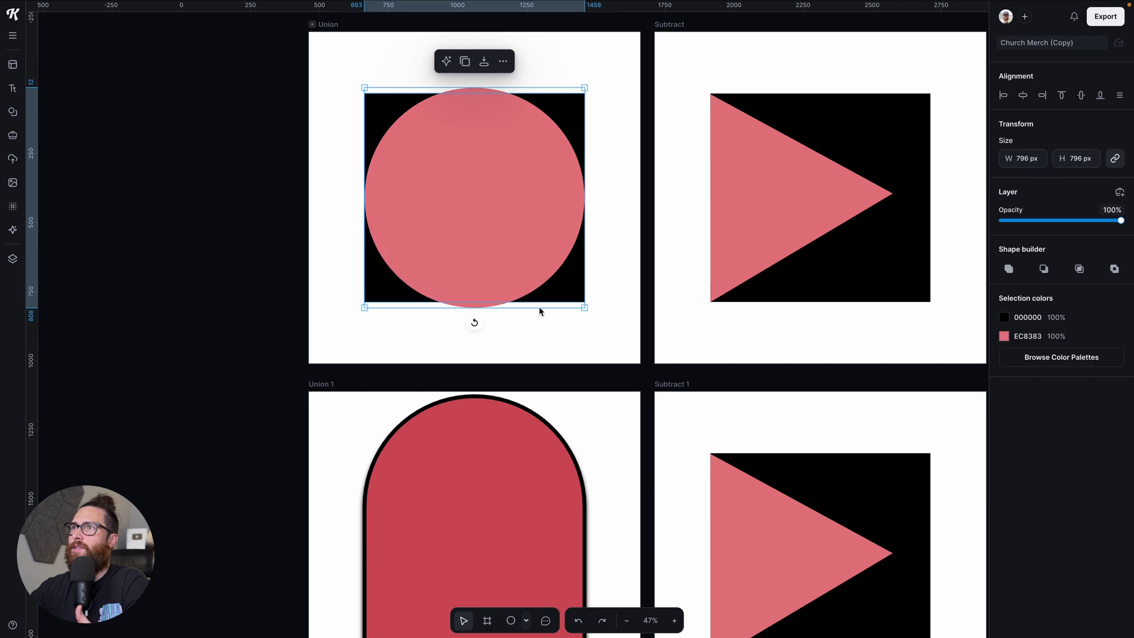
{"action": "left_click", "coordinate": [1003, 317]}
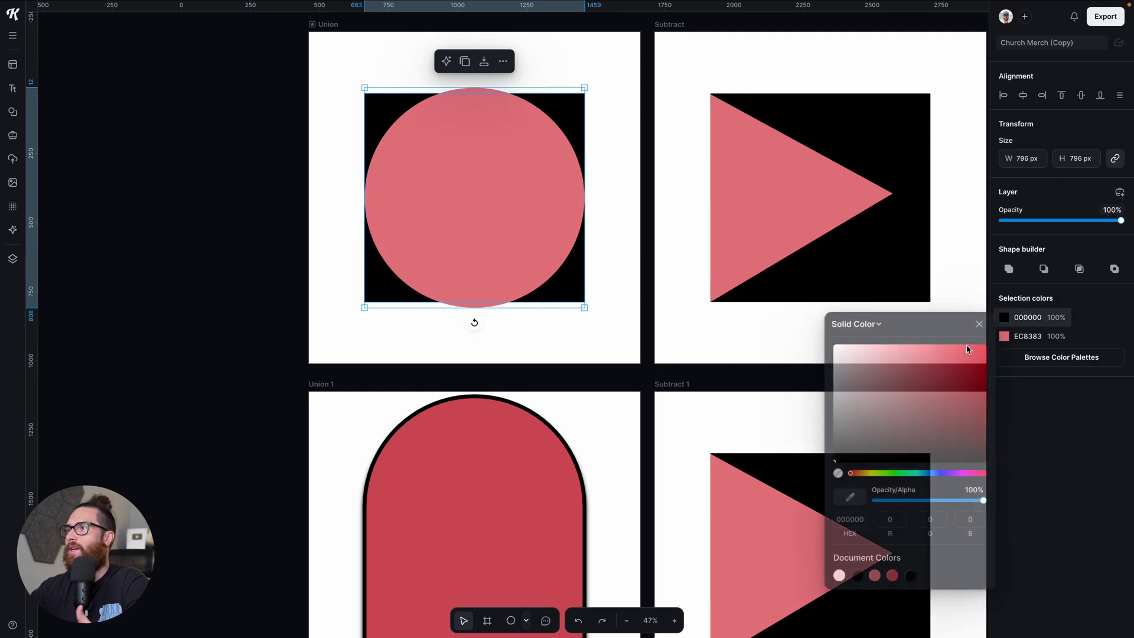
{"action": "left_click", "coordinate": [874, 576]}
{"action": "left_click", "coordinate": [582, 368]}
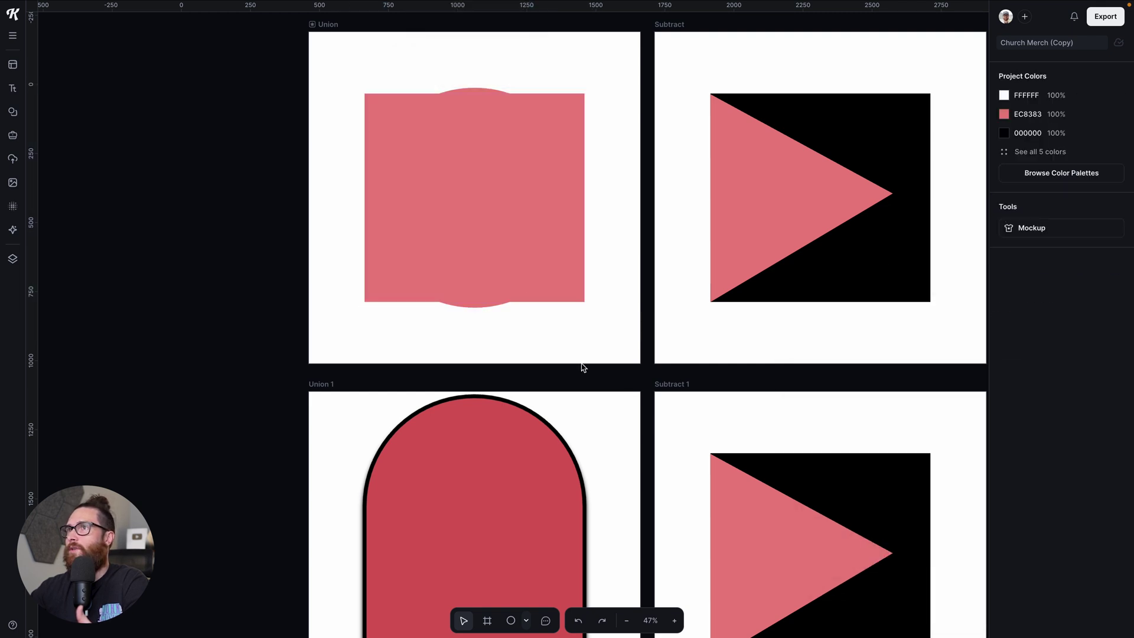
Add a black border to the pink union shape, then undo it
{"action": "left_click_drag", "start_coordinate": [344, 131], "coordinate": [605, 294]}
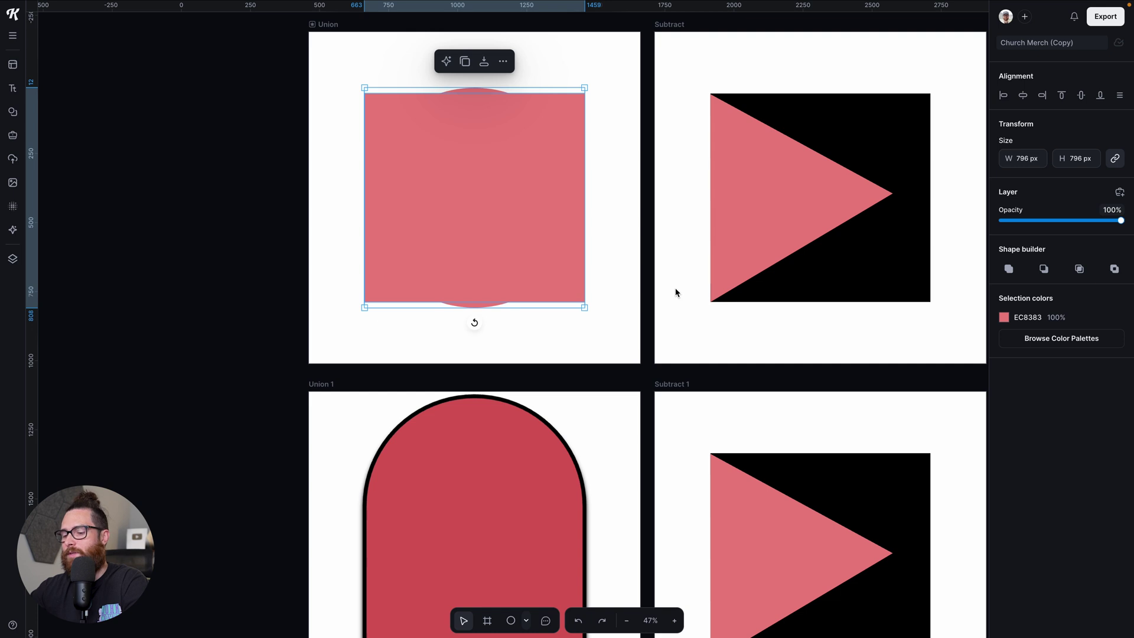
{"action": "left_click", "coordinate": [628, 251]}
{"action": "left_click", "coordinate": [489, 205]}
{"action": "left_click", "coordinate": [1119, 297]}
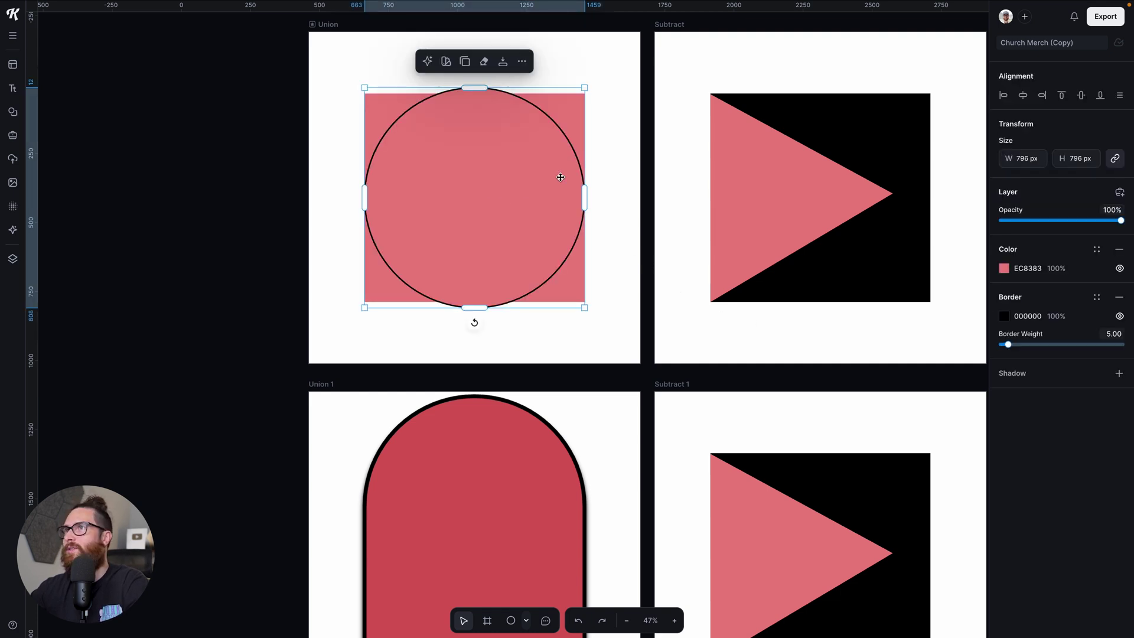
{"action": "left_click", "coordinate": [625, 213]}
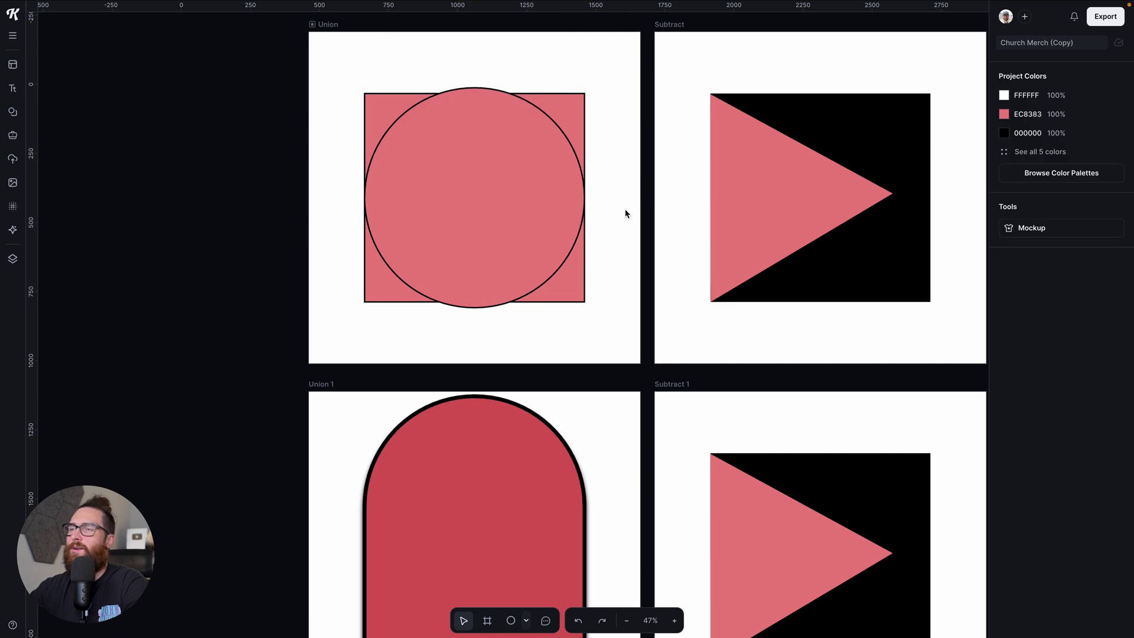
{"action": "key", "text": "ctrl+z"}
Remove the black border and drop shadow from the arch in Union 1
{"action": "scroll", "coordinate": [628, 316], "scroll_direction": "down", "scroll_amount": 3}
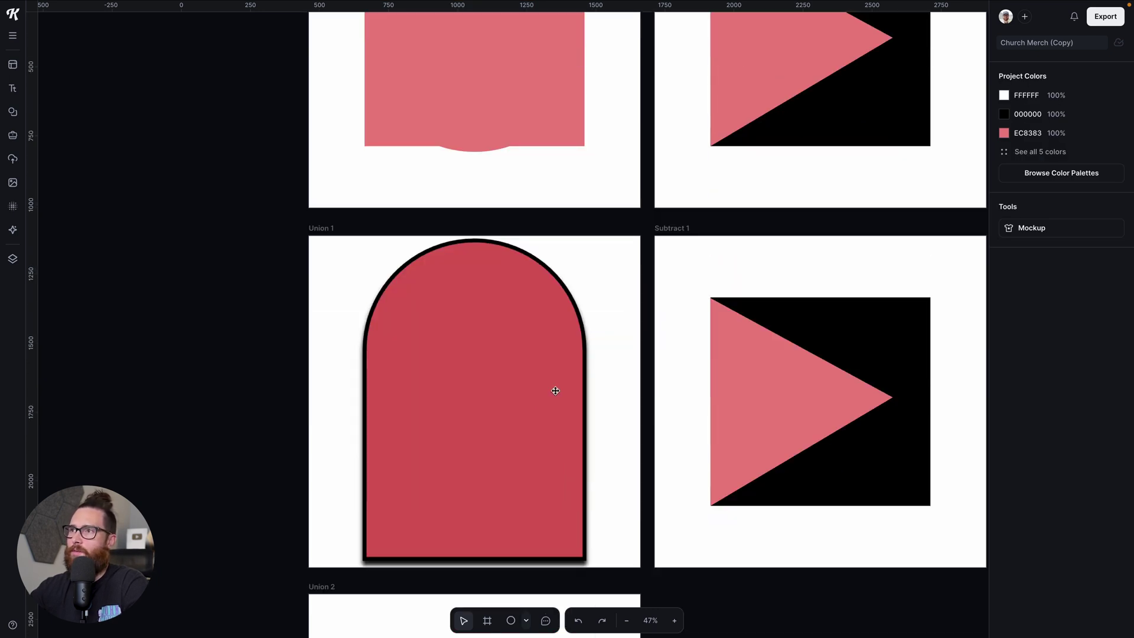
{"action": "scroll", "coordinate": [555, 387], "scroll_direction": "down", "scroll_amount": 3}
{"action": "left_click", "coordinate": [578, 380]}
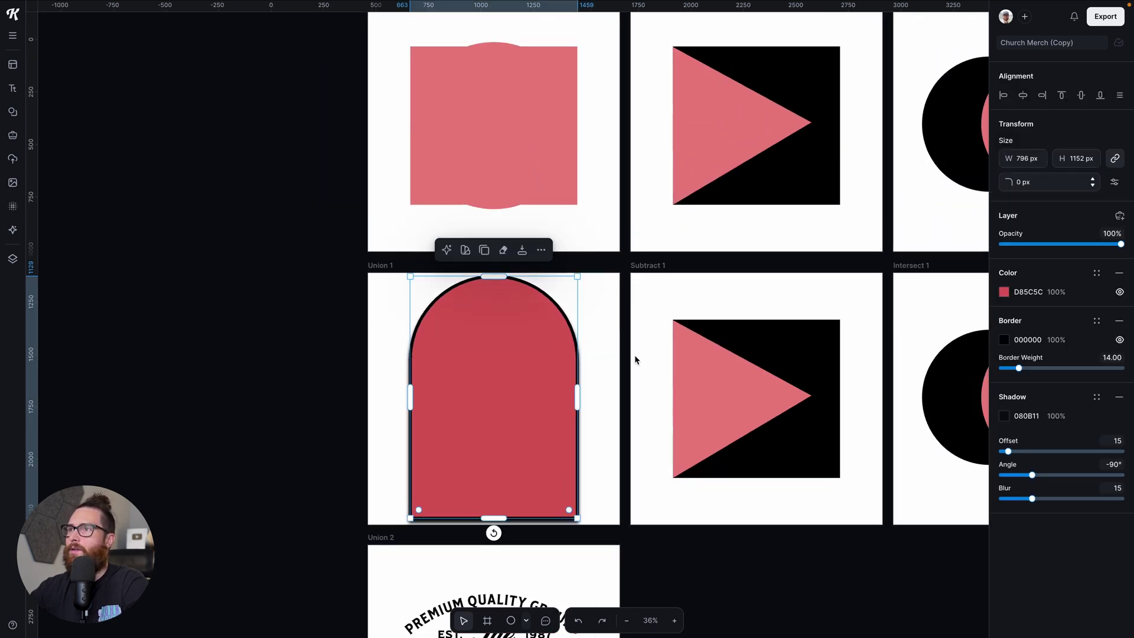
{"action": "left_click", "coordinate": [1119, 320]}
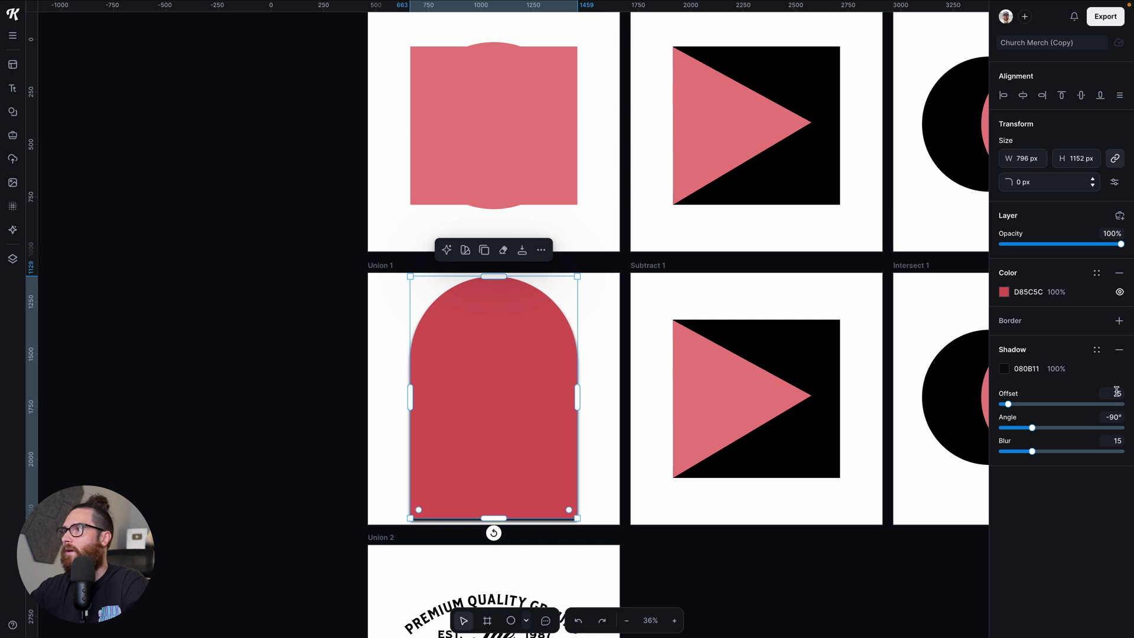
{"action": "left_click", "coordinate": [1119, 350]}
{"action": "scroll", "coordinate": [626, 328], "scroll_direction": "up", "scroll_amount": 1}
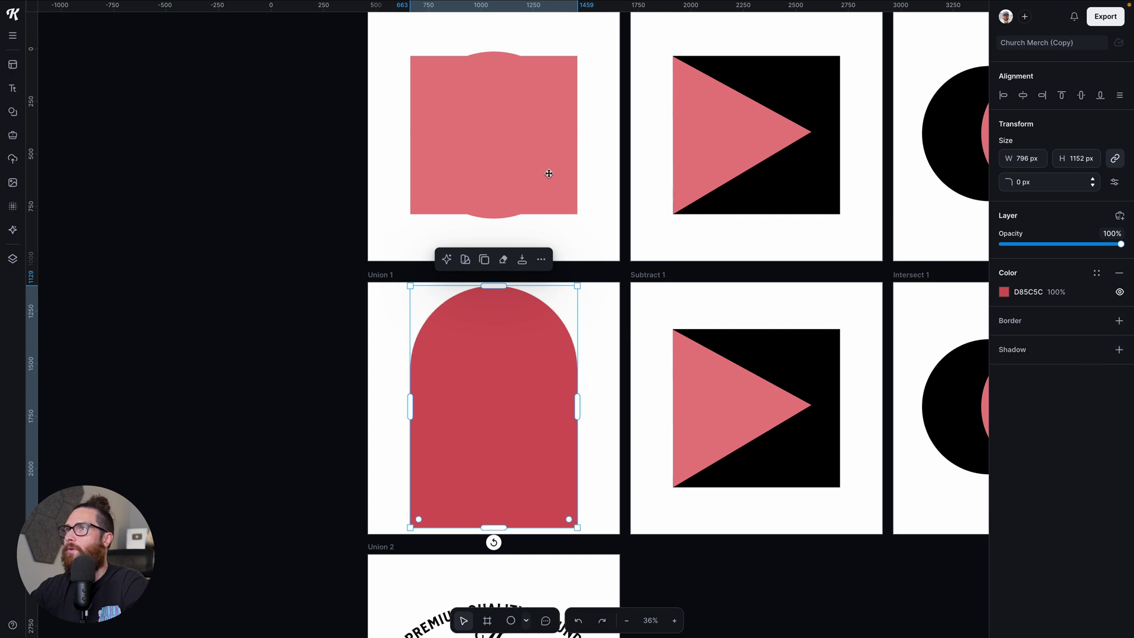
{"action": "left_click", "coordinate": [653, 329]}
Move the Union board's black square down and the circle up to sit atop it
{"action": "scroll", "coordinate": [653, 329], "scroll_direction": "up", "scroll_amount": 1}
{"action": "scroll", "coordinate": [498, 251], "scroll_direction": "up", "scroll_amount": 1}
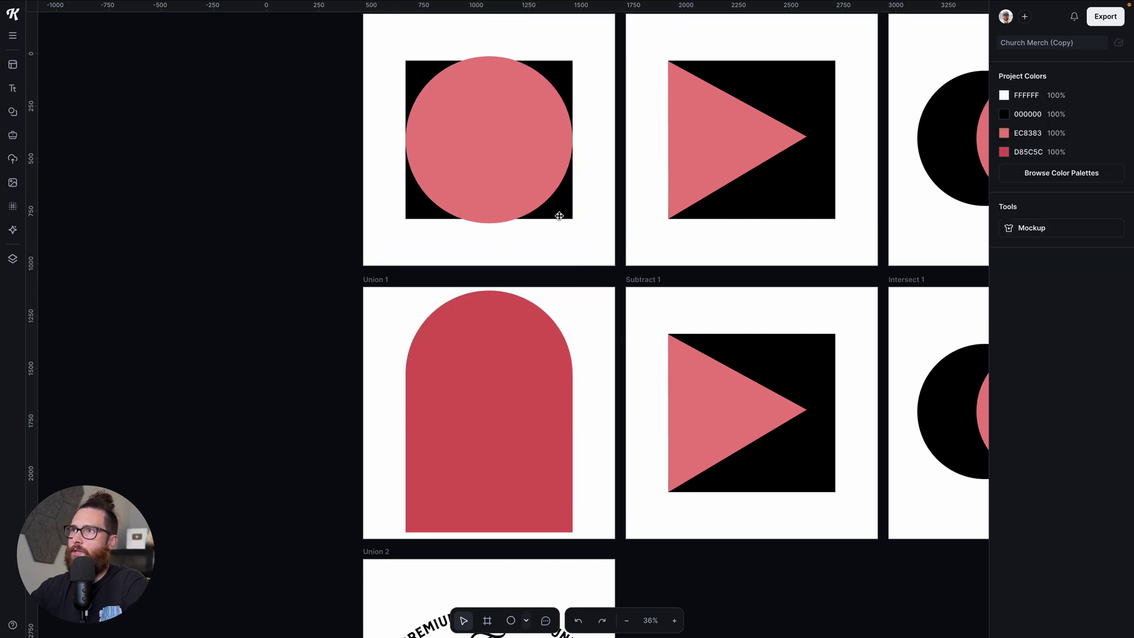
{"action": "left_click_drag", "start_coordinate": [557, 215], "coordinate": [554, 260]}
{"action": "left_click_drag", "start_coordinate": [514, 185], "coordinate": [509, 140]}
{"action": "left_click", "coordinate": [576, 157]}
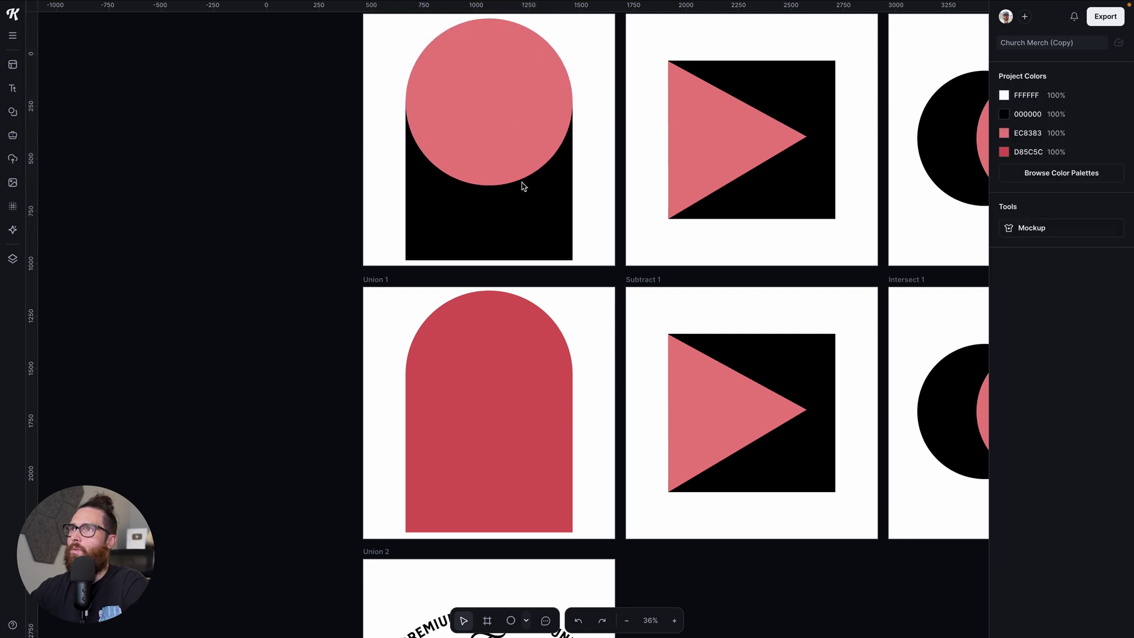
{"action": "scroll", "coordinate": [553, 383], "scroll_direction": "right", "scroll_amount": 5}
Select the triangle and square in Subtract 1 and apply Shape builder Subtract
{"action": "scroll", "coordinate": [553, 384], "scroll_direction": "up", "scroll_amount": 2}
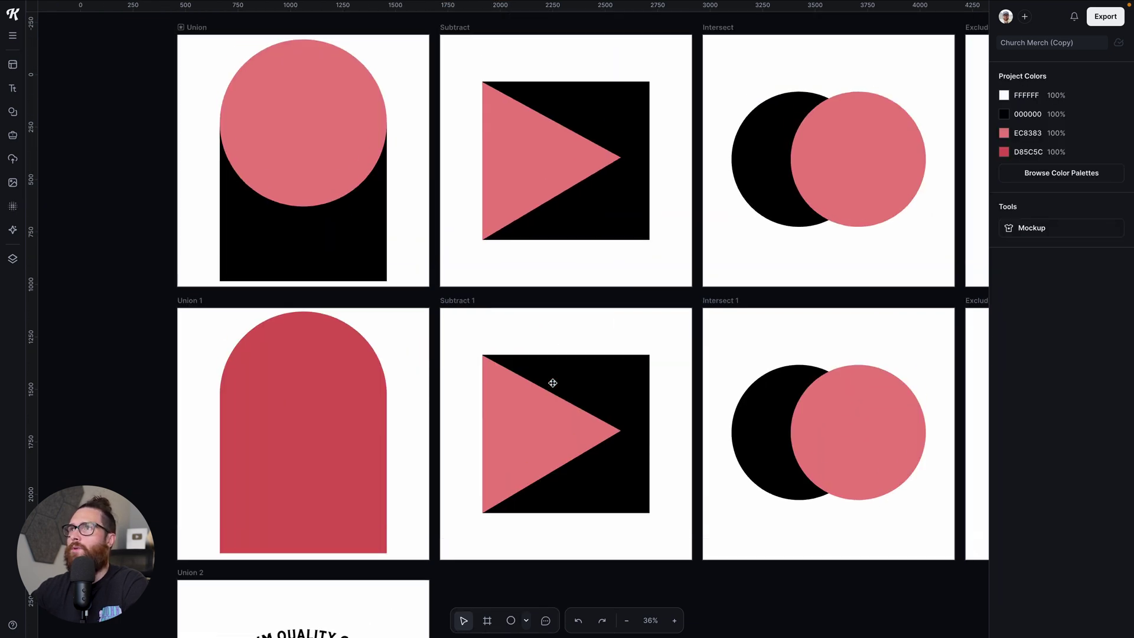
{"action": "scroll", "coordinate": [524, 352], "scroll_direction": "down", "scroll_amount": 1}
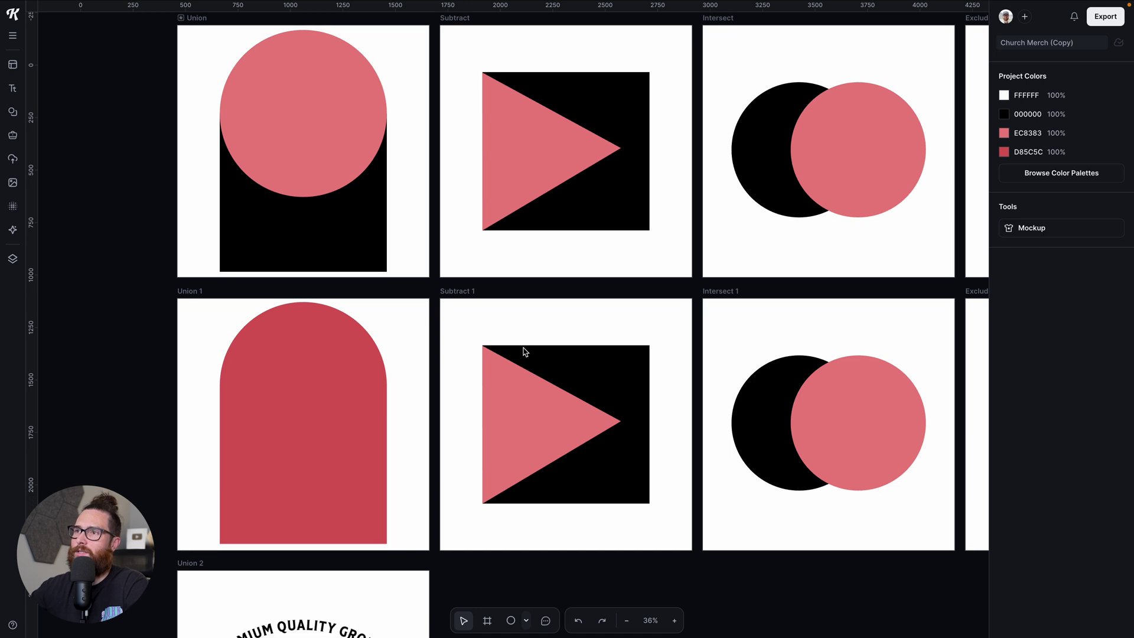
{"action": "scroll", "coordinate": [481, 325], "scroll_direction": "up", "scroll_amount": 3}
{"action": "left_click_drag", "start_coordinate": [458, 320], "coordinate": [720, 580]}
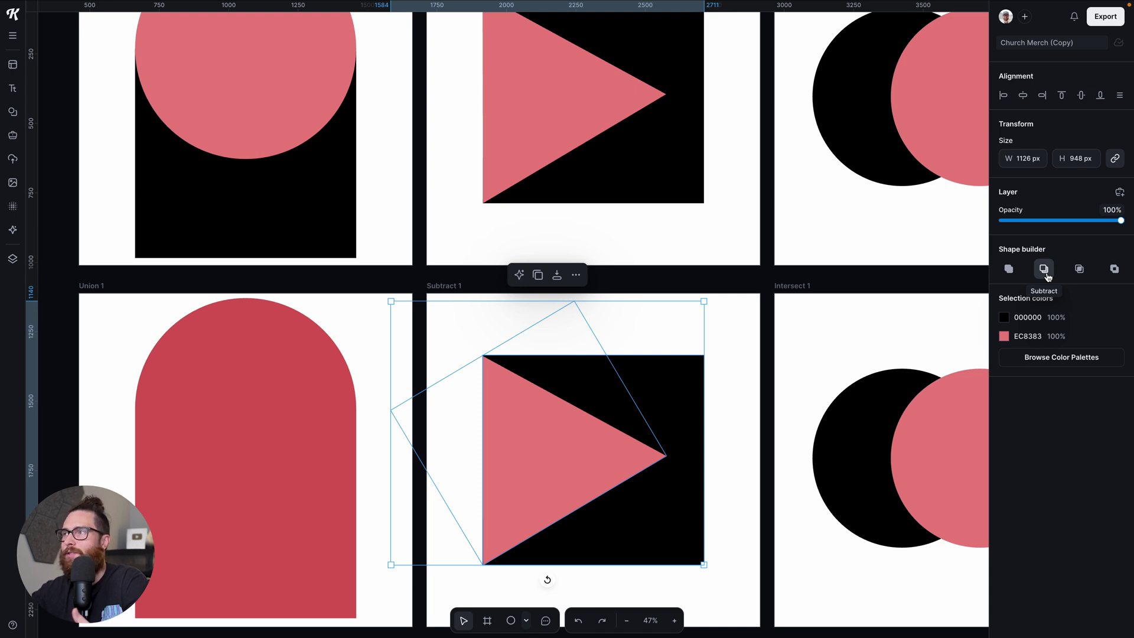
{"action": "key", "text": "ctrl+equal"}
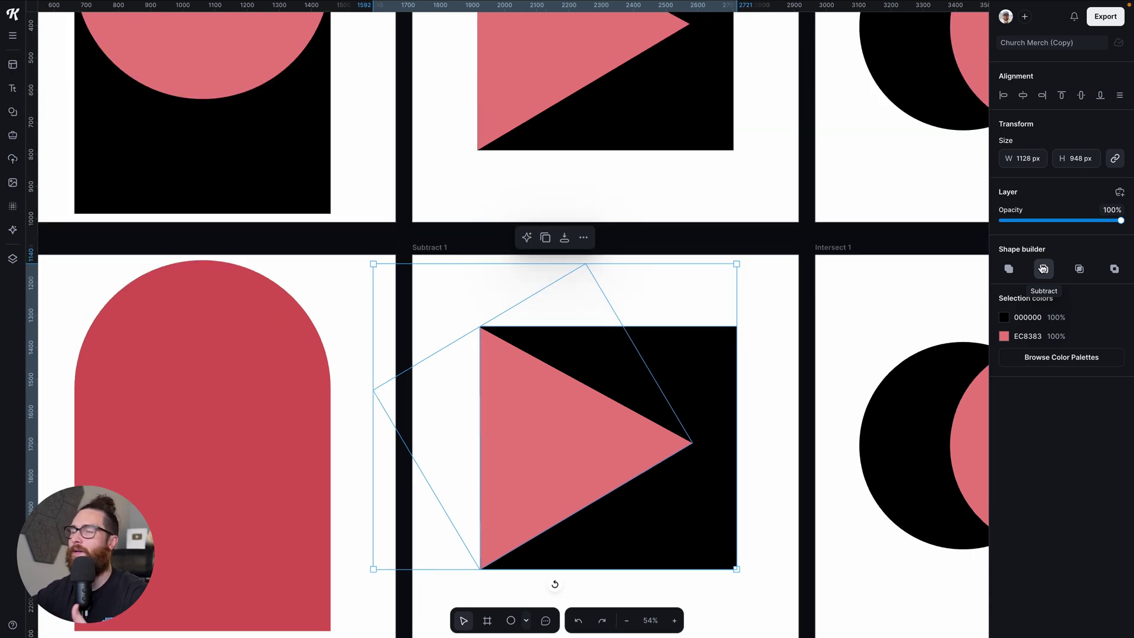
{"action": "left_click", "coordinate": [1043, 269]}
{"action": "left_click", "coordinate": [647, 466]}
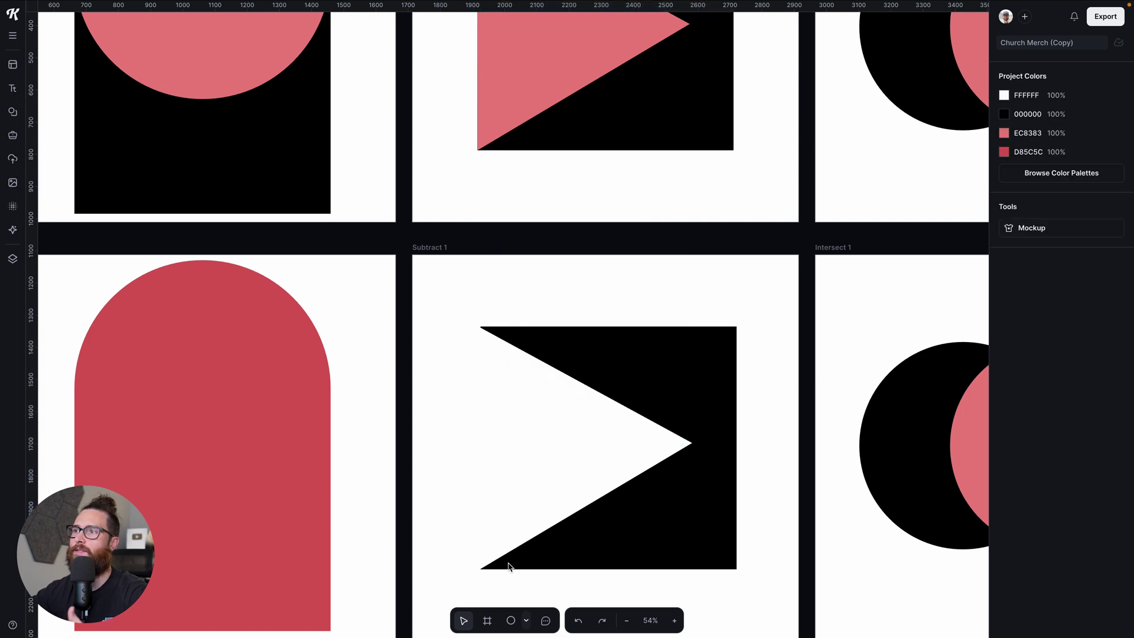
Select the resulting 796 × 754 px black notched shape
{"action": "scroll", "coordinate": [666, 469], "scroll_direction": "down", "scroll_amount": 1}
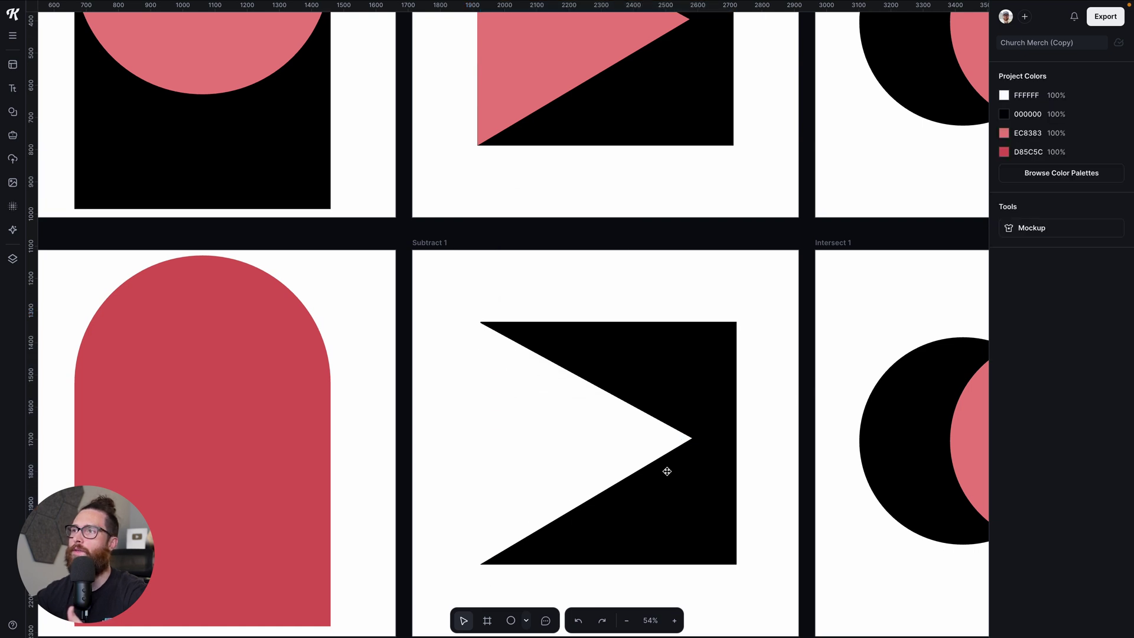
{"action": "scroll", "coordinate": [666, 470], "scroll_direction": "right", "scroll_amount": 1}
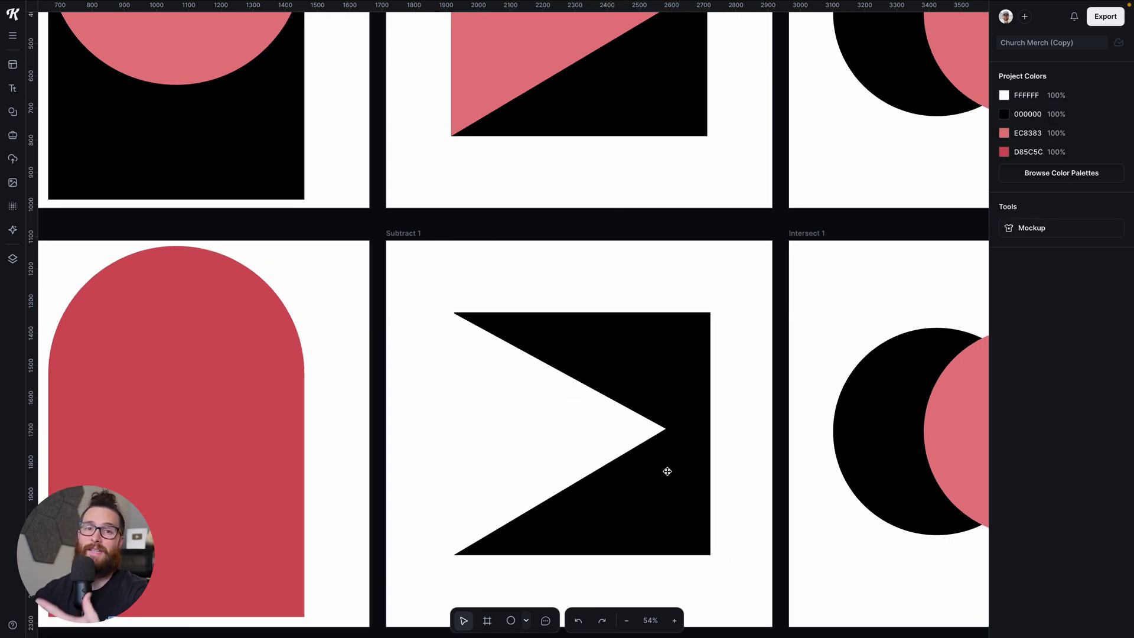
{"action": "scroll", "coordinate": [715, 456], "scroll_direction": "down", "scroll_amount": 2}
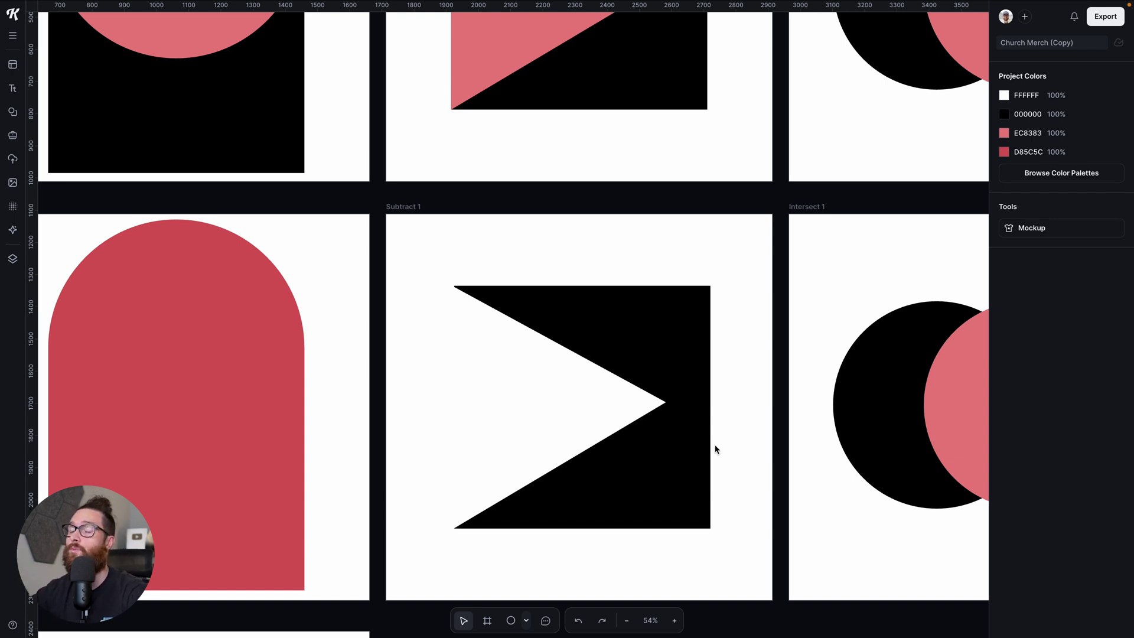
{"action": "scroll", "coordinate": [714, 449], "scroll_direction": "down", "scroll_amount": 1}
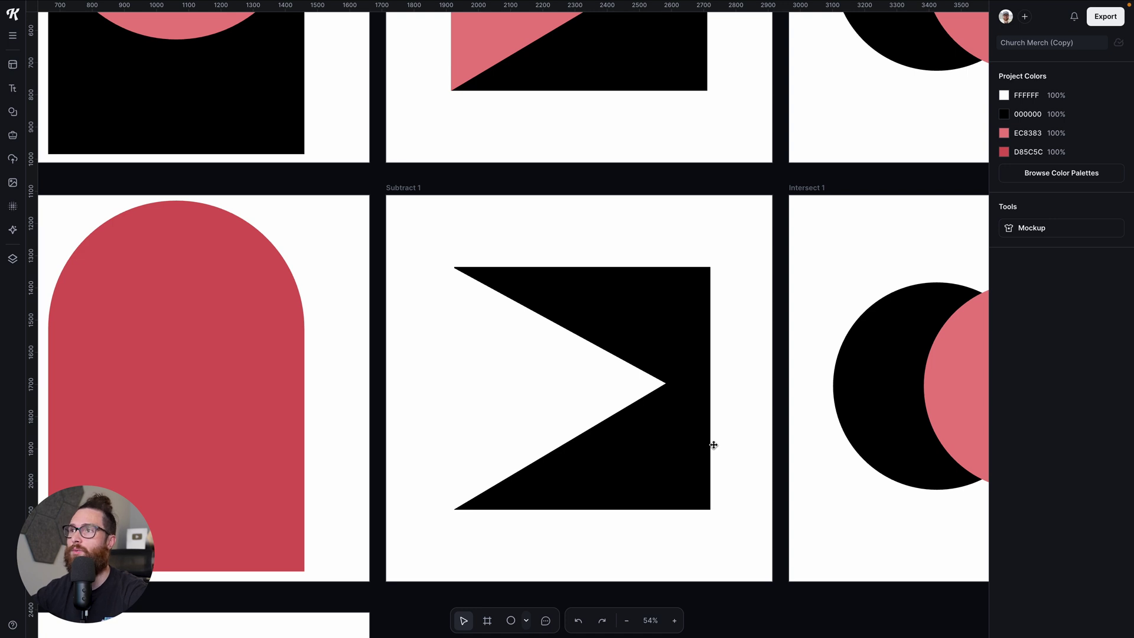
{"action": "left_click", "coordinate": [714, 445]}
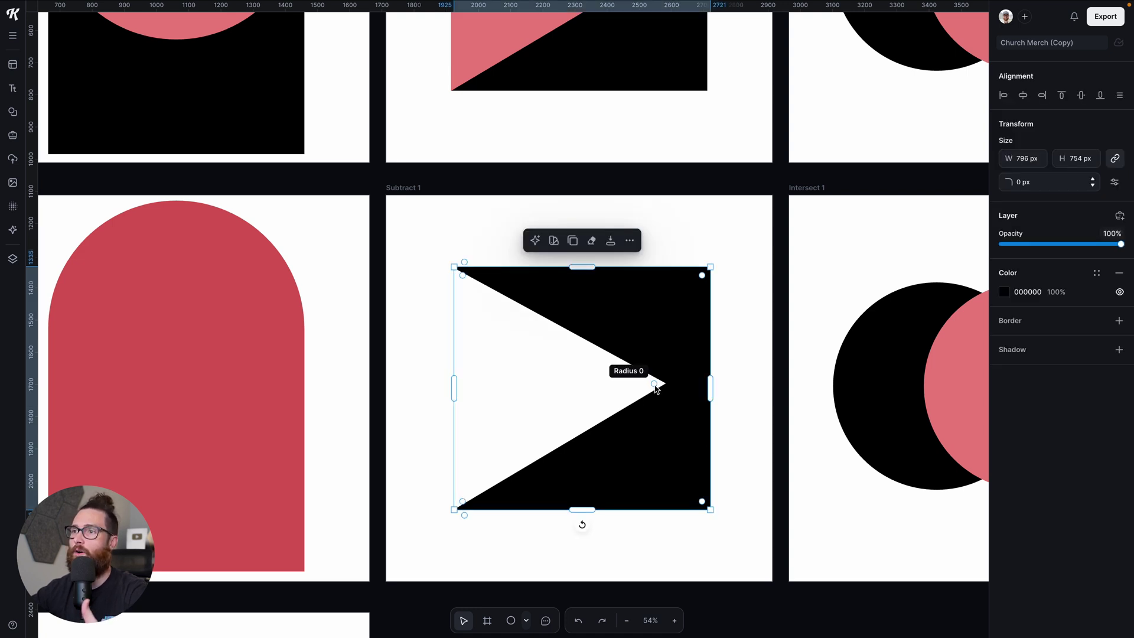
{"action": "left_click_drag", "start_coordinate": [656, 388], "coordinate": [683, 395]}
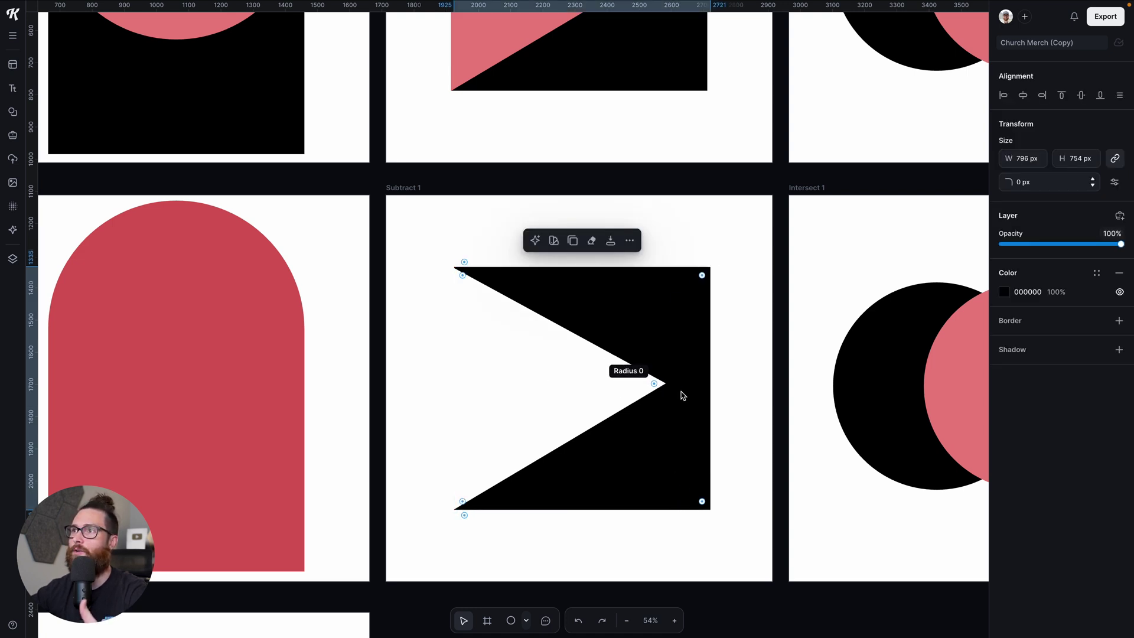
{"action": "left_click_drag", "start_coordinate": [460, 284], "coordinate": [467, 315]}
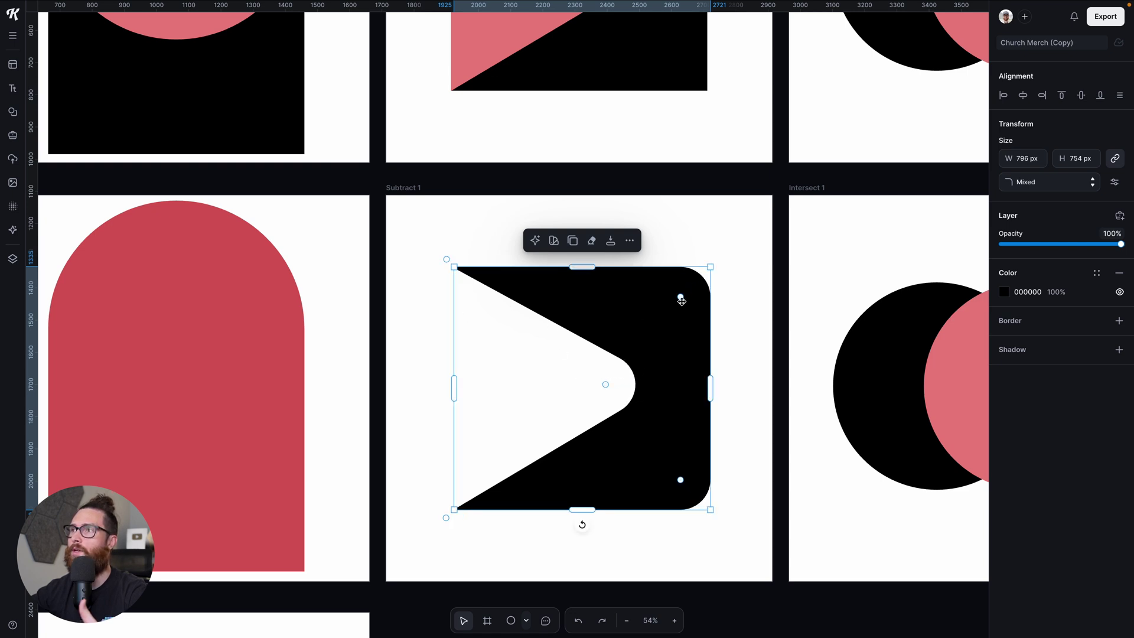
{"action": "left_click_drag", "start_coordinate": [680, 297], "coordinate": [702, 276]}
{"action": "left_click", "coordinate": [1119, 321]}
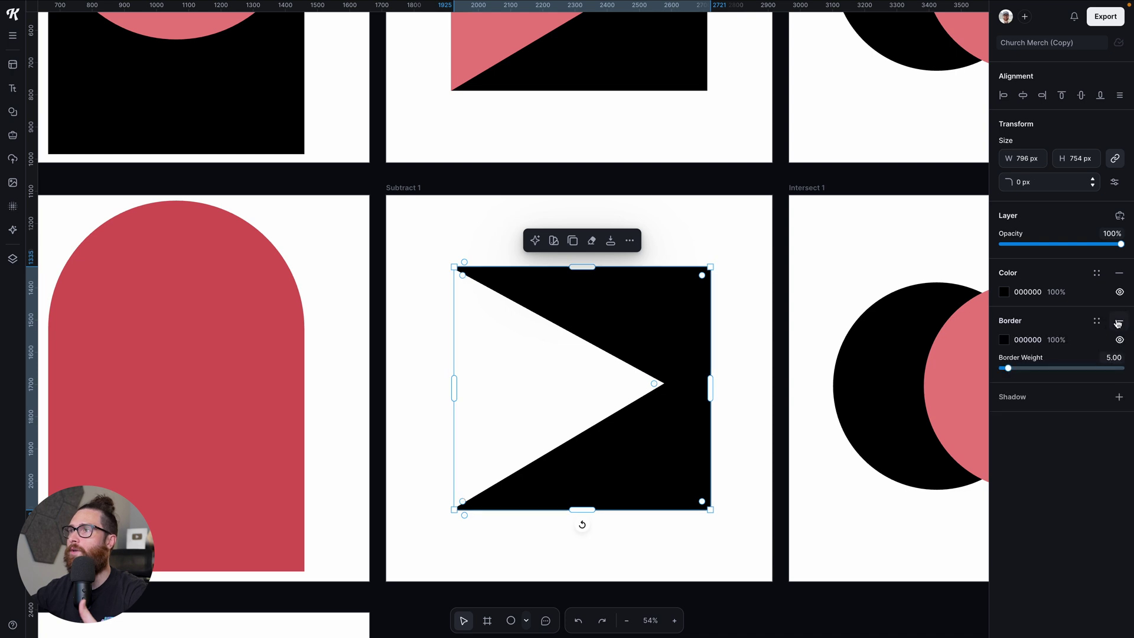
{"action": "left_click", "coordinate": [1004, 340]}
{"action": "left_click", "coordinate": [882, 388]}
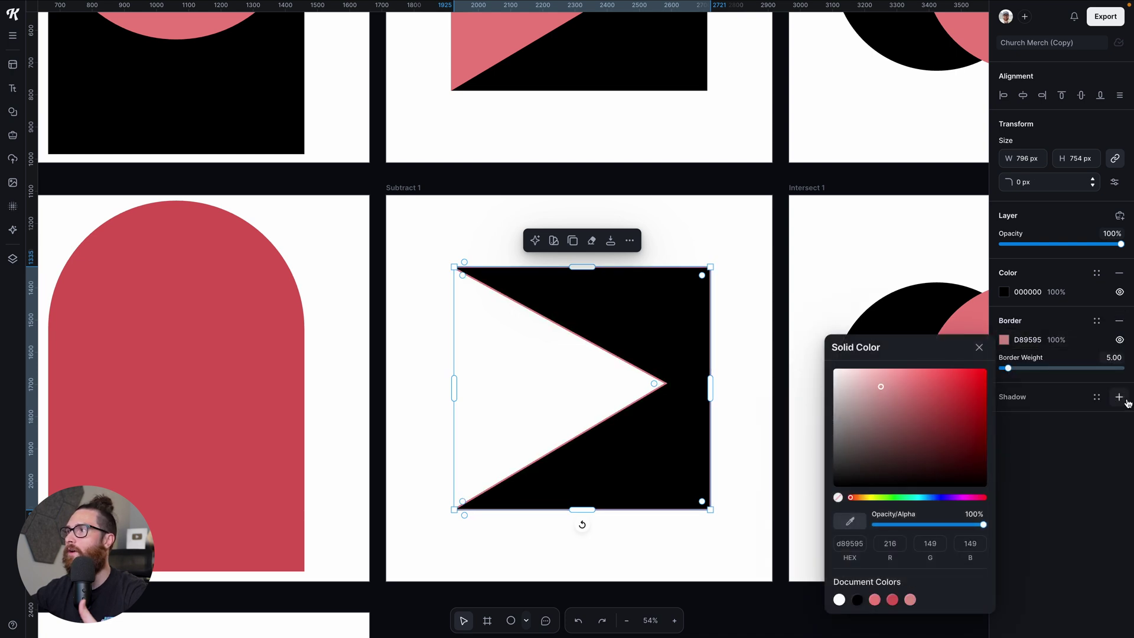
{"action": "left_click", "coordinate": [1119, 397]}
{"action": "left_click", "coordinate": [723, 490]}
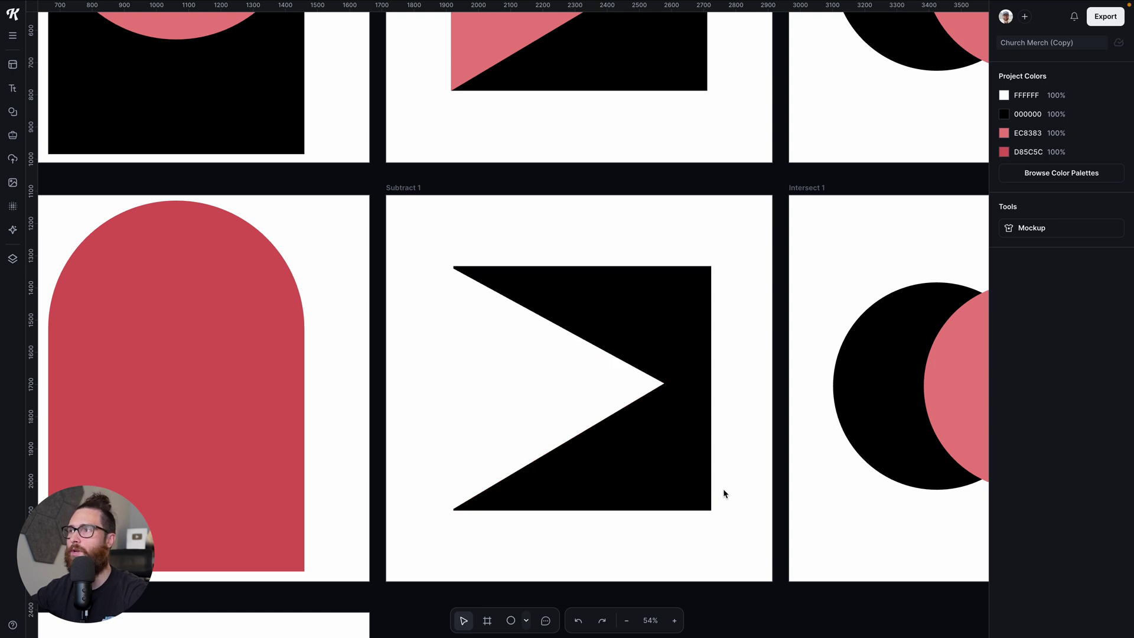
{"action": "scroll", "coordinate": [723, 488], "scroll_direction": "right", "scroll_amount": 5}
Select the black and pink circles in Intersect 1 and apply Intersect, leaving a pink EC8383 lens
{"action": "scroll", "coordinate": [608, 340], "scroll_direction": "up", "scroll_amount": 5}
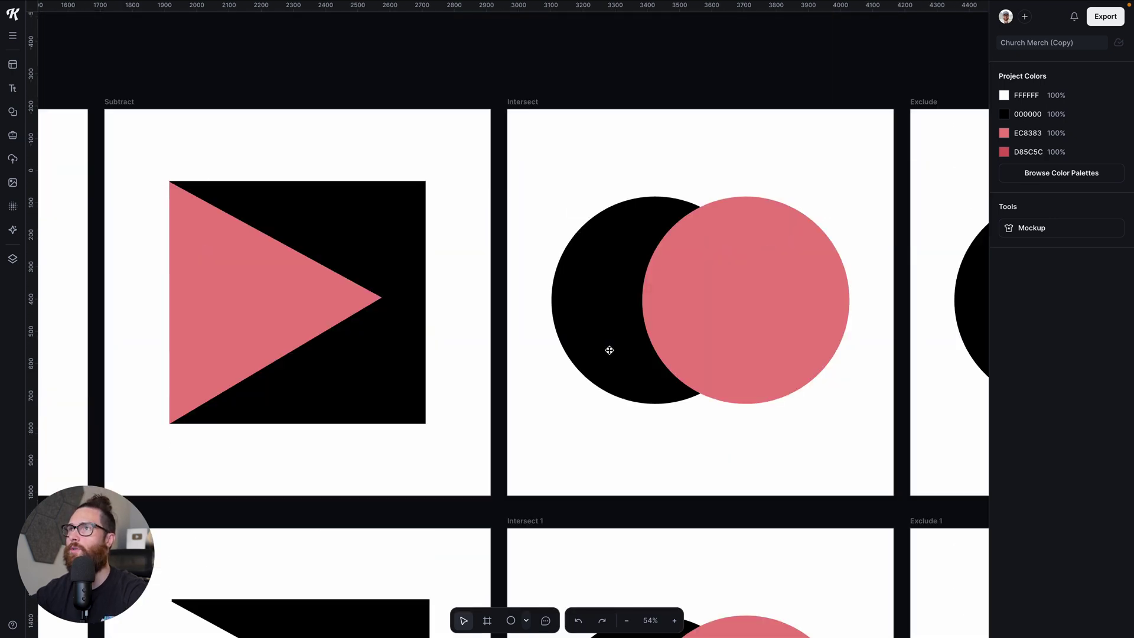
{"action": "scroll", "coordinate": [607, 353], "scroll_direction": "down", "scroll_amount": 7}
{"action": "scroll", "coordinate": [606, 352], "scroll_direction": "up", "scroll_amount": 1}
{"action": "scroll", "coordinate": [606, 352], "scroll_direction": "right", "scroll_amount": 1}
{"action": "left_click_drag", "start_coordinate": [459, 197], "coordinate": [791, 465]}
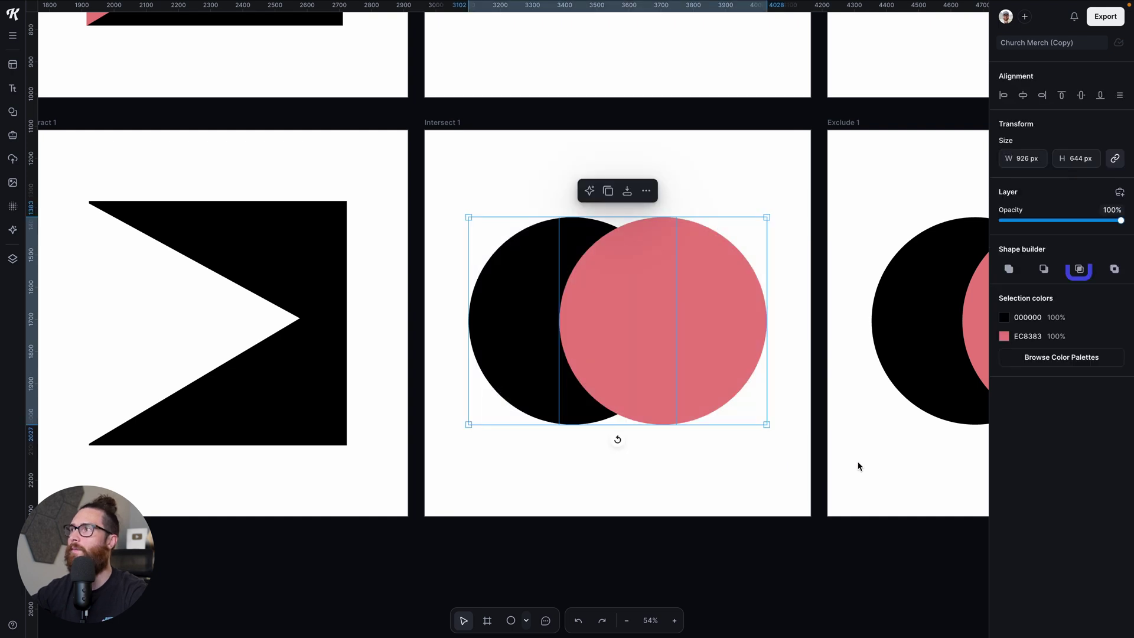
{"action": "left_click", "coordinate": [1080, 269]}
{"action": "left_click", "coordinate": [798, 351]}
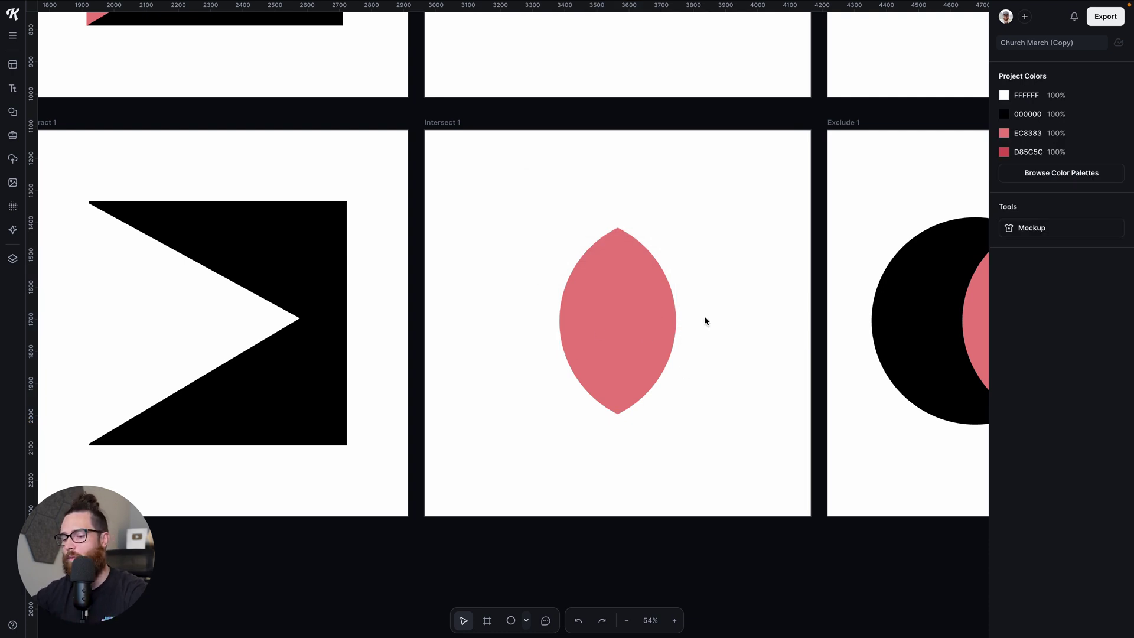
{"action": "left_click", "coordinate": [652, 322]}
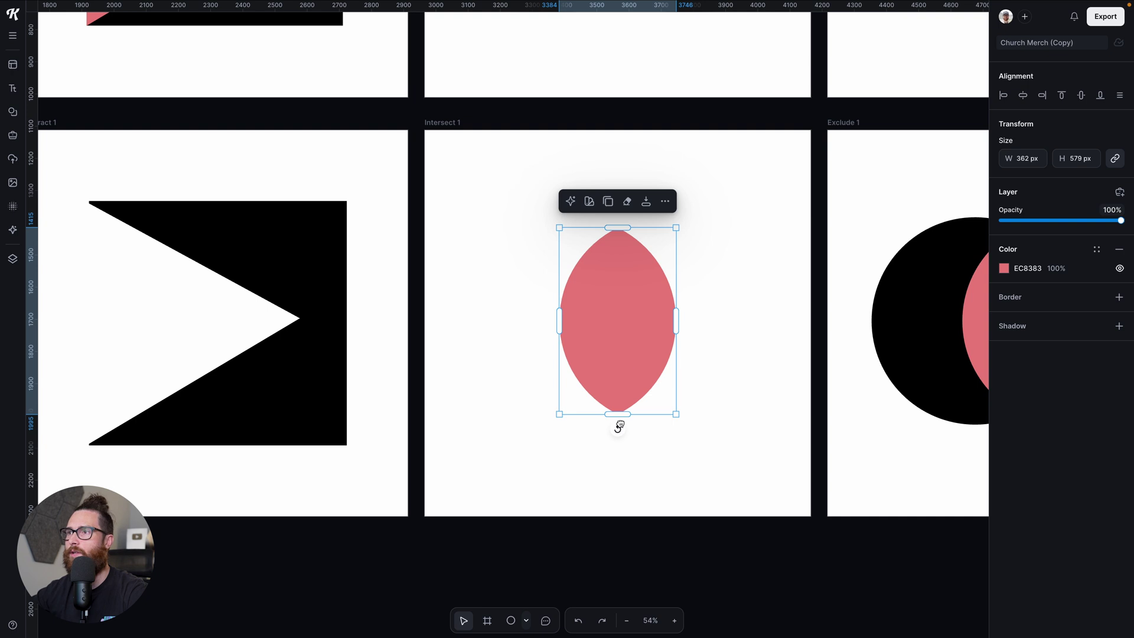
{"action": "left_click_drag", "start_coordinate": [618, 428], "coordinate": [666, 350]}
{"action": "left_click_drag", "start_coordinate": [683, 425], "coordinate": [655, 352]}
{"action": "key", "text": "Escape"}
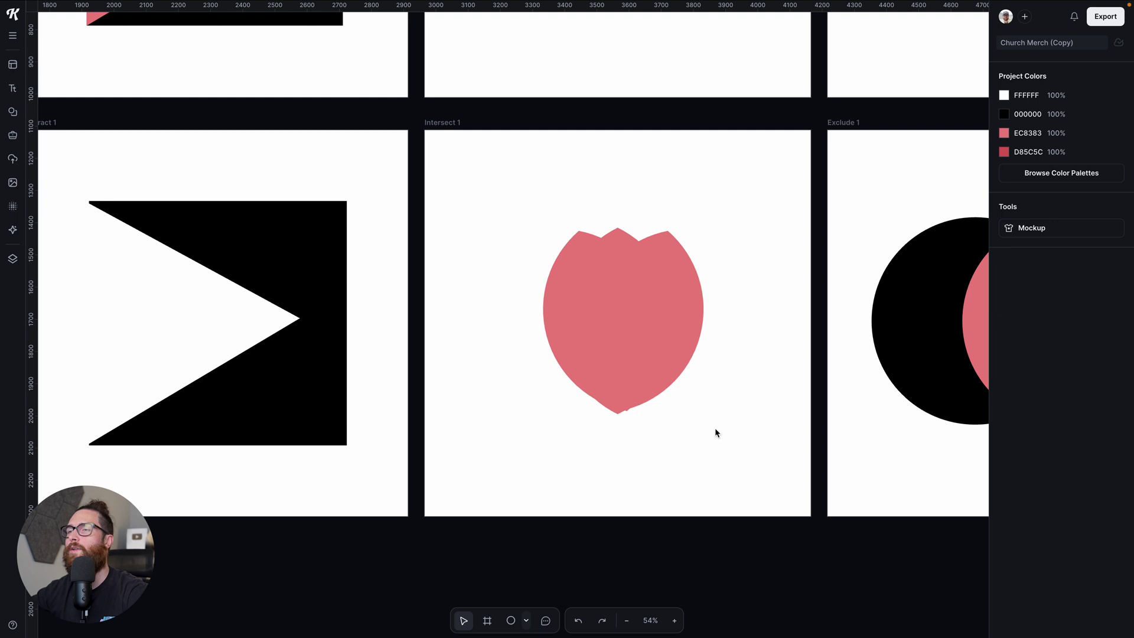
{"action": "key", "text": "ctrl+z"}
{"action": "key", "text": "ctrl+z"}
{"action": "key", "text": "ctrl+z"}
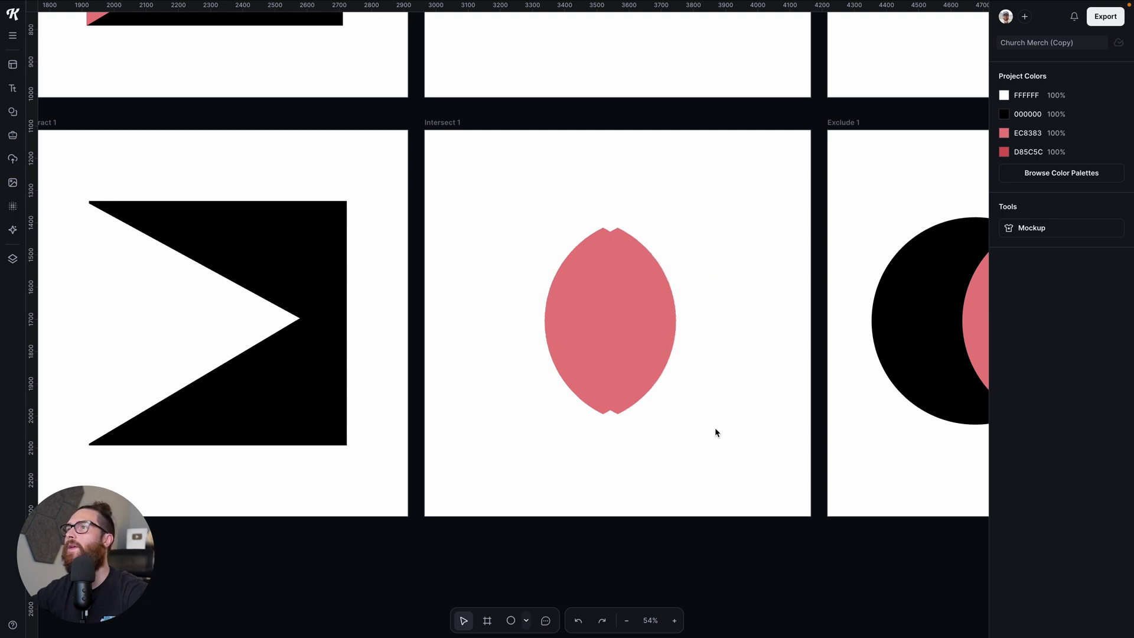
{"action": "key", "text": "ctrl+z"}
{"action": "key", "text": "ctrl+z"}
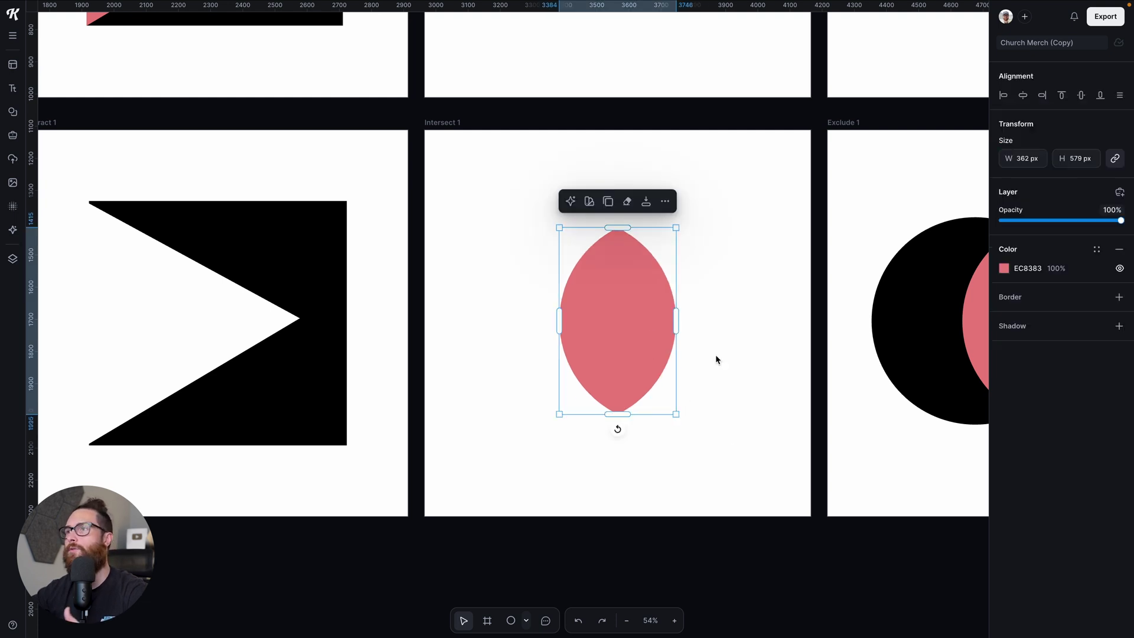
{"action": "left_click", "coordinate": [1119, 297]}
{"action": "left_click", "coordinate": [1119, 372]}
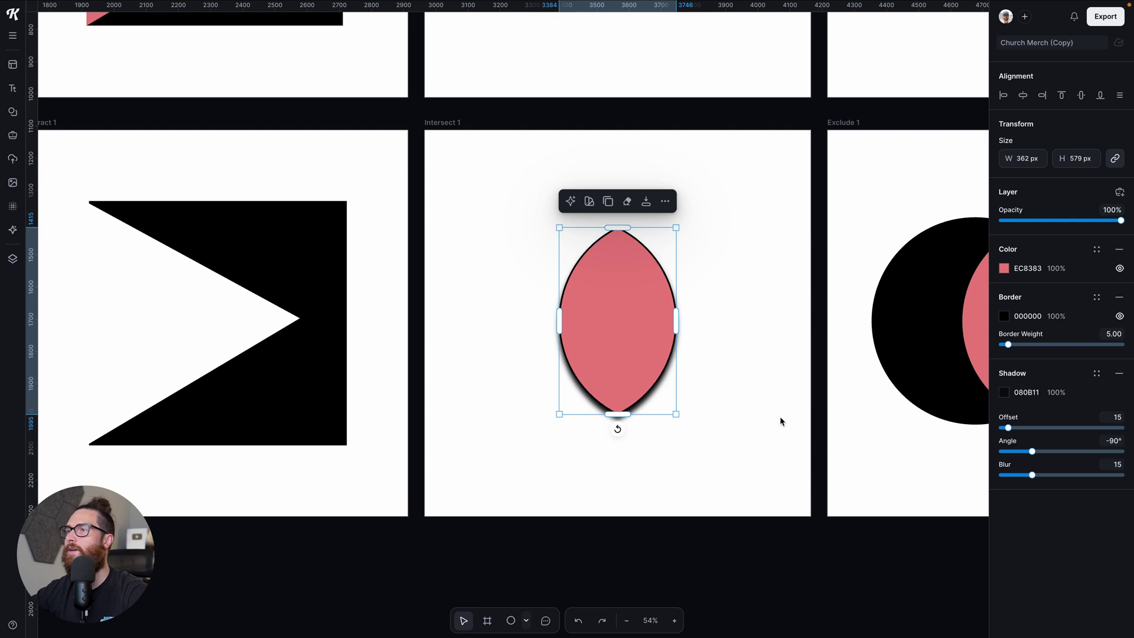
{"action": "left_click", "coordinate": [779, 423]}
{"action": "left_click", "coordinate": [639, 334]}
{"action": "key", "text": "ctrl+z"}
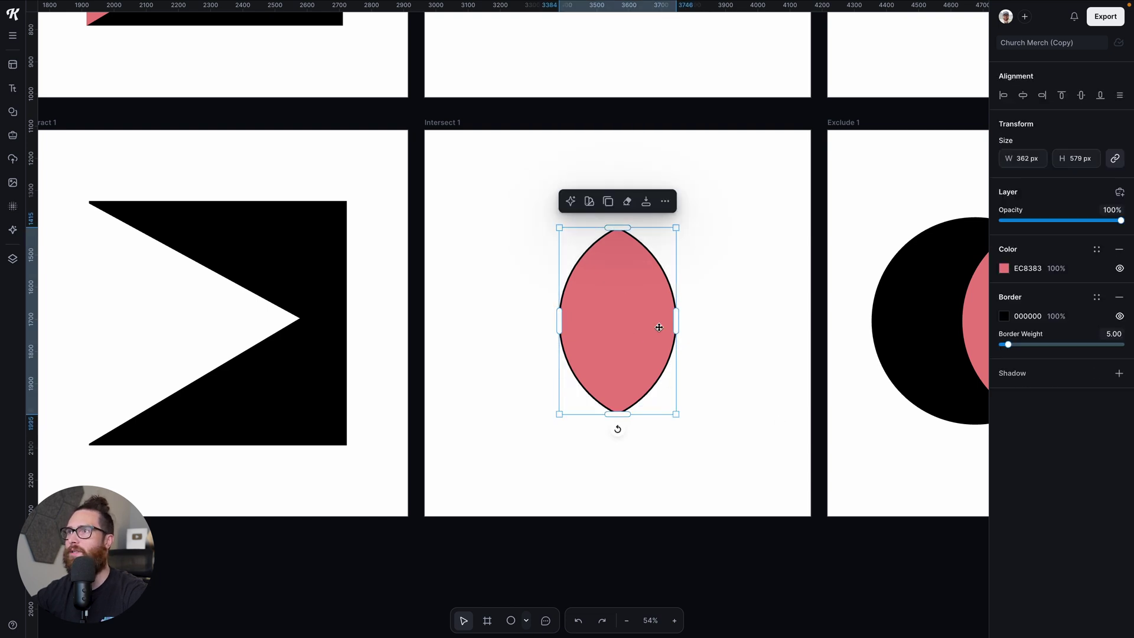
{"action": "key", "text": "ctrl+z"}
{"action": "scroll", "coordinate": [658, 316], "scroll_direction": "up", "scroll_amount": 2}
{"action": "scroll", "coordinate": [659, 316], "scroll_direction": "up", "scroll_amount": 3}
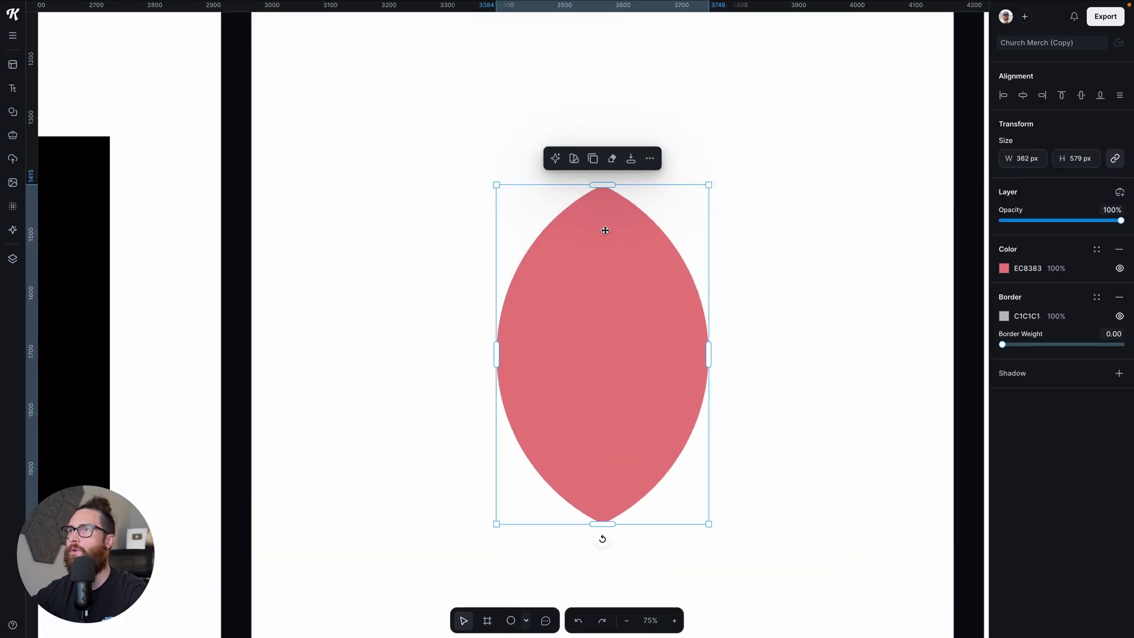
{"action": "scroll", "coordinate": [728, 293], "scroll_direction": "down", "scroll_amount": 3}
{"action": "left_click", "coordinate": [727, 293]}
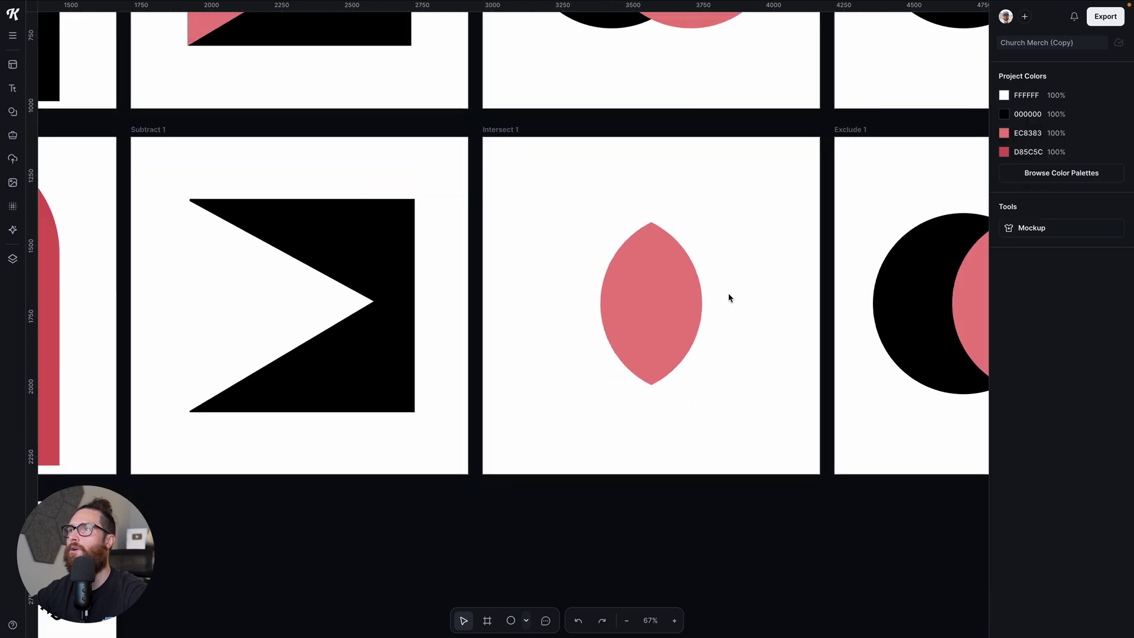
{"action": "scroll", "coordinate": [728, 289], "scroll_direction": "up", "scroll_amount": 5}
{"action": "scroll", "coordinate": [709, 290], "scroll_direction": "down", "scroll_amount": 5}
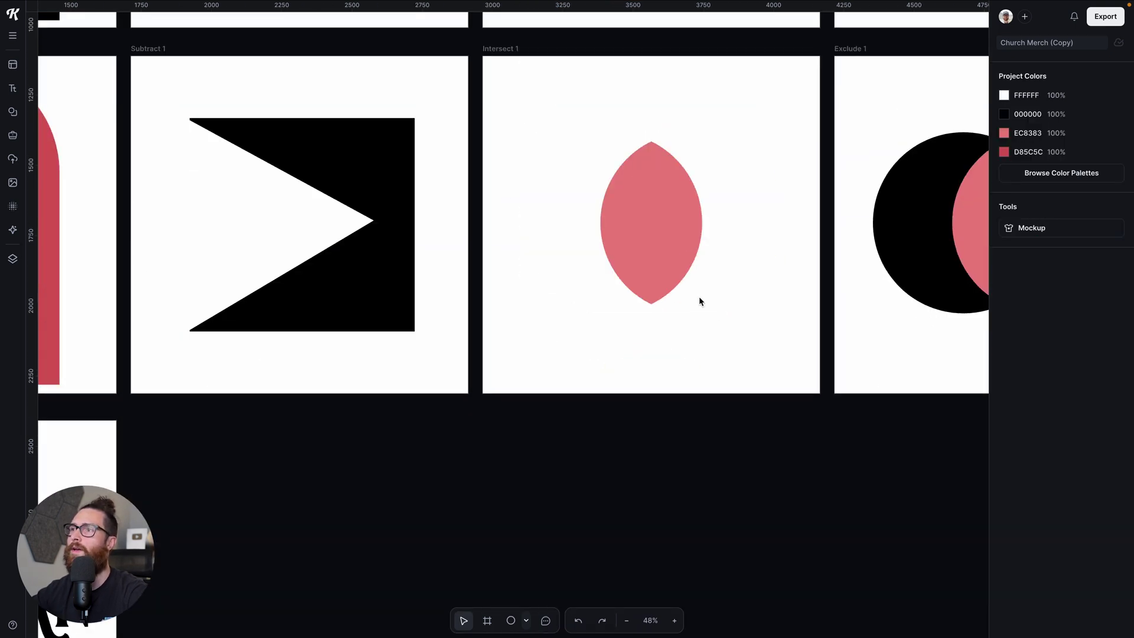
{"action": "scroll", "coordinate": [669, 250], "scroll_direction": "up", "scroll_amount": 1}
{"action": "left_click", "coordinate": [666, 291]}
{"action": "scroll", "coordinate": [667, 291], "scroll_direction": "up", "scroll_amount": 2}
{"action": "left_click_drag", "start_coordinate": [593, 183], "coordinate": [705, 100]}
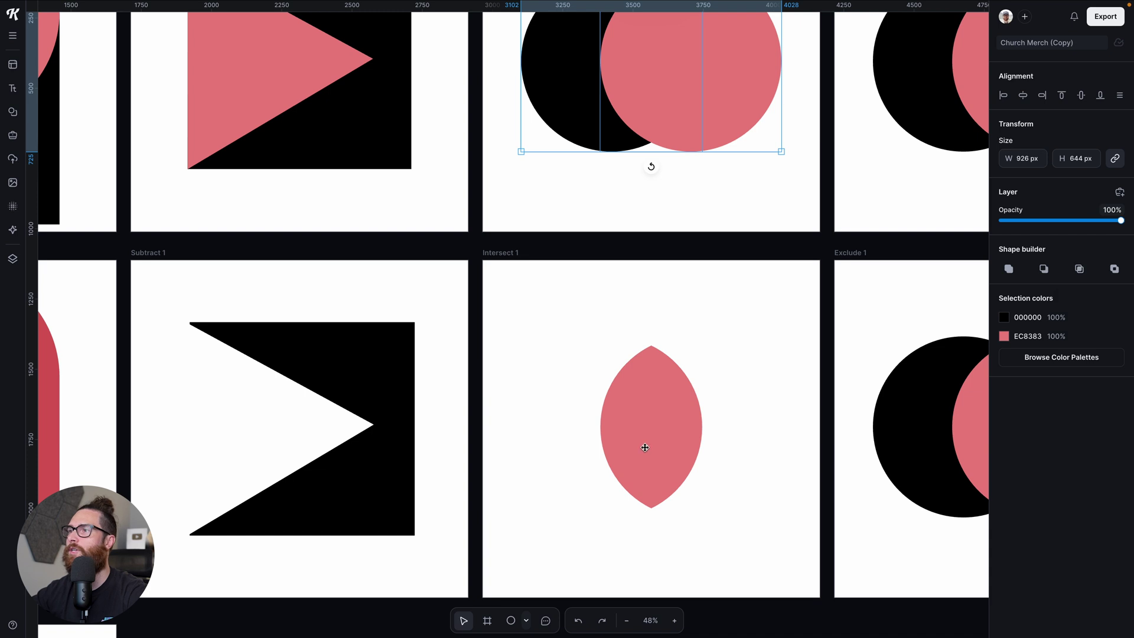
{"action": "left_click", "coordinate": [746, 352]}
Apply Exclude Intersection to both Exclude 1 circles, leaving a white lens gap in the pink shape
{"action": "scroll", "coordinate": [747, 353], "scroll_direction": "right", "scroll_amount": 5}
{"action": "scroll", "coordinate": [747, 355], "scroll_direction": "up", "scroll_amount": 3}
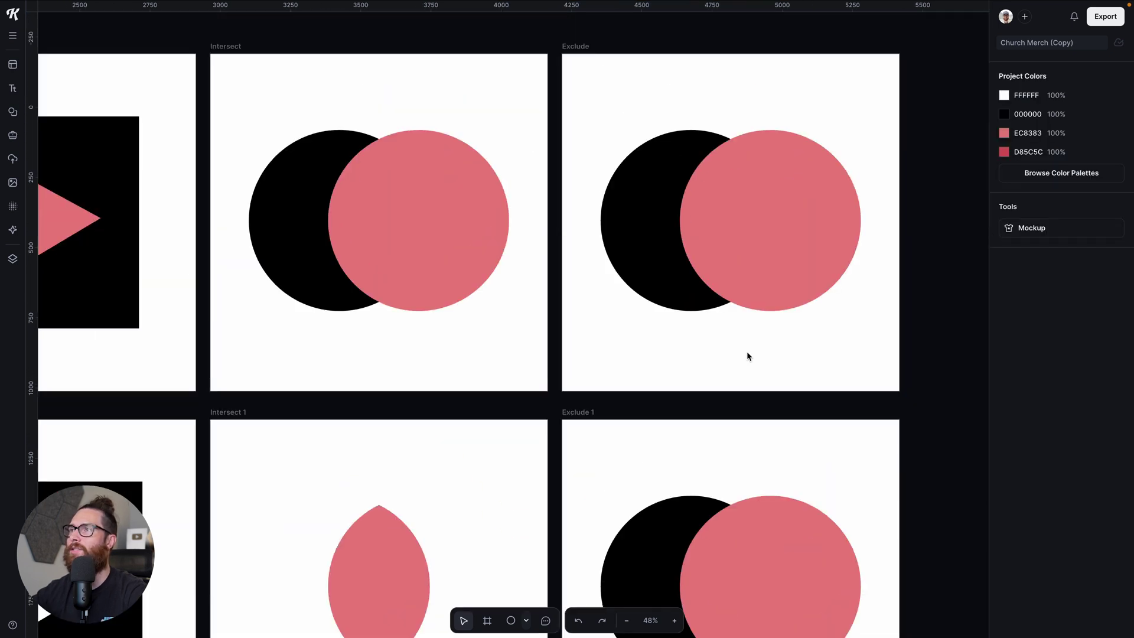
{"action": "scroll", "coordinate": [655, 251], "scroll_direction": "down", "scroll_amount": 3}
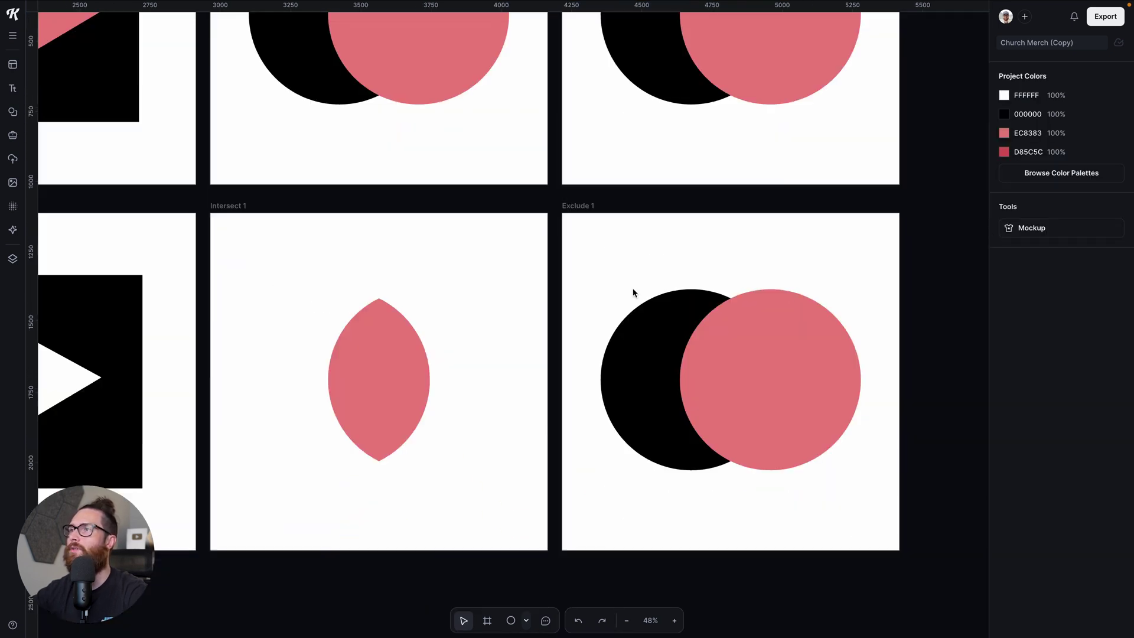
{"action": "left_click_drag", "start_coordinate": [615, 271], "coordinate": [850, 495]}
{"action": "left_click", "coordinate": [1114, 270]}
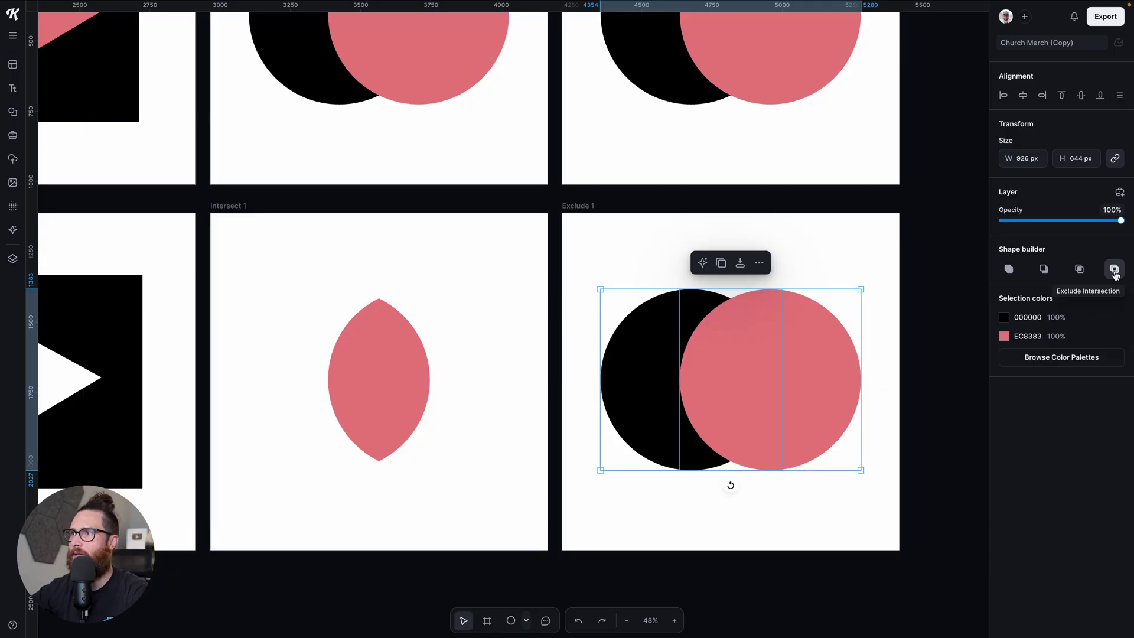
{"action": "left_click", "coordinate": [1115, 266]}
{"action": "left_click", "coordinate": [803, 503]}
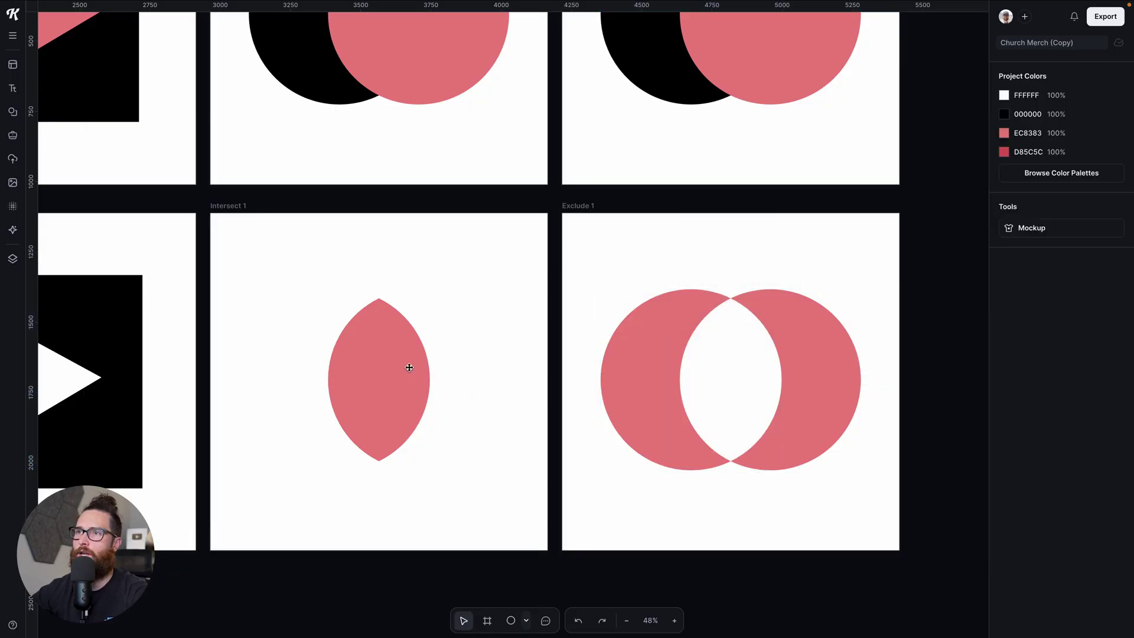
{"action": "left_click", "coordinate": [736, 306]}
{"action": "left_click", "coordinate": [355, 328]}
{"action": "scroll", "coordinate": [524, 311], "scroll_direction": "up", "scroll_amount": 1}
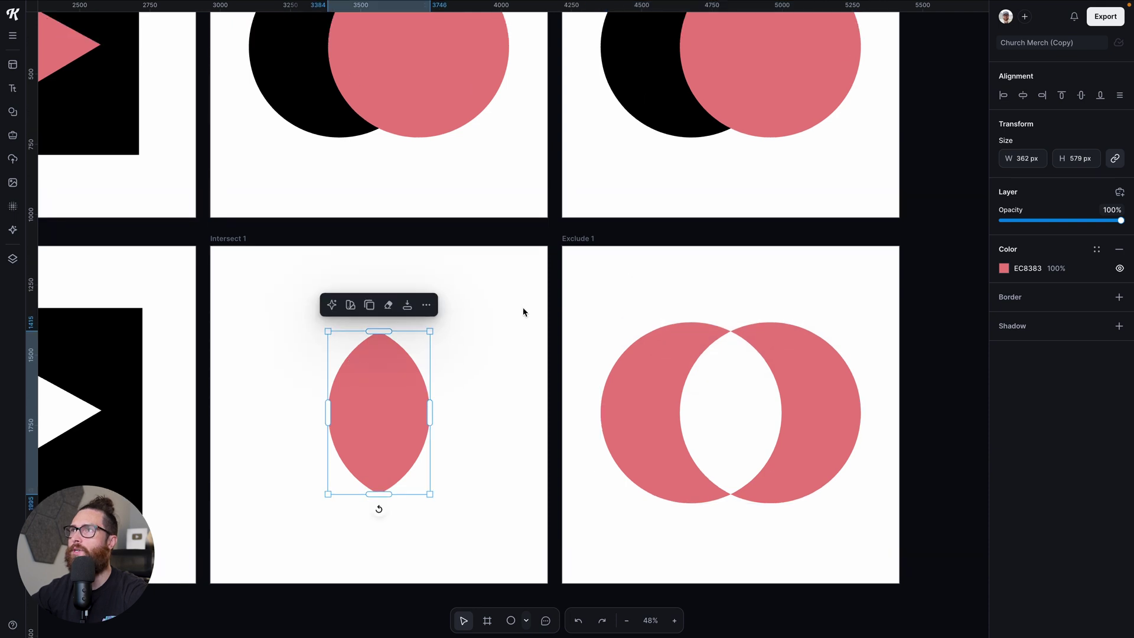
{"action": "scroll", "coordinate": [754, 334], "scroll_direction": "down", "scroll_amount": 1}
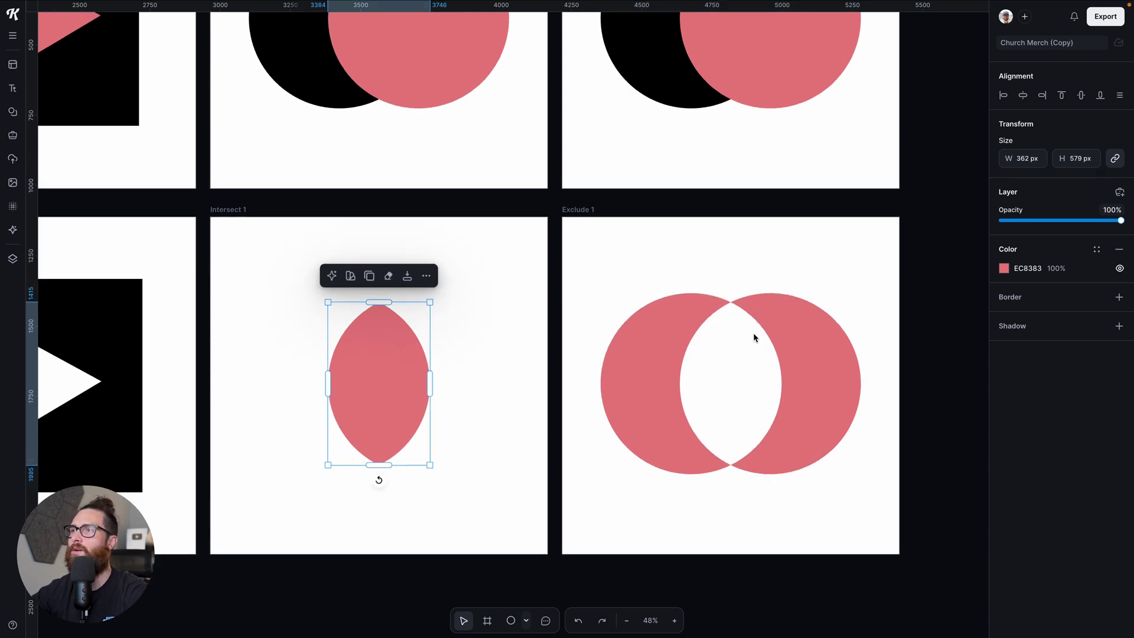
{"action": "left_click", "coordinate": [752, 312]}
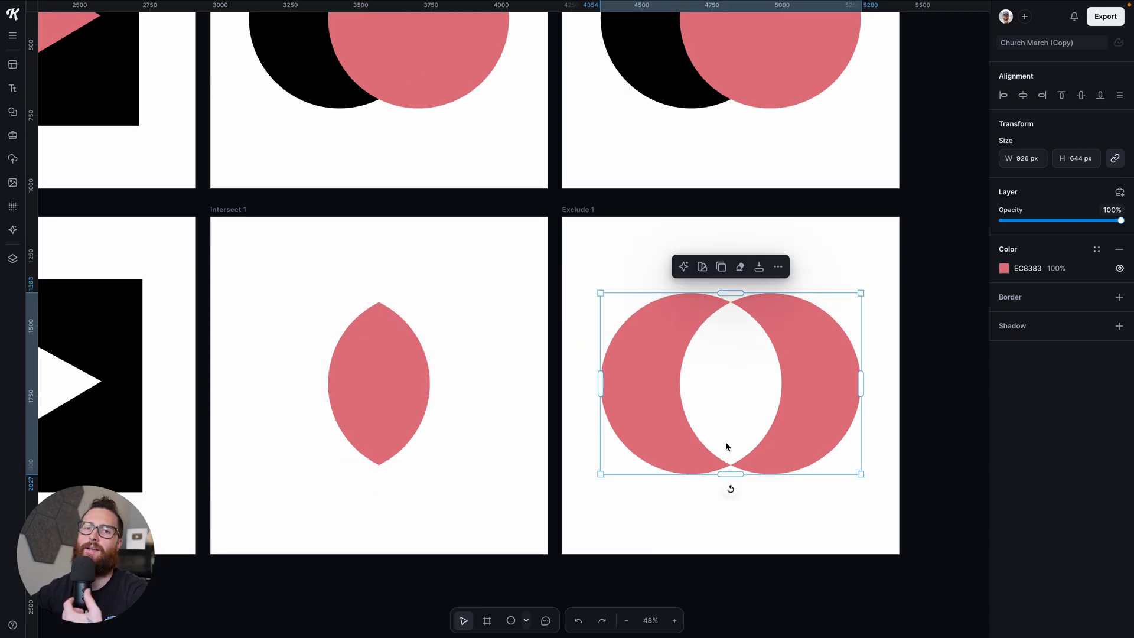
{"action": "scroll", "coordinate": [746, 430], "scroll_direction": "up", "scroll_amount": 2}
{"action": "scroll", "coordinate": [746, 430], "scroll_direction": "down", "scroll_amount": 5}
{"action": "scroll", "coordinate": [747, 430], "scroll_direction": "up", "scroll_amount": 1}
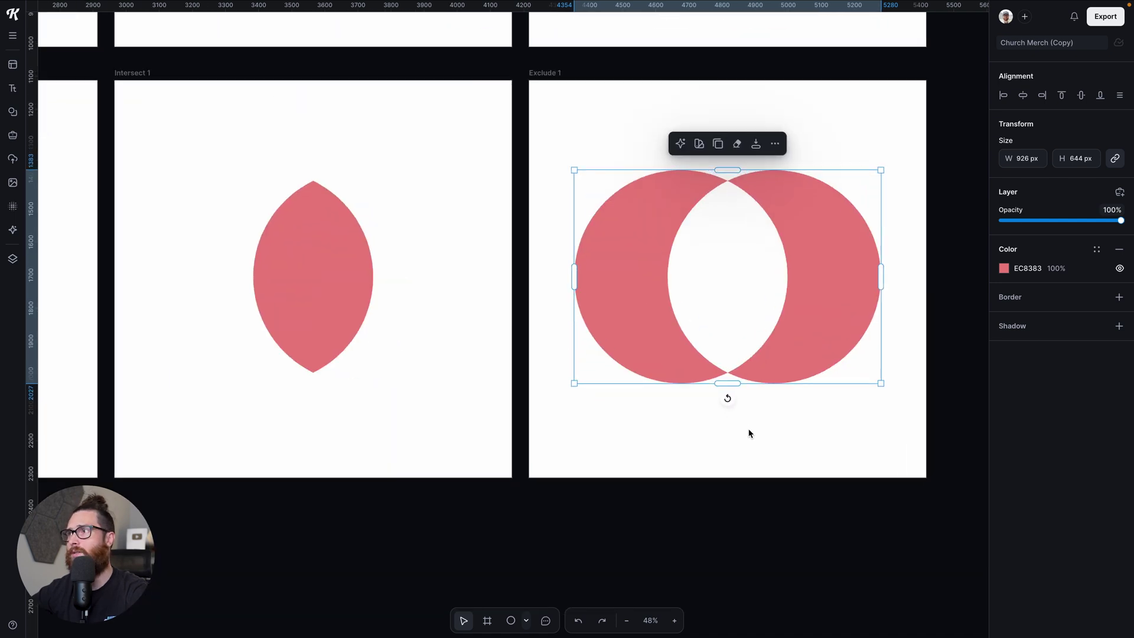
{"action": "scroll", "coordinate": [749, 433], "scroll_direction": "up", "scroll_amount": 3}
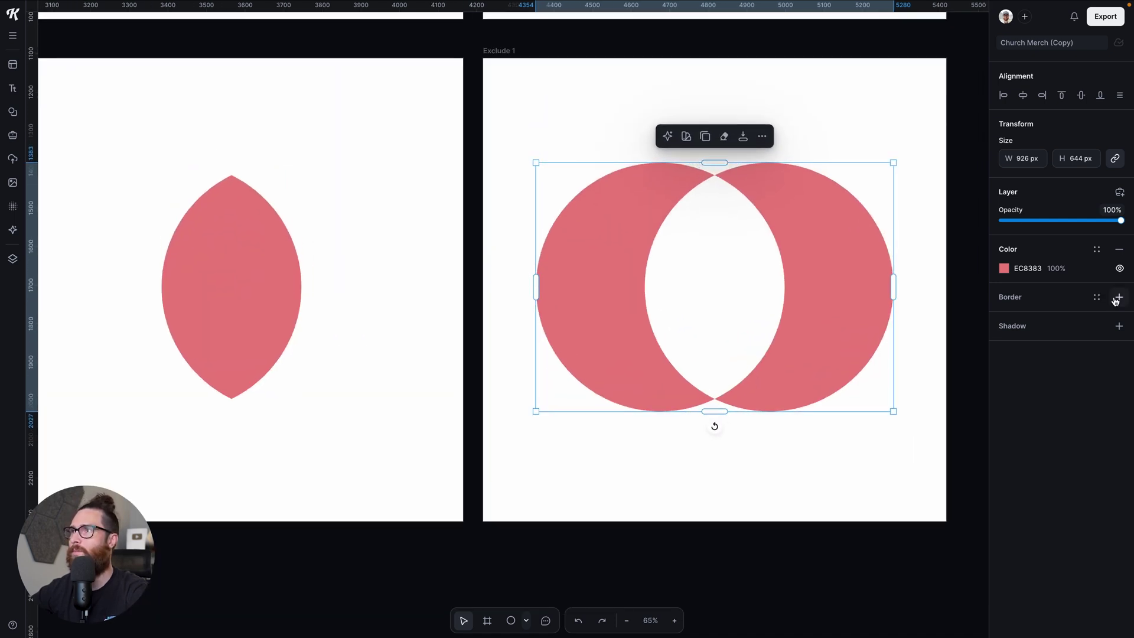
{"action": "left_click", "coordinate": [1117, 298]}
{"action": "left_click", "coordinate": [1118, 374]}
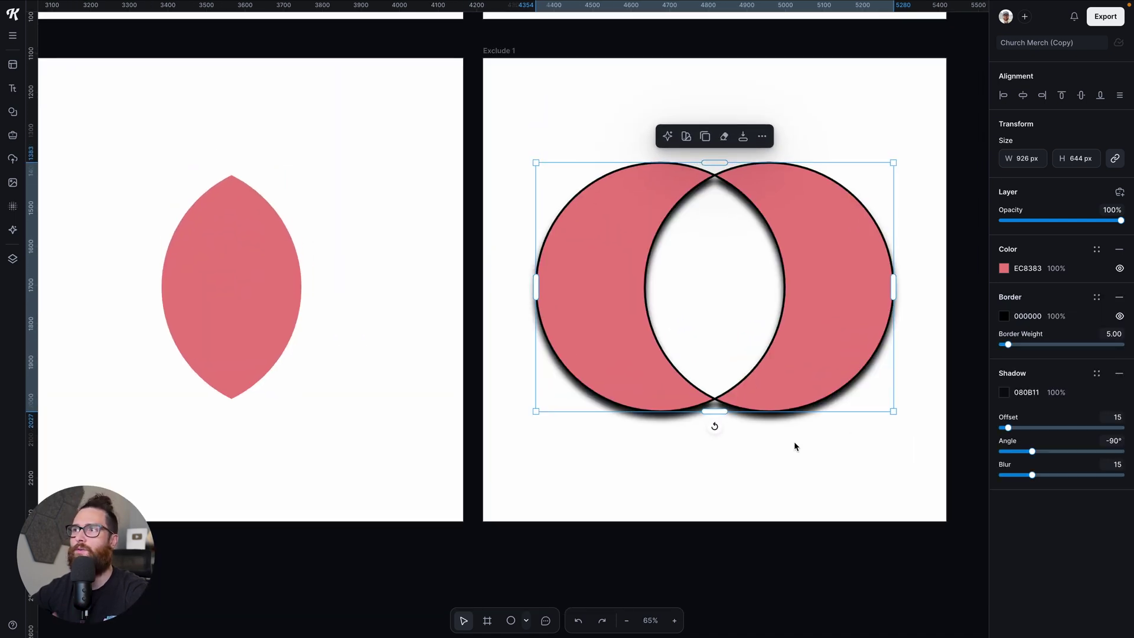
{"action": "left_click", "coordinate": [795, 444]}
{"action": "scroll", "coordinate": [775, 455], "scroll_direction": "down", "scroll_amount": 5}
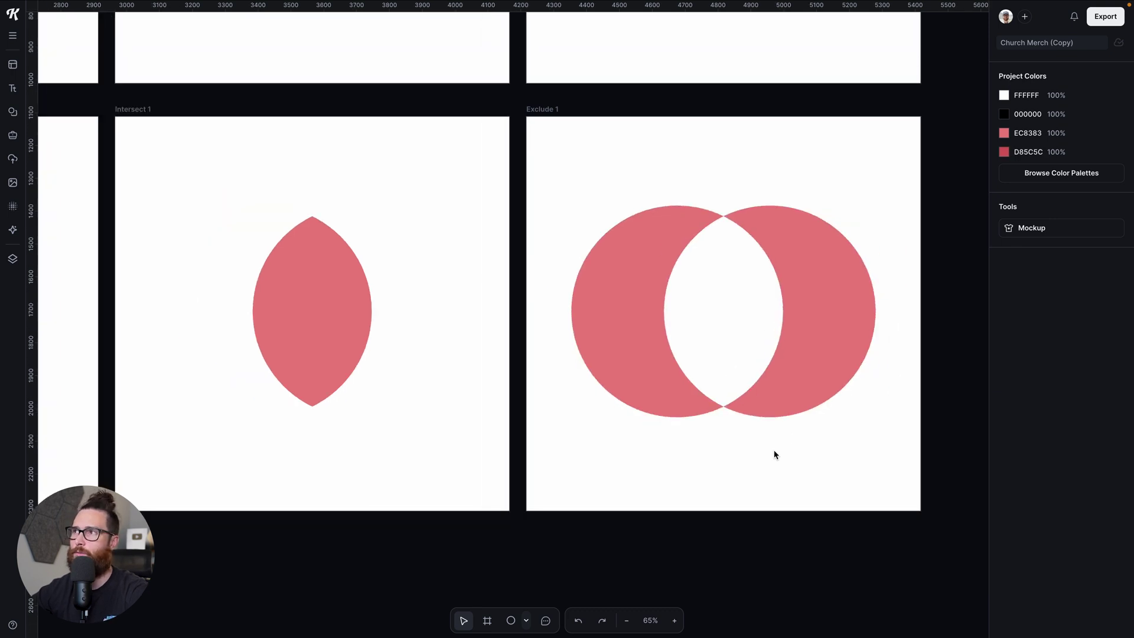
{"action": "scroll", "coordinate": [775, 455], "scroll_direction": "down", "scroll_amount": 4}
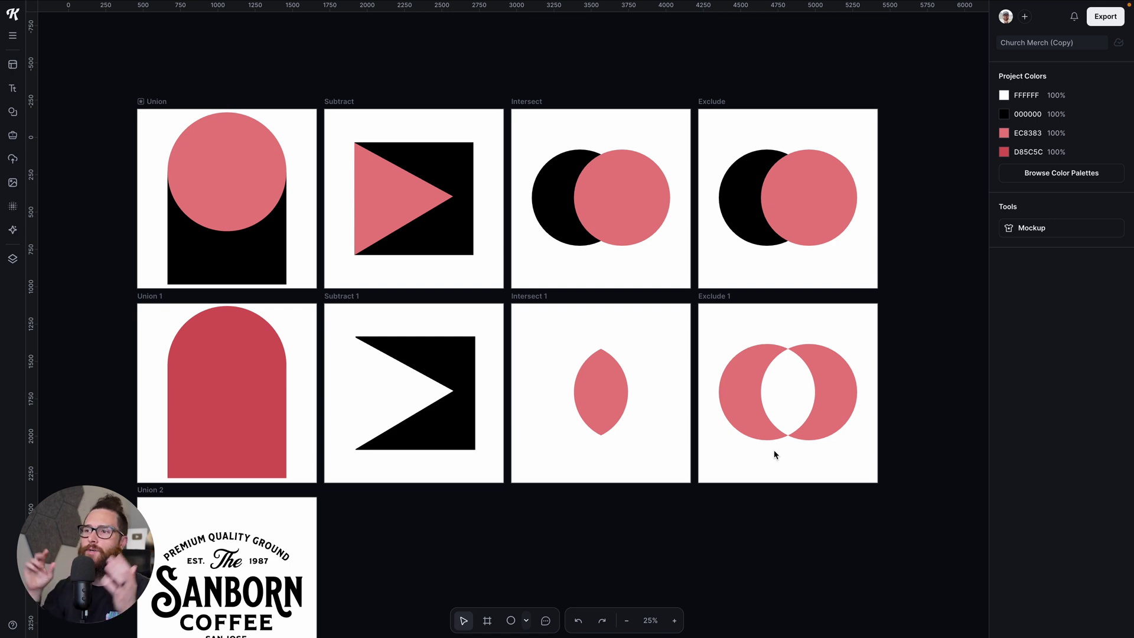
Draw a test triangle with the Polygon tool in Intersect 1, then delete it
{"action": "left_click", "coordinate": [525, 620]}
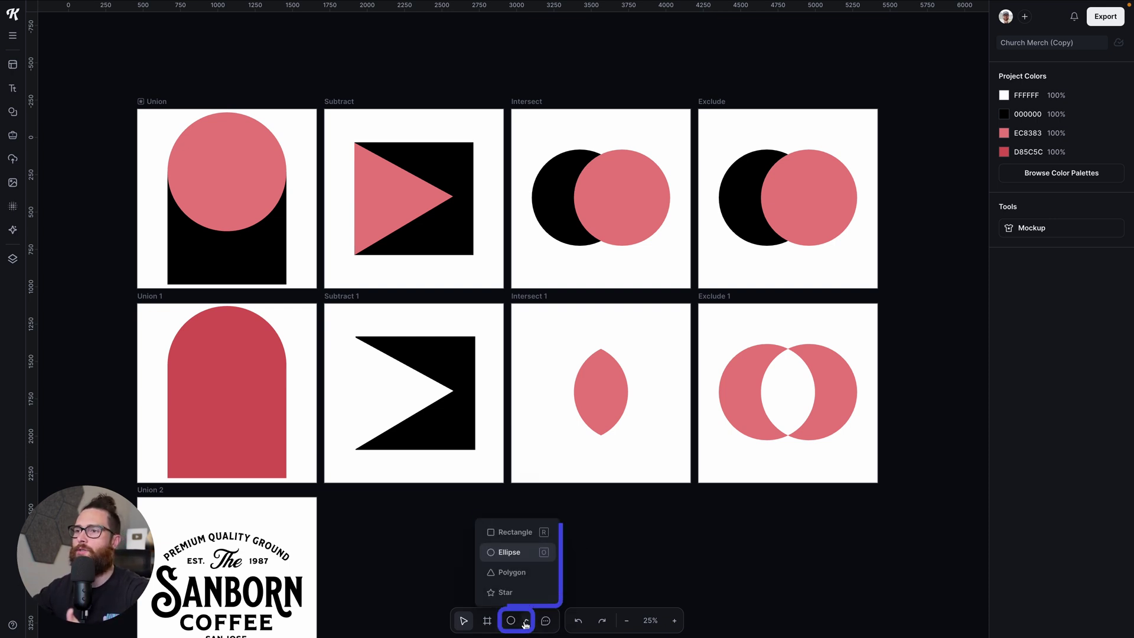
{"action": "left_click", "coordinate": [511, 572]}
{"action": "left_click_drag", "start_coordinate": [477, 505], "coordinate": [554, 443]}
{"action": "key", "text": "Delete"}
Move the view to the Union 2 board holding the Sanborn Coffee logo
{"action": "scroll", "coordinate": [465, 460], "scroll_direction": "down", "scroll_amount": 3}
{"action": "scroll", "coordinate": [451, 466], "scroll_direction": "left", "scroll_amount": 2}
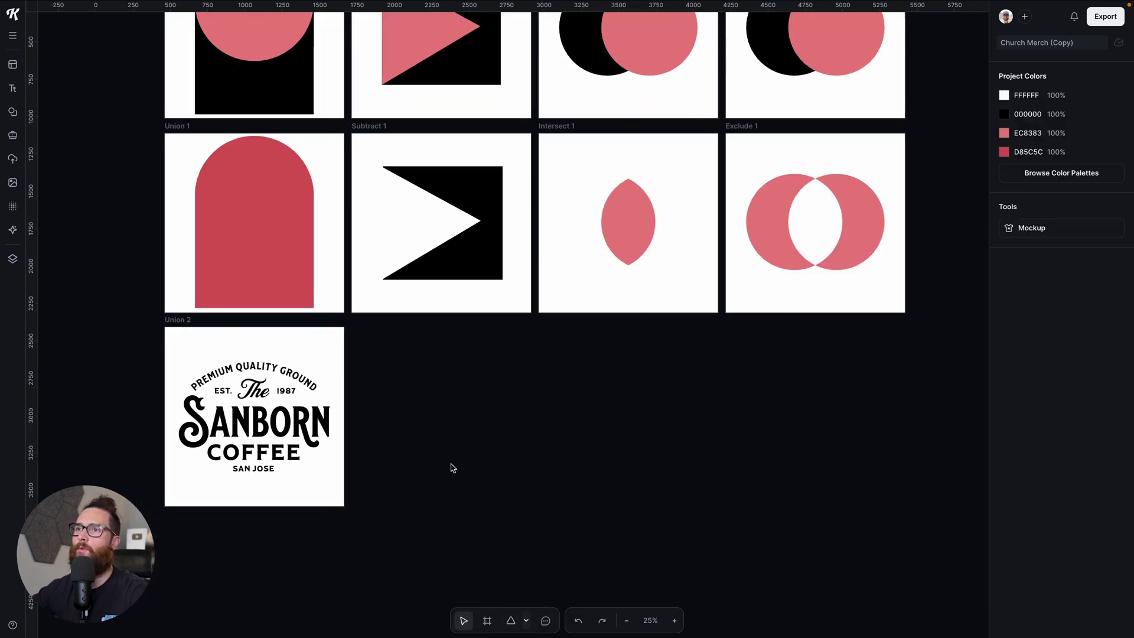
{"action": "scroll", "coordinate": [451, 467], "scroll_direction": "left", "scroll_amount": 1}
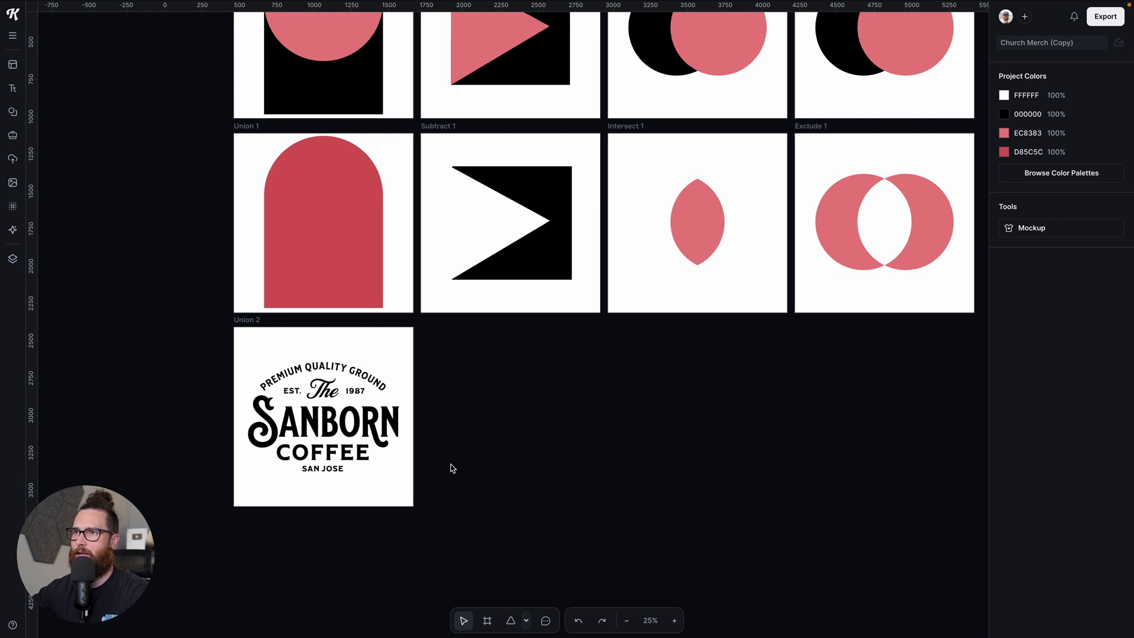
{"action": "scroll", "coordinate": [450, 467], "scroll_direction": "up", "scroll_amount": 4}
{"action": "scroll", "coordinate": [451, 468], "scroll_direction": "up", "scroll_amount": 1}
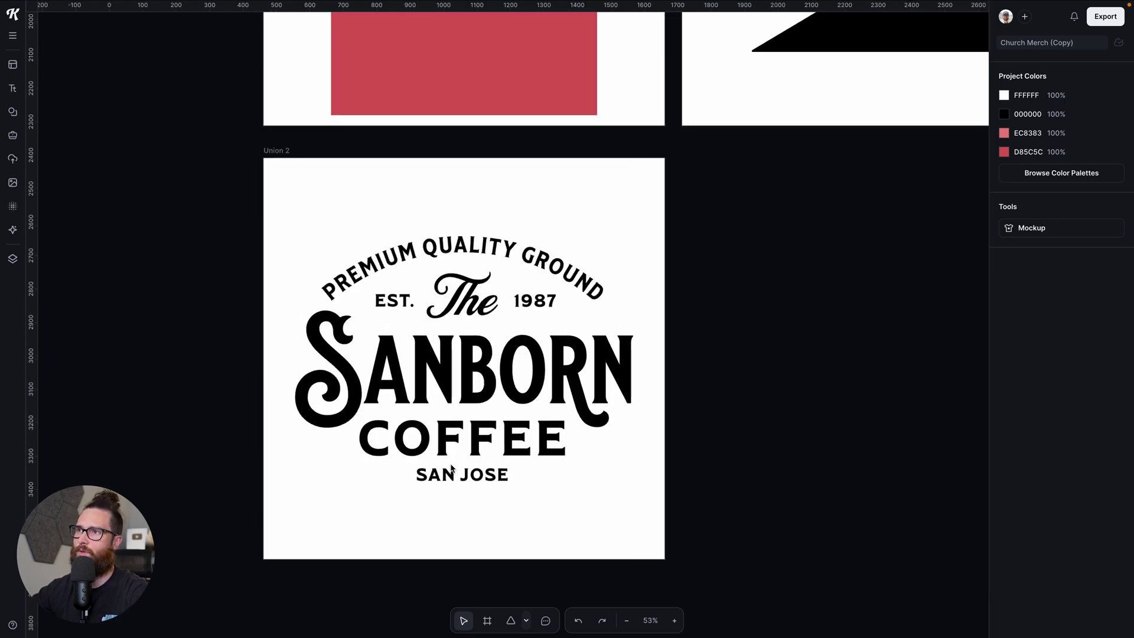
{"action": "left_click", "coordinate": [13, 111]}
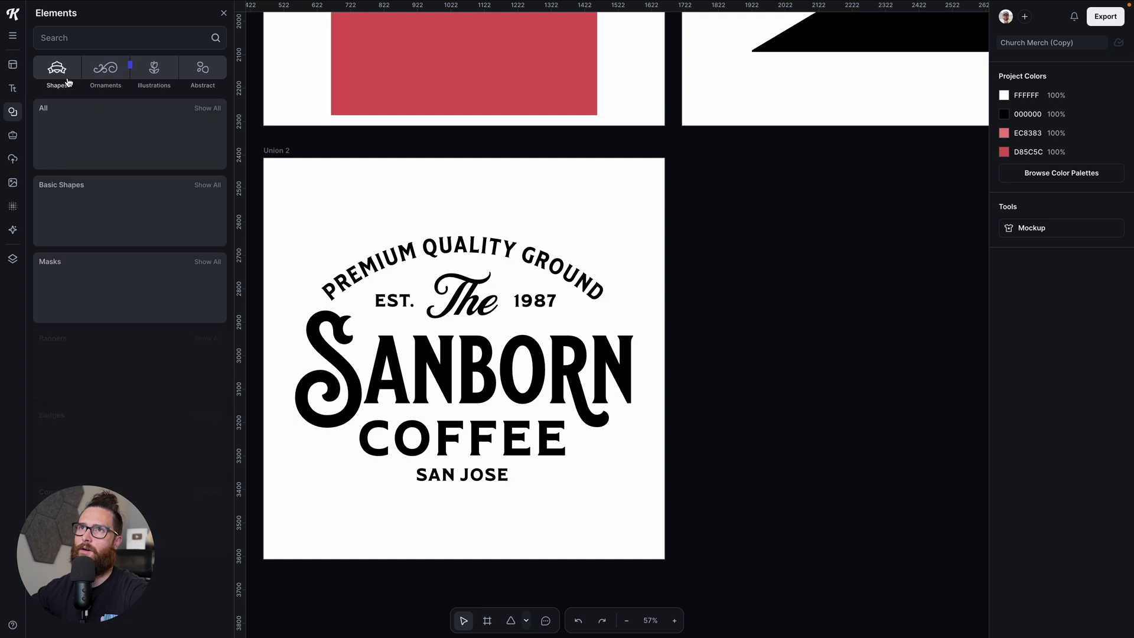
{"action": "left_click", "coordinate": [108, 70]}
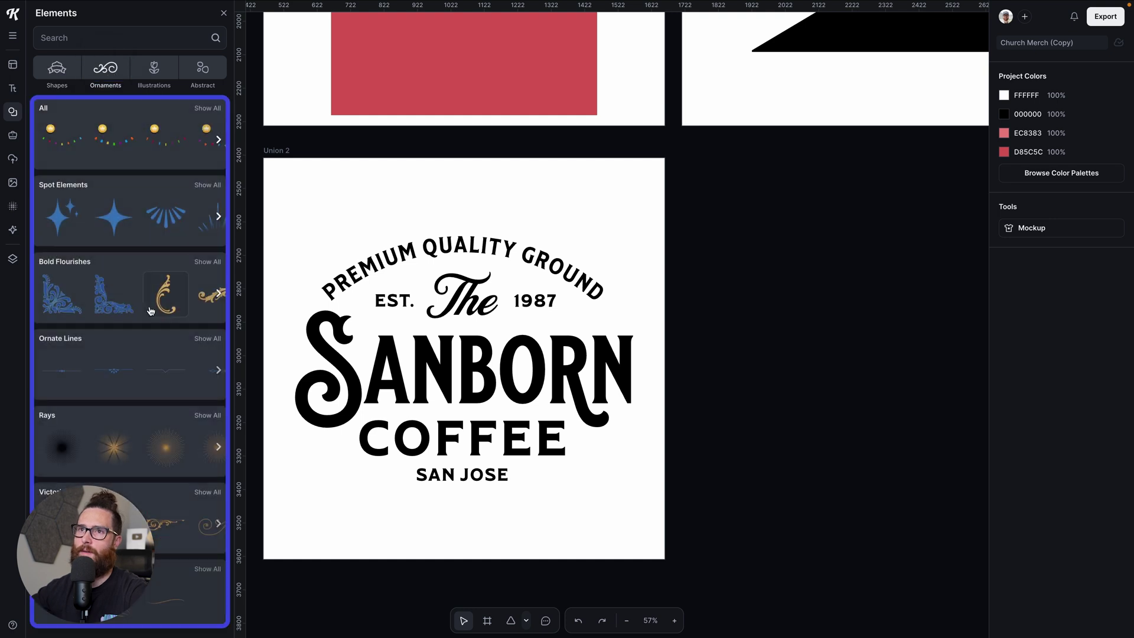
{"action": "scroll", "coordinate": [104, 444], "scroll_direction": "down", "scroll_amount": 3}
{"action": "scroll", "coordinate": [104, 444], "scroll_direction": "down", "scroll_amount": 3}
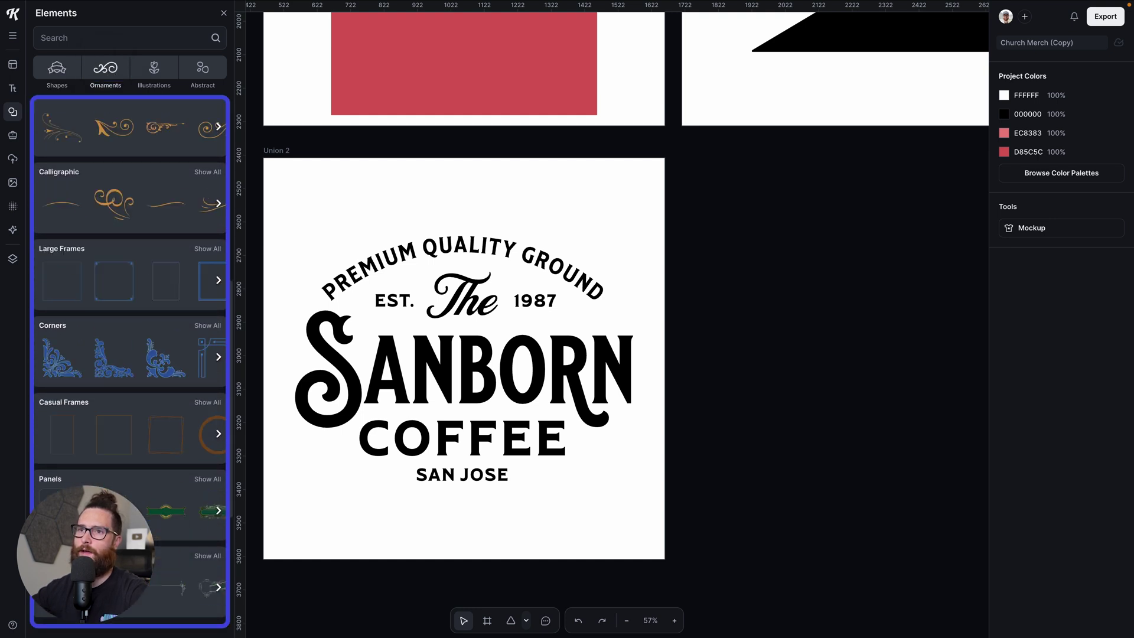
{"action": "scroll", "coordinate": [224, 440], "scroll_direction": "down", "scroll_amount": 2}
{"action": "scroll", "coordinate": [185, 187], "scroll_direction": "down", "scroll_amount": 2}
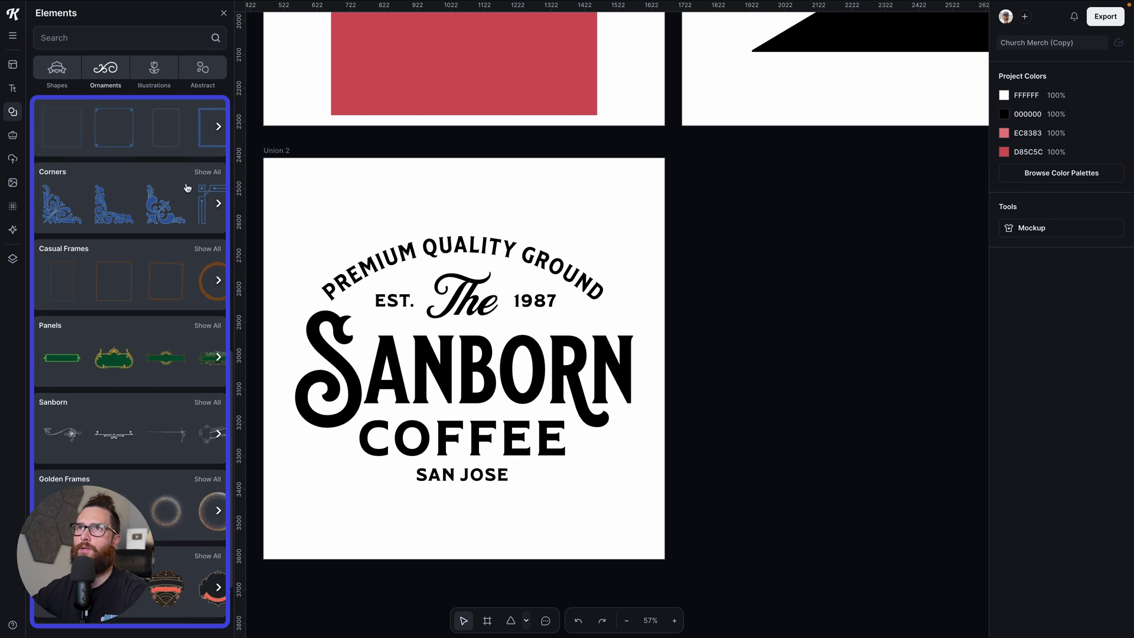
{"action": "left_click", "coordinate": [223, 13]}
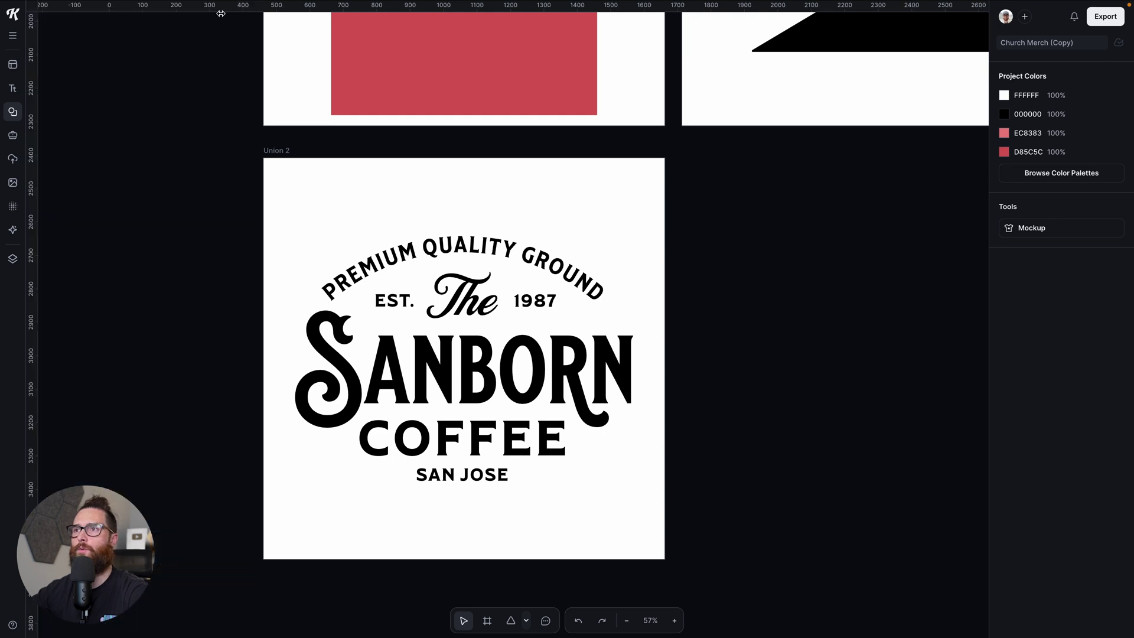
Draw a rectangle over COFFEE and fill it with the EC8383 pink document colour
{"action": "left_click", "coordinate": [526, 620]}
{"action": "left_click", "coordinate": [504, 532]}
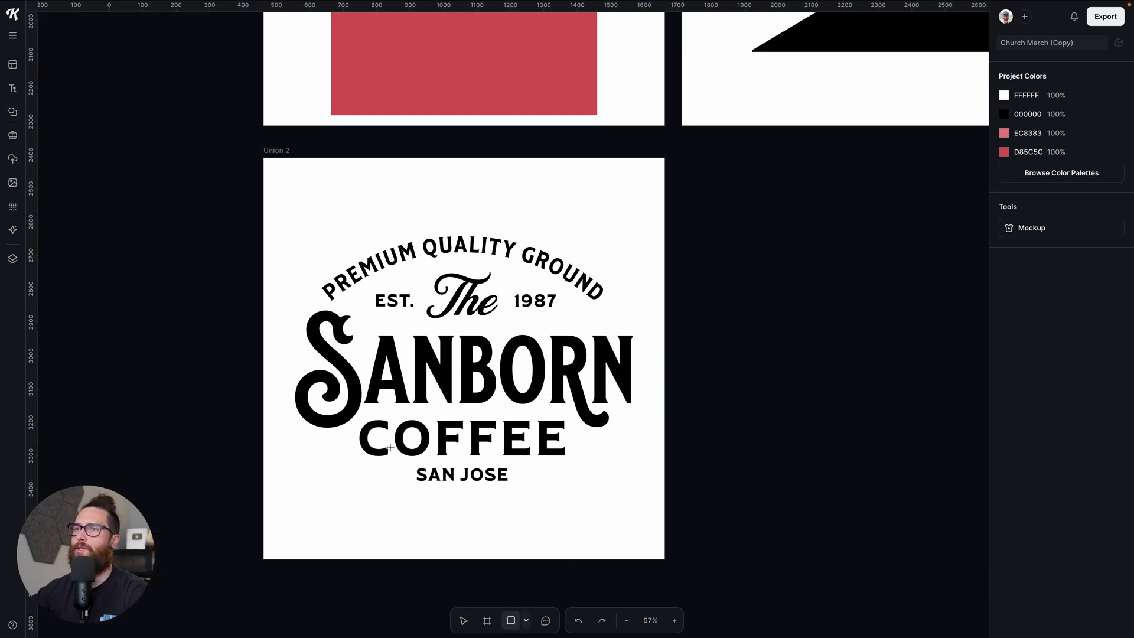
{"action": "left_click_drag", "start_coordinate": [362, 417], "coordinate": [572, 461]}
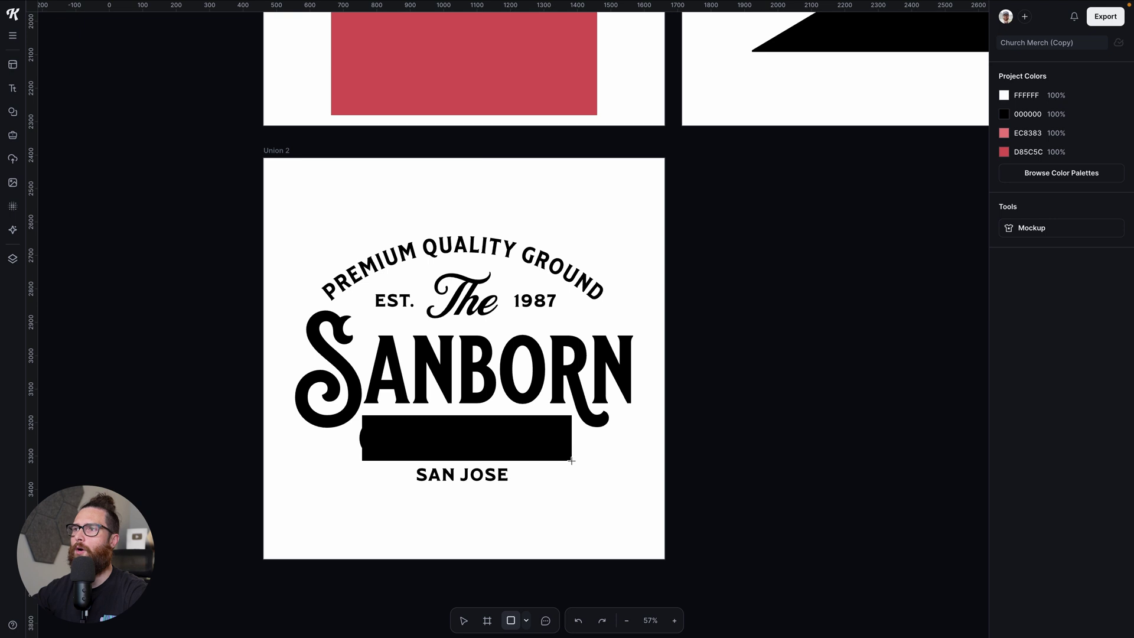
{"action": "left_click", "coordinate": [1005, 292]}
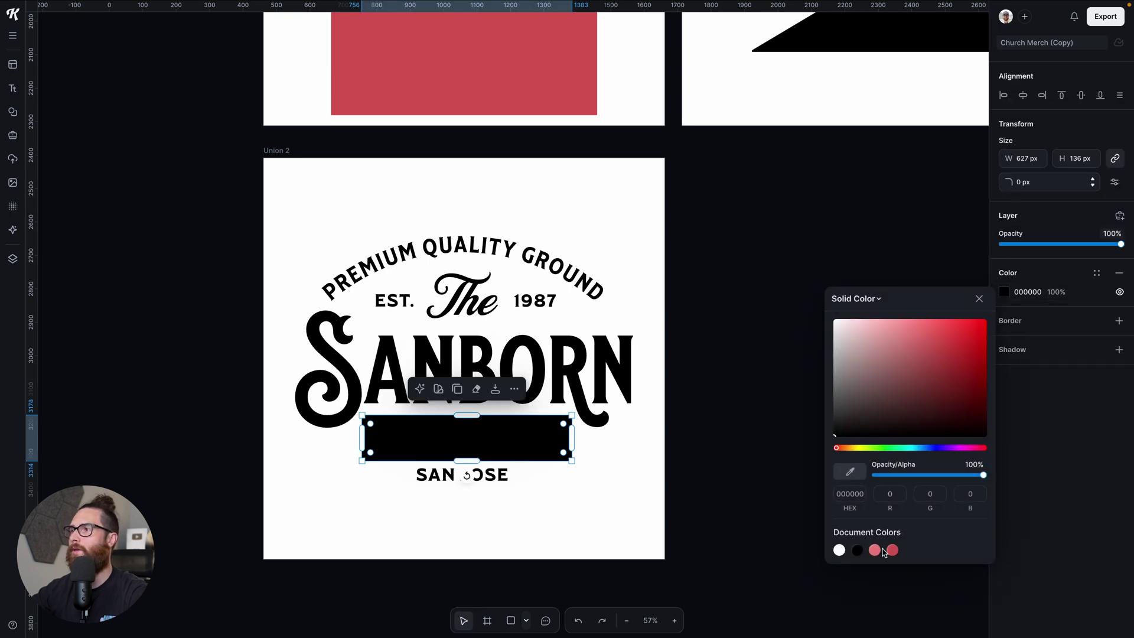
{"action": "left_click", "coordinate": [879, 554]}
{"action": "left_click", "coordinate": [534, 469]}
Send the pink rectangle behind the logo text with To Back
{"action": "left_click", "coordinate": [489, 435]}
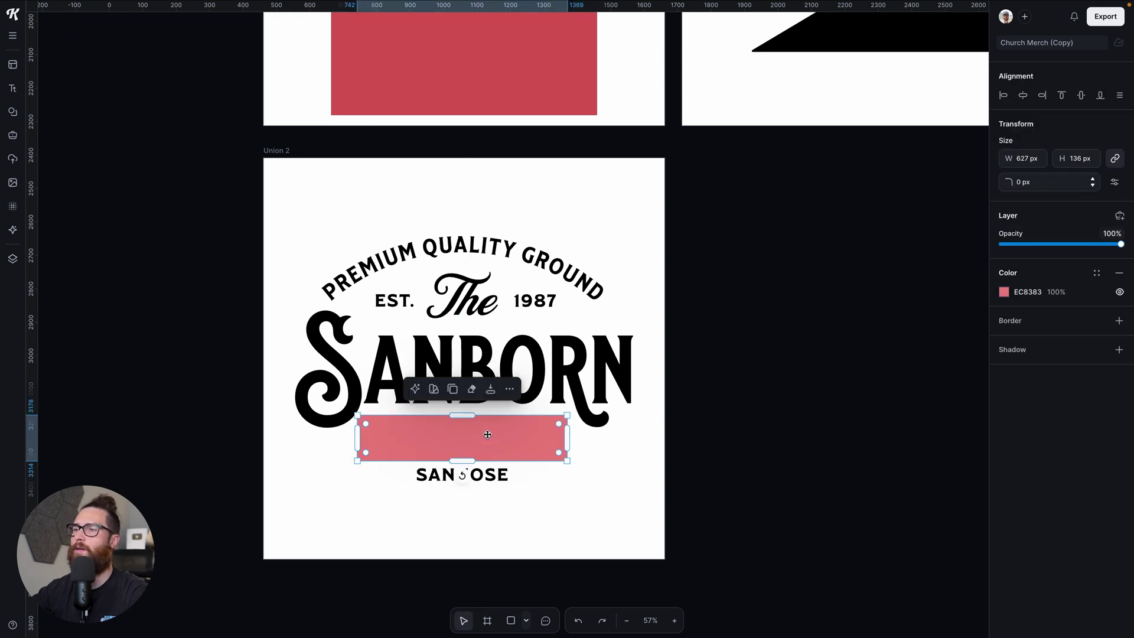
{"action": "right_click", "coordinate": [488, 435]}
{"action": "left_click", "coordinate": [473, 440]}
{"action": "right_click", "coordinate": [474, 439]}
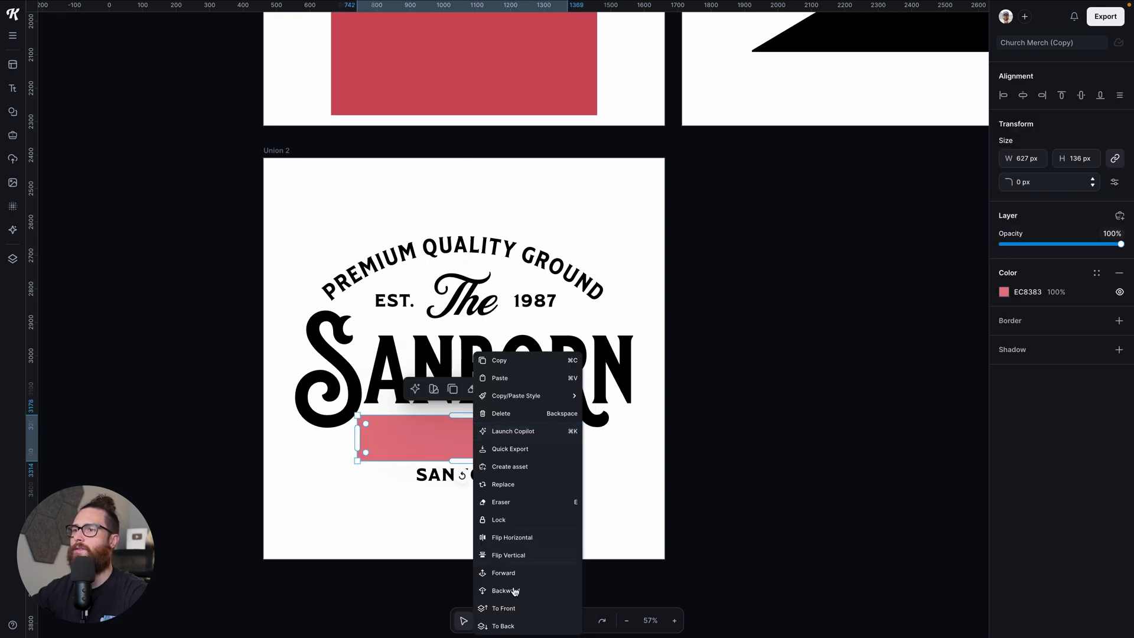
{"action": "left_click", "coordinate": [514, 624]}
Copy a 372 px pink block behind SAN JOSE, then reselect the COFFEE bar
{"action": "left_click_drag", "start_coordinate": [537, 461], "coordinate": [516, 479]}
{"action": "key", "text": "Escape"}
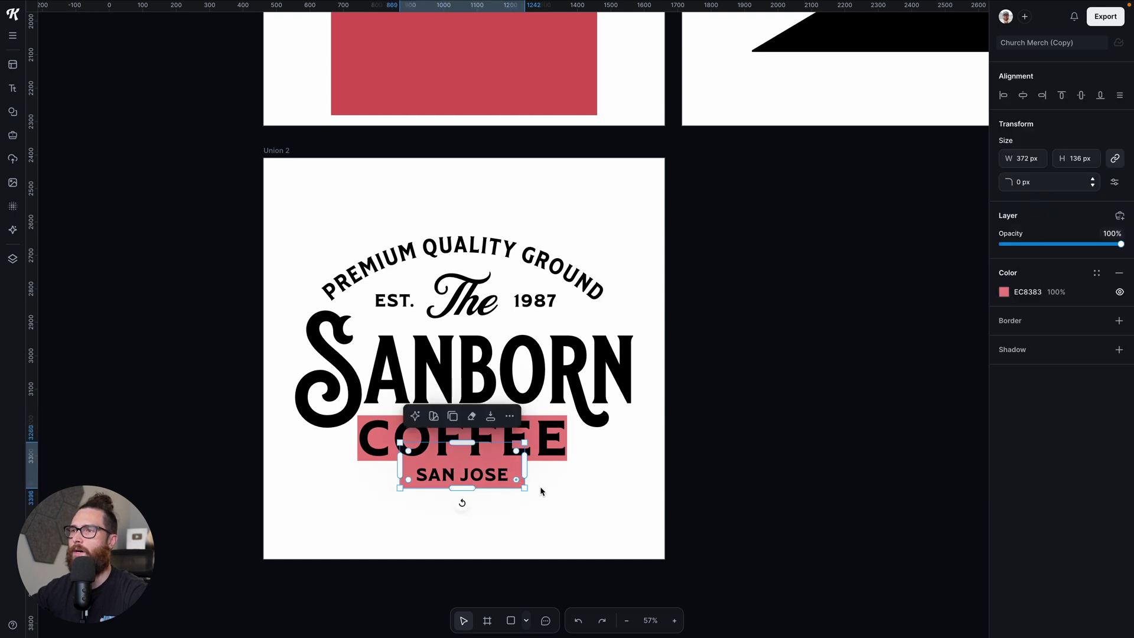
{"action": "key", "text": "Escape"}
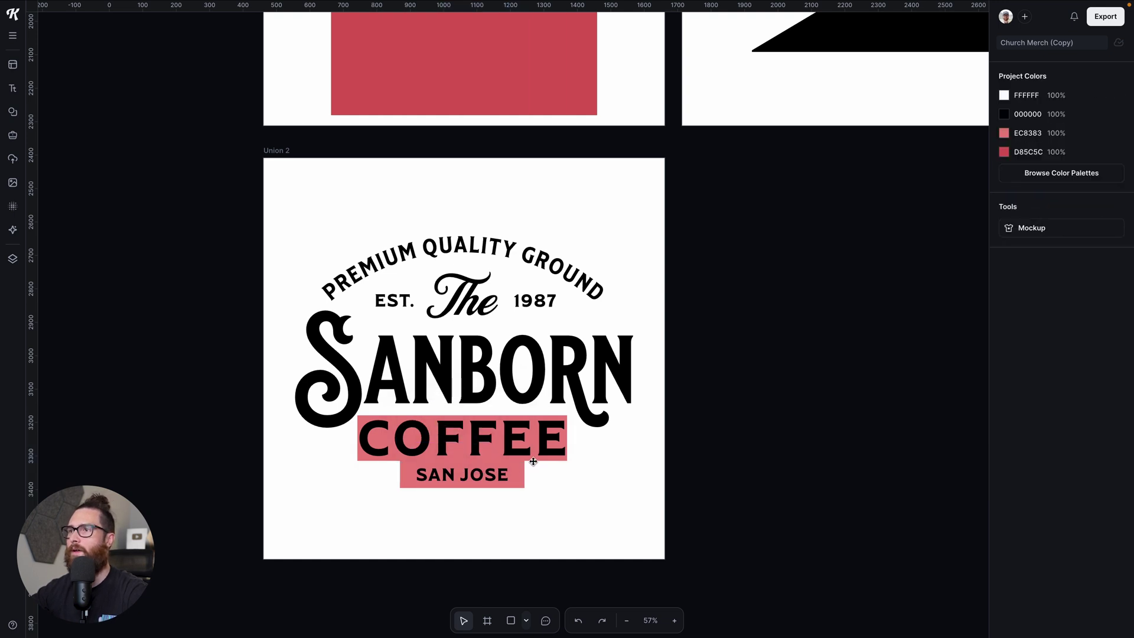
{"action": "left_click", "coordinate": [536, 433]}
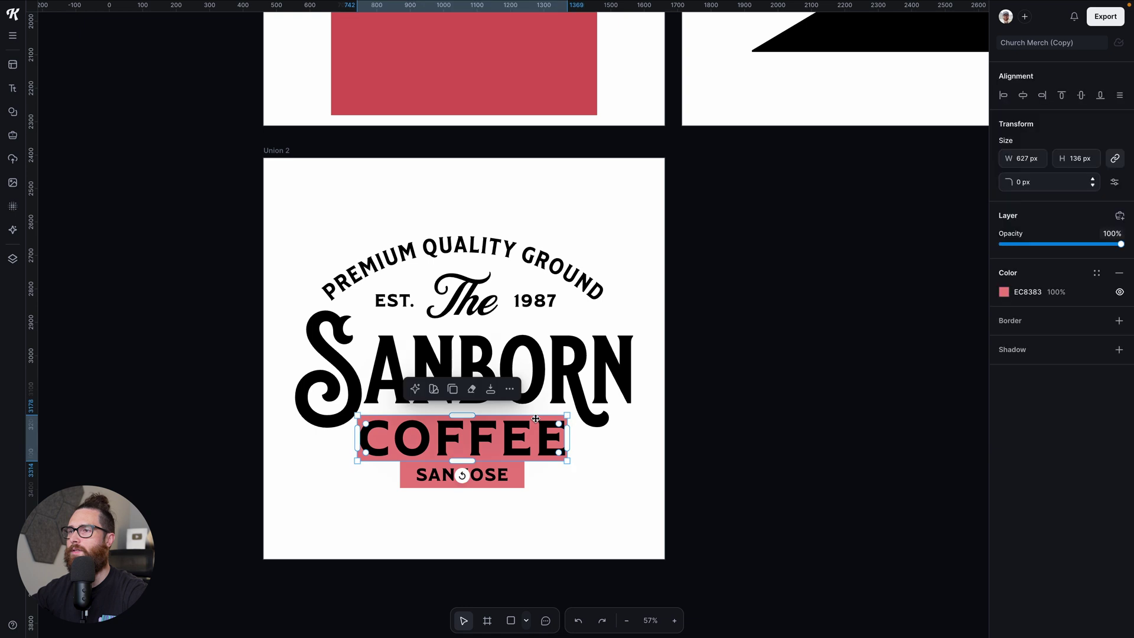
Copy the pink rectangle up behind SANBORN and stretch it to cover the word
{"action": "left_click_drag", "start_coordinate": [535, 433], "coordinate": [537, 330]}
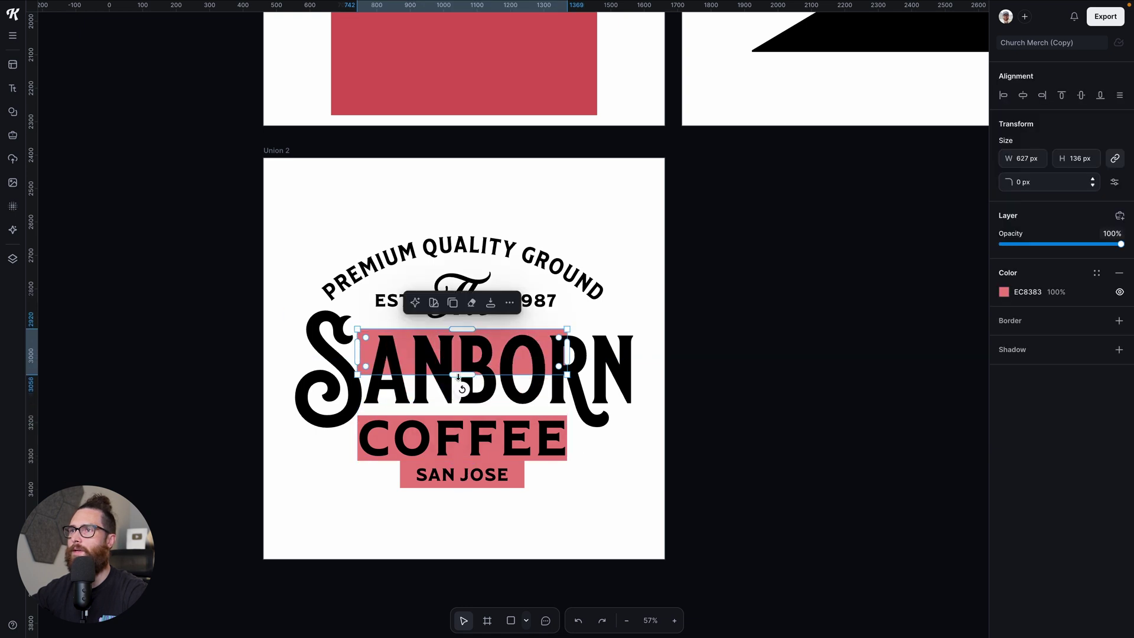
{"action": "left_click_drag", "start_coordinate": [460, 376], "coordinate": [461, 417]}
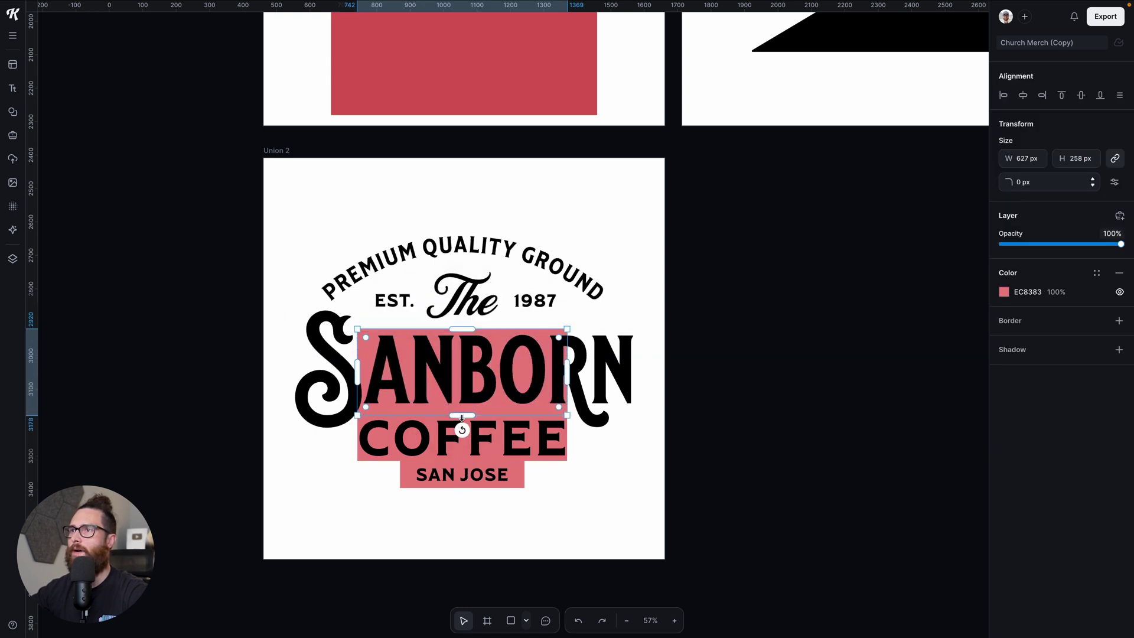
{"action": "left_click_drag", "start_coordinate": [567, 376], "coordinate": [645, 377]}
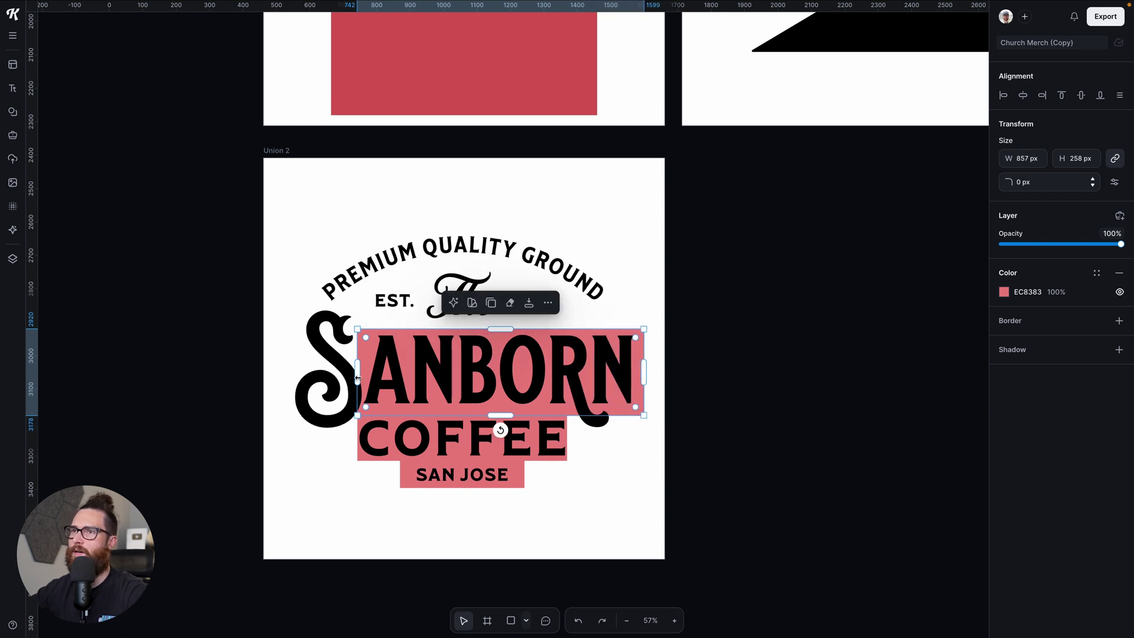
{"action": "left_click_drag", "start_coordinate": [356, 376], "coordinate": [289, 377]}
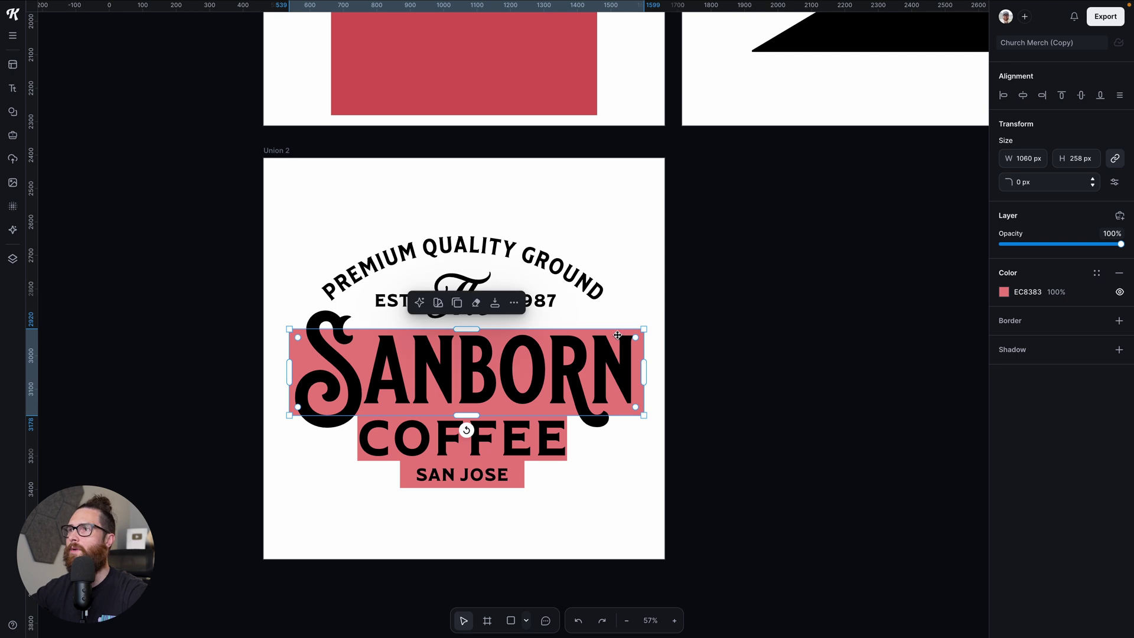
Copy another pink block behind EST. The 1987 and make it taller
{"action": "left_click_drag", "start_coordinate": [638, 400], "coordinate": [563, 319]}
{"action": "left_click_drag", "start_coordinate": [470, 278], "coordinate": [472, 270]}
{"action": "scroll", "coordinate": [599, 393], "scroll_direction": "up", "scroll_amount": 1}
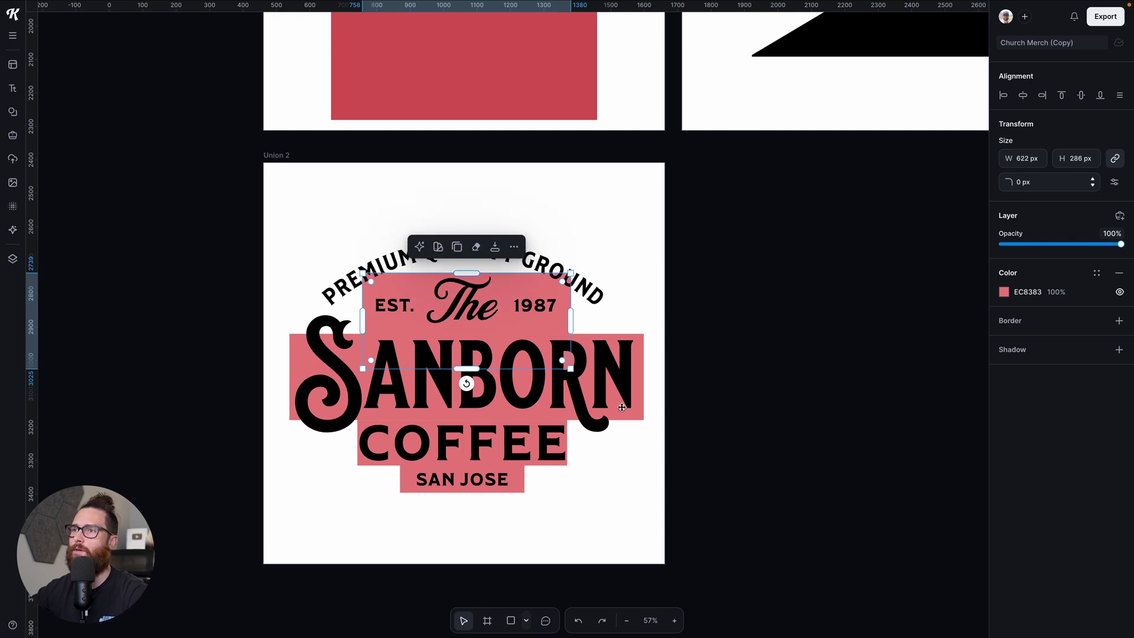
Widen the pink box behind COFFEE to 687 px
{"action": "left_click", "coordinate": [597, 508]}
{"action": "left_click", "coordinate": [565, 454]}
{"action": "left_click_drag", "start_coordinate": [569, 445], "coordinate": [586, 461]}
{"action": "left_click", "coordinate": [618, 521]}
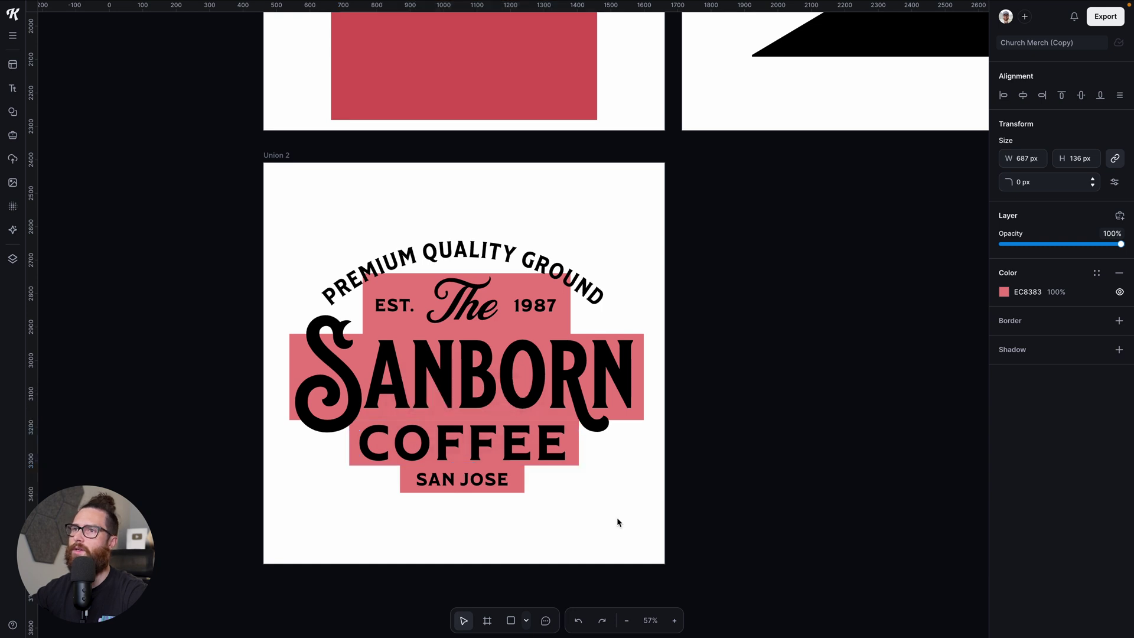
{"action": "scroll", "coordinate": [619, 521], "scroll_direction": "up", "scroll_amount": 1}
{"action": "scroll", "coordinate": [533, 501], "scroll_direction": "up", "scroll_amount": 2}
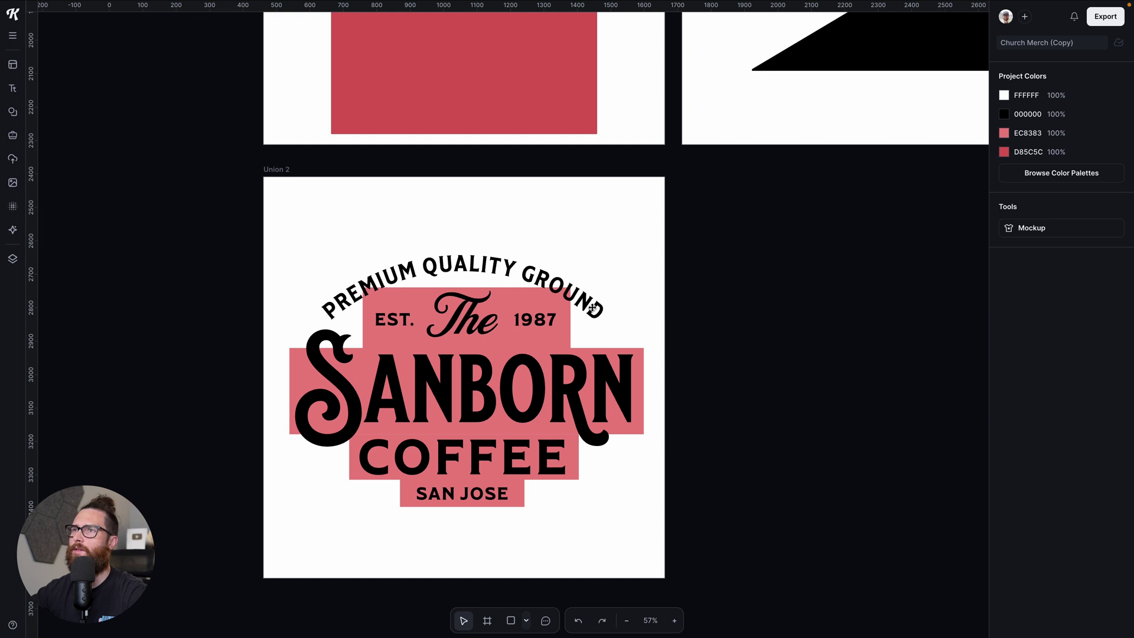
Draw an ellipse over the top of the logo and make it taller
{"action": "left_click", "coordinate": [511, 620]}
{"action": "left_click", "coordinate": [526, 621]}
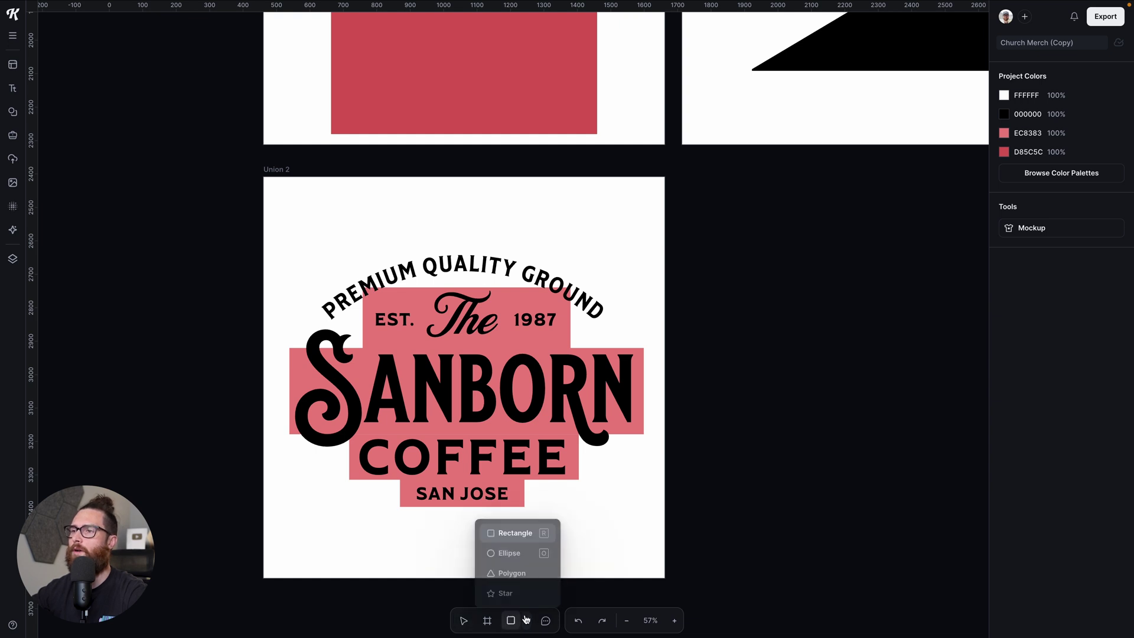
{"action": "left_click", "coordinate": [517, 552]}
{"action": "mouse_move", "coordinate": [326, 264]}
{"action": "left_mouse_down"}
{"action": "mouse_move", "coordinate": [614, 375]}
{"action": "mouse_move", "coordinate": [597, 387]}
{"action": "left_mouse_up"}
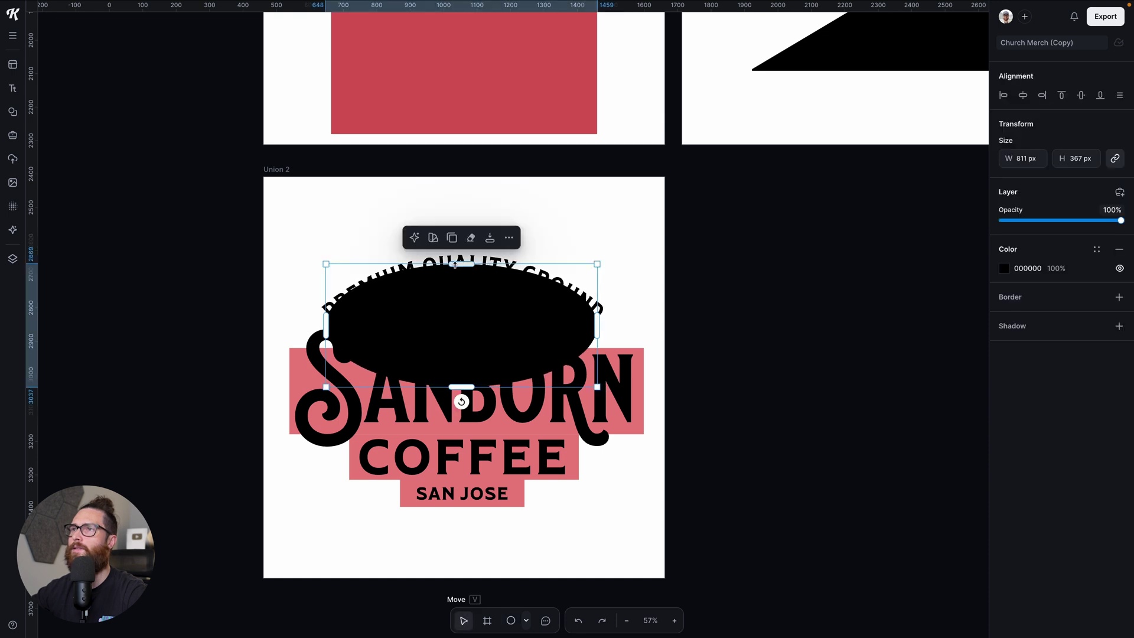
{"action": "left_click_drag", "start_coordinate": [459, 264], "coordinate": [457, 246]}
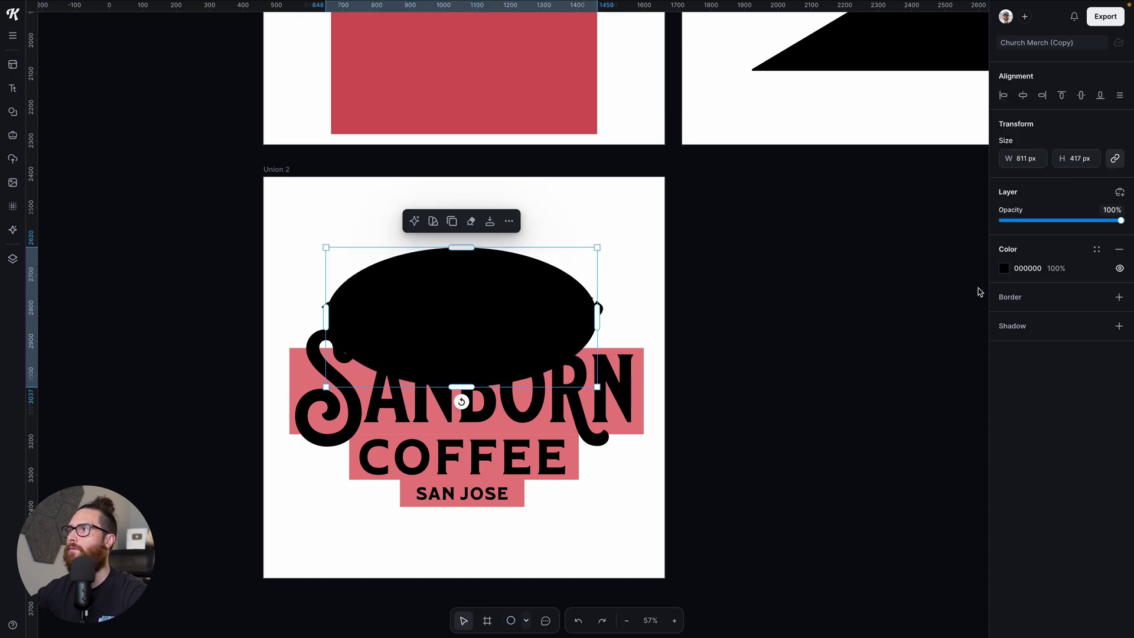
Fill the ellipse with EC8383 pink and send it behind the text
{"action": "left_click", "coordinate": [1004, 268]}
{"action": "left_click", "coordinate": [874, 526]}
{"action": "left_click_drag", "start_coordinate": [469, 337], "coordinate": [467, 333]}
{"action": "right_click", "coordinate": [467, 333]}
{"action": "left_click", "coordinate": [512, 607]}
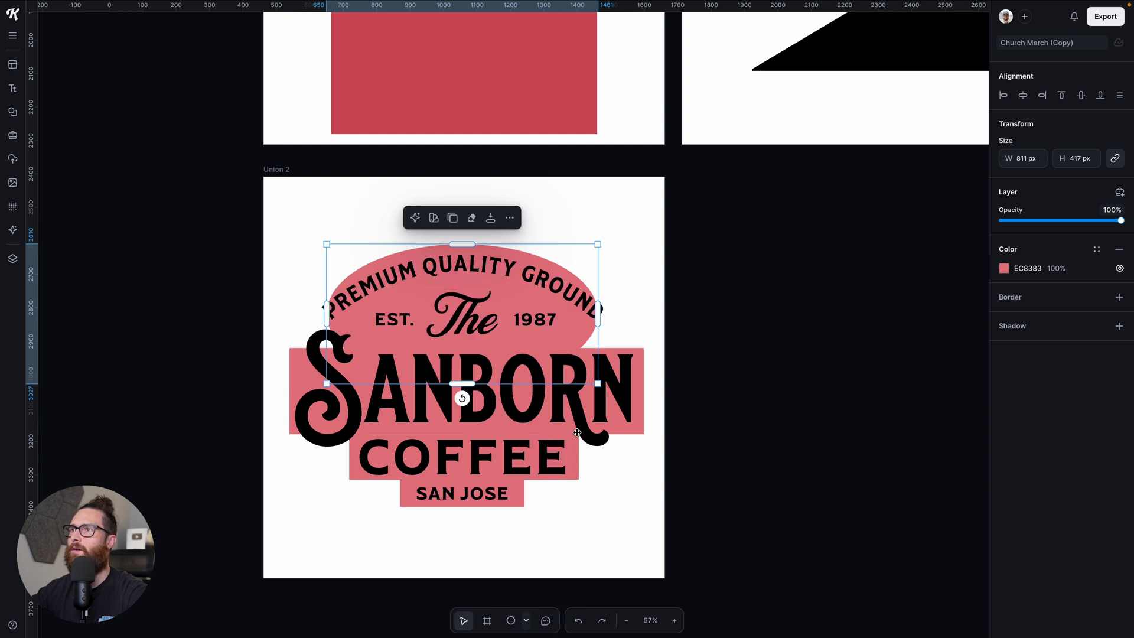
Resize the pink ellipse to about 961 × 492 px, framing PREMIUM QUALITY GROUND
{"action": "left_click_drag", "start_coordinate": [596, 315], "coordinate": [612, 314]}
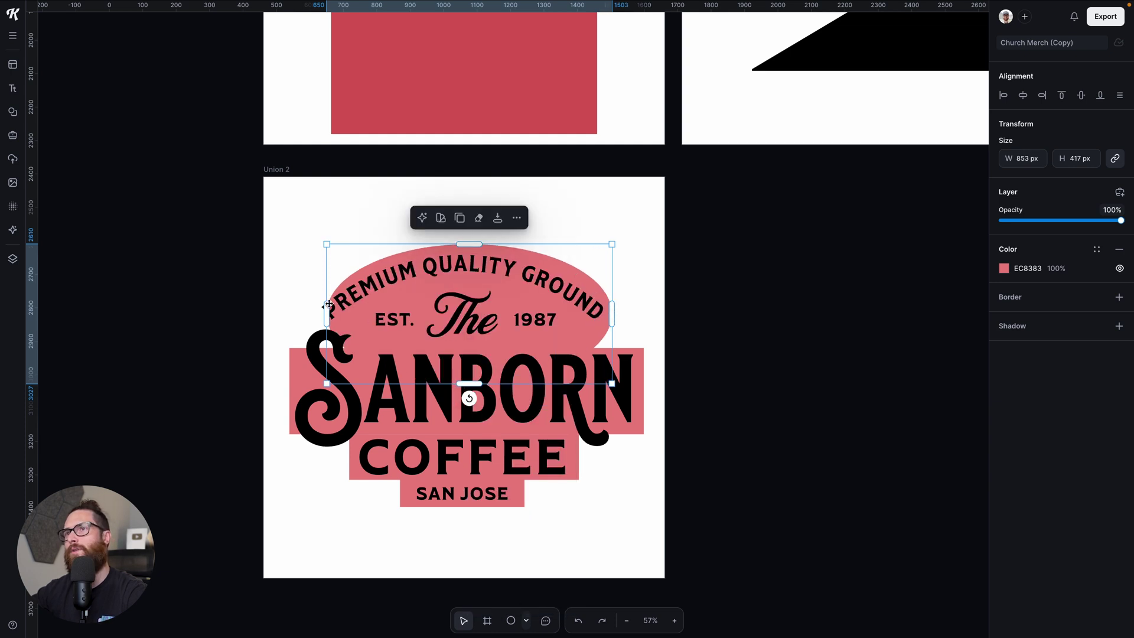
{"action": "left_click_drag", "start_coordinate": [326, 307], "coordinate": [313, 306]}
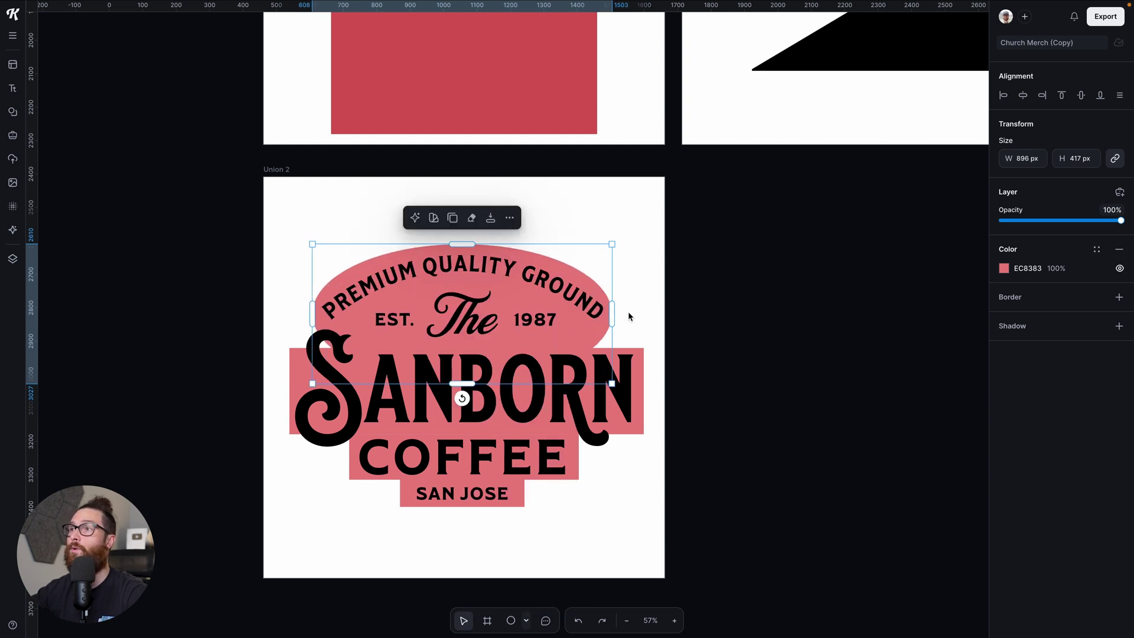
{"action": "left_click_drag", "start_coordinate": [615, 317], "coordinate": [624, 318]}
{"action": "mouse_move", "coordinate": [465, 243]}
{"action": "left_mouse_down"}
{"action": "mouse_move", "coordinate": [465, 216]}
{"action": "mouse_move", "coordinate": [464, 249]}
{"action": "left_mouse_up"}
{"action": "left_click_drag", "start_coordinate": [313, 319], "coordinate": [306, 319]}
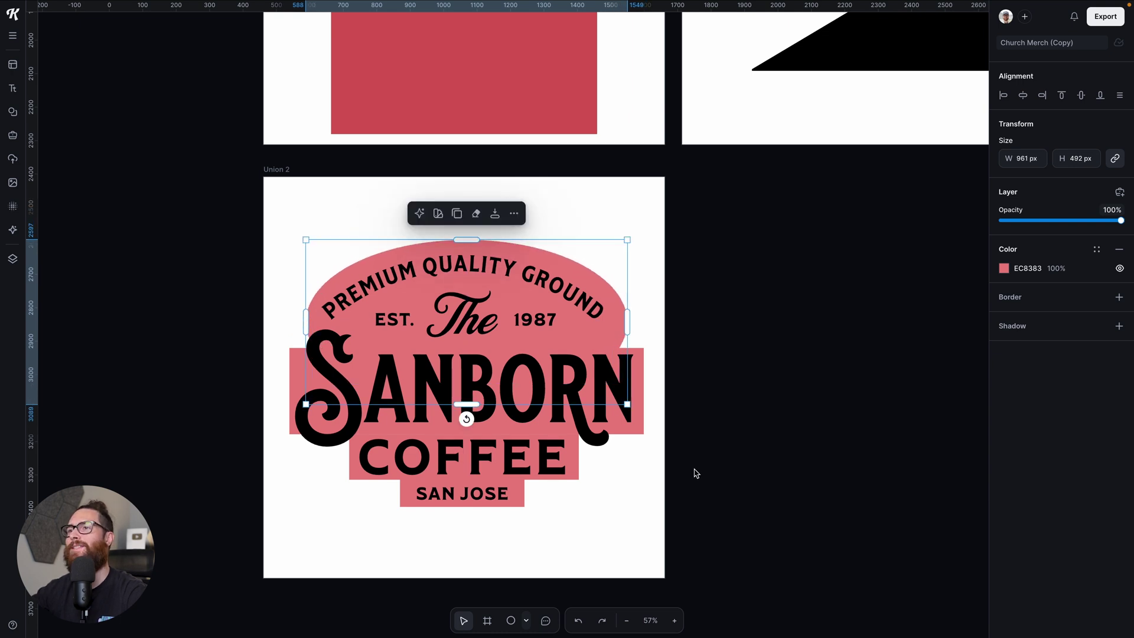
{"action": "left_click", "coordinate": [671, 491]}
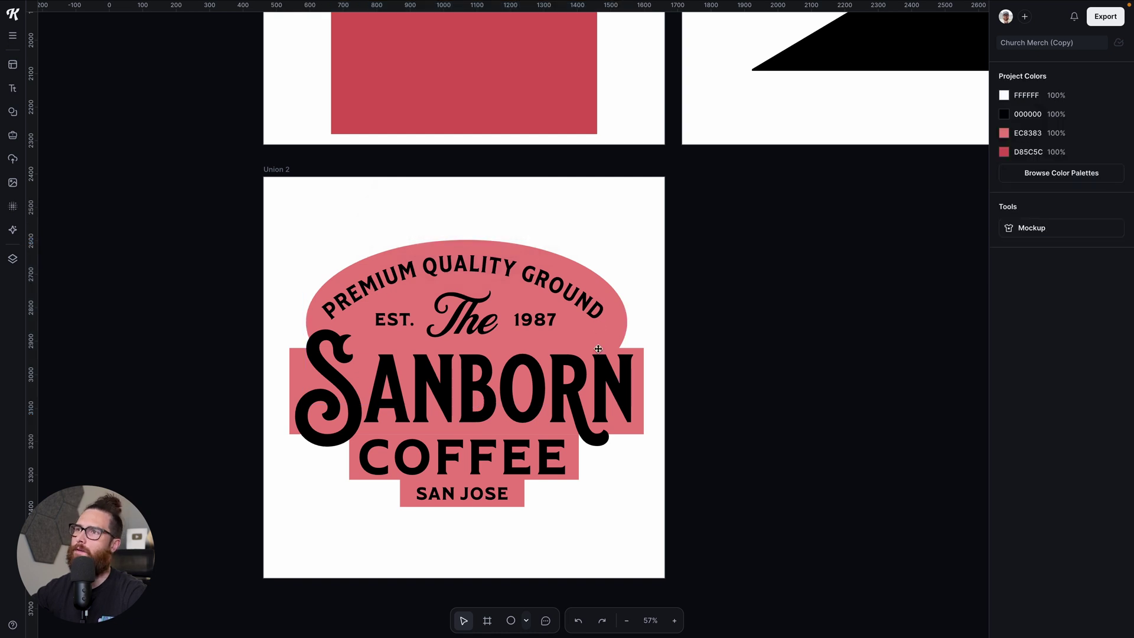
{"action": "left_click", "coordinate": [511, 620]}
Draw an ellipse over the S, fill it pink EC8383 and send it to back
{"action": "left_click_drag", "start_coordinate": [283, 331], "coordinate": [381, 482]}
{"action": "left_click_drag", "start_coordinate": [370, 437], "coordinate": [360, 427]}
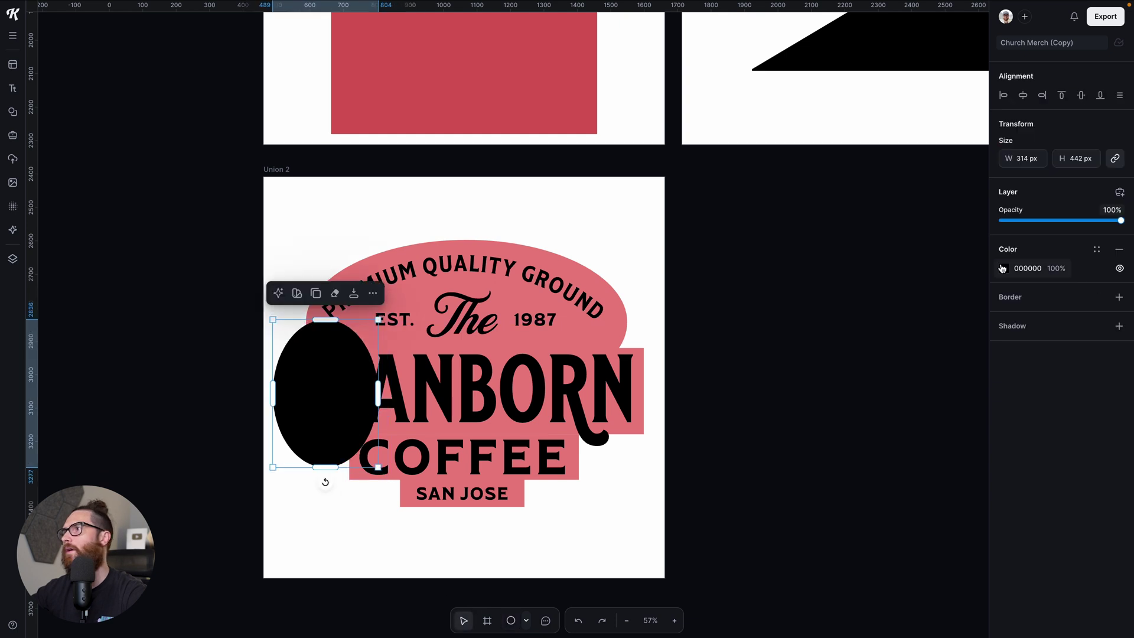
{"action": "left_click", "coordinate": [1005, 268]}
{"action": "left_click", "coordinate": [874, 527]}
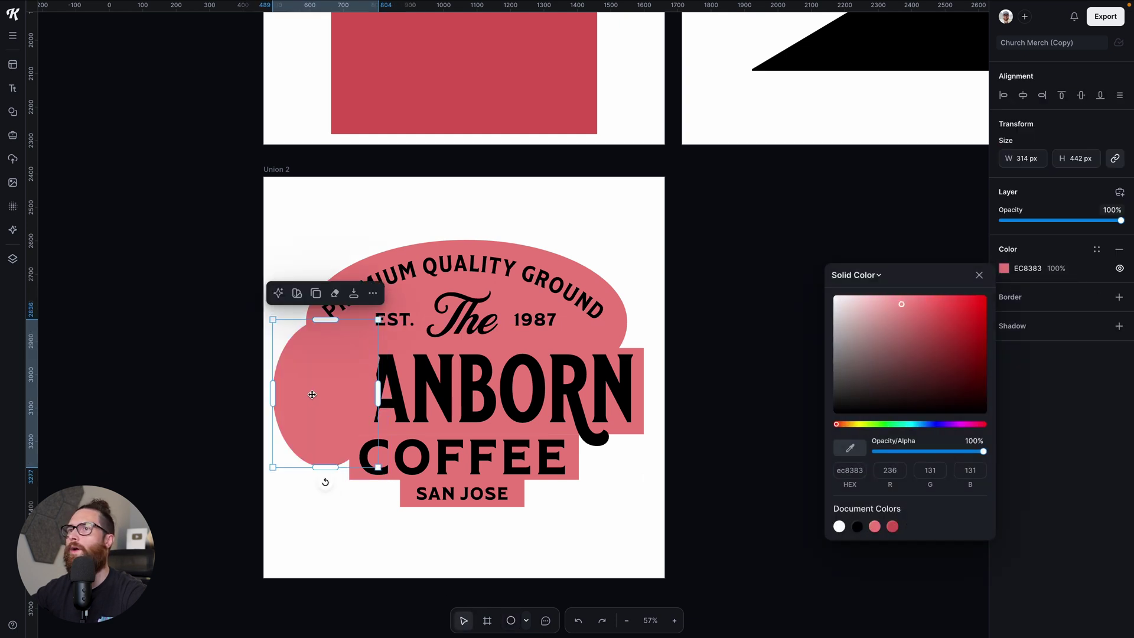
{"action": "right_click", "coordinate": [339, 398]}
{"action": "left_click", "coordinate": [378, 627]}
{"action": "left_click", "coordinate": [338, 502]}
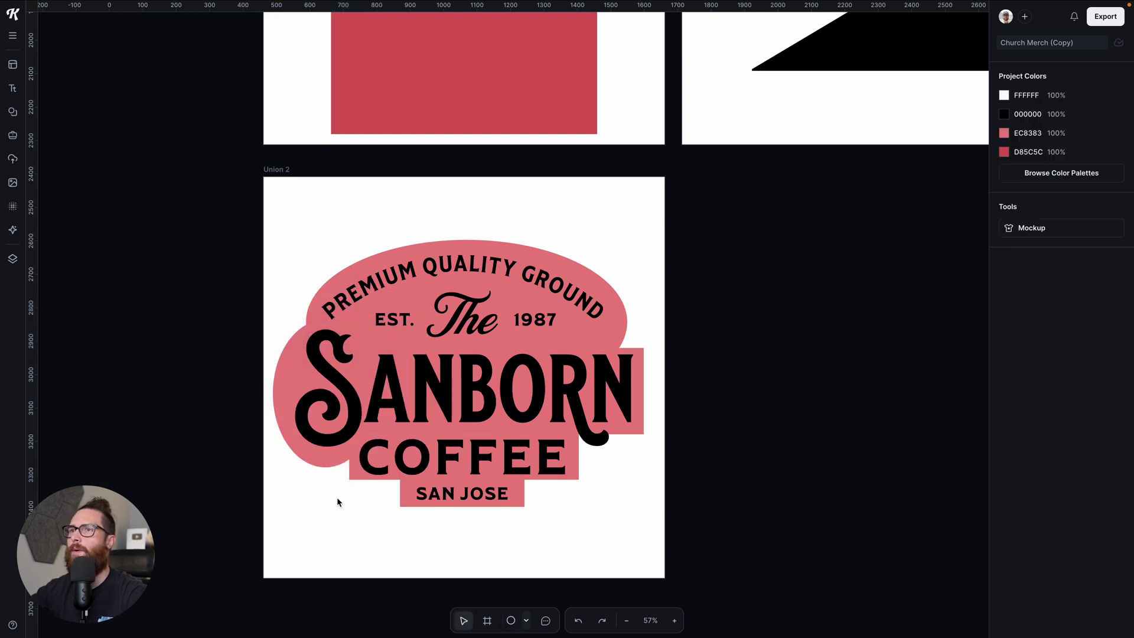
Duplicate the pink ellipse behind RN and tilt it about 10° clockwise
{"action": "left_click", "coordinate": [322, 460]}
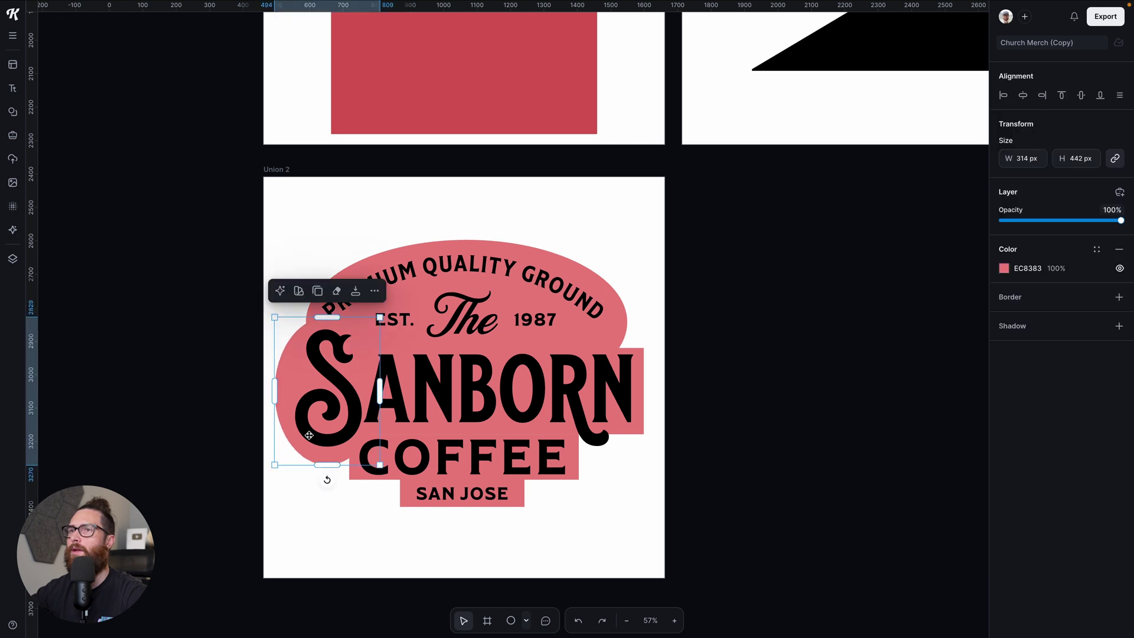
{"action": "left_click", "coordinate": [288, 378]}
{"action": "left_click", "coordinate": [287, 378]}
{"action": "left_click_drag", "start_coordinate": [287, 377], "coordinate": [537, 393]}
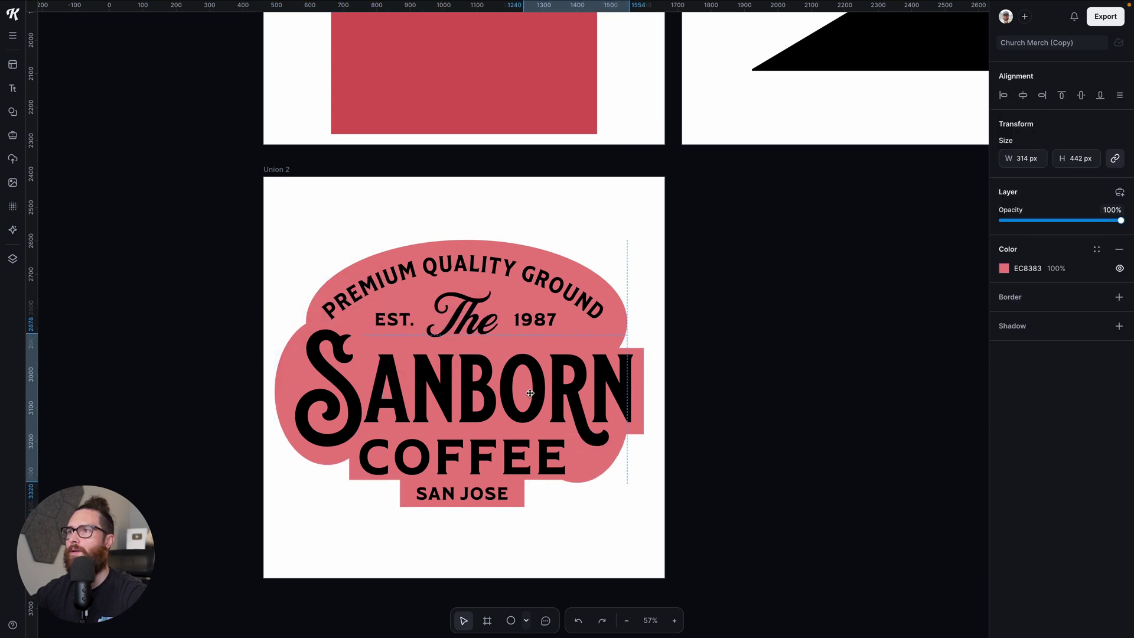
{"action": "left_click_drag", "start_coordinate": [578, 497], "coordinate": [620, 512]}
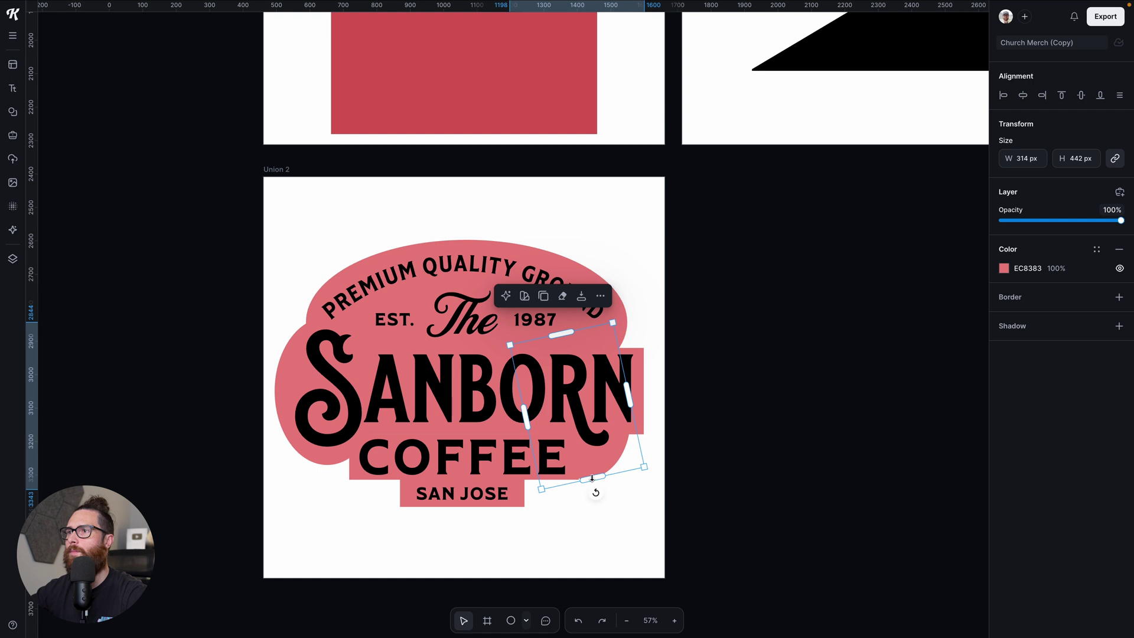
{"action": "left_click_drag", "start_coordinate": [592, 479], "coordinate": [591, 470]}
{"action": "left_click", "coordinate": [626, 502]}
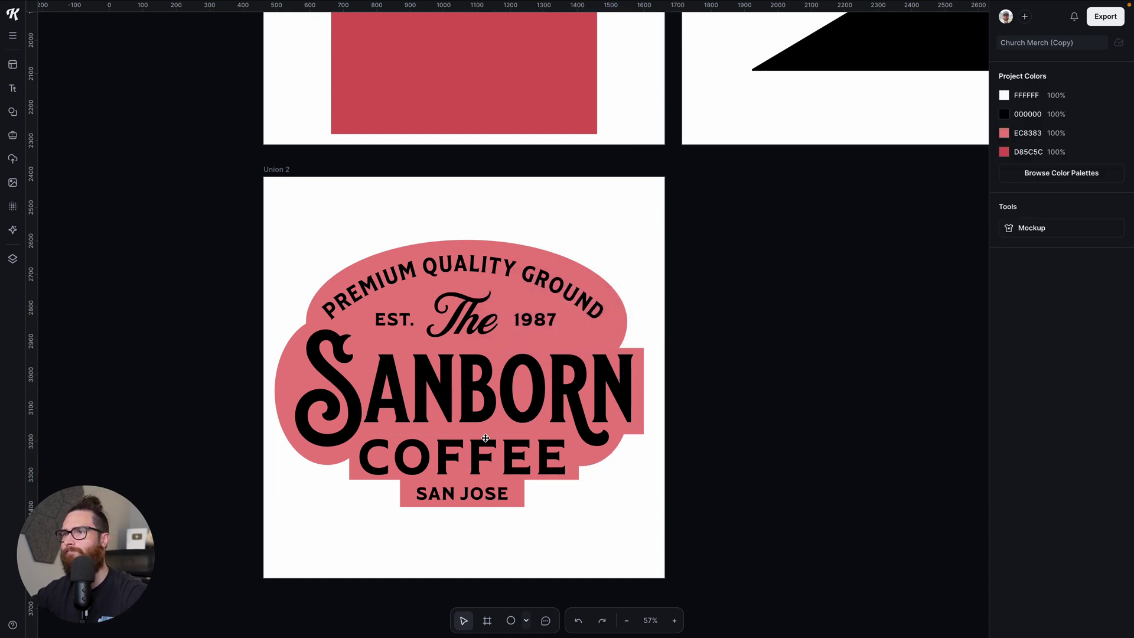
{"action": "scroll", "coordinate": [505, 446], "scroll_direction": "up", "scroll_amount": 5}
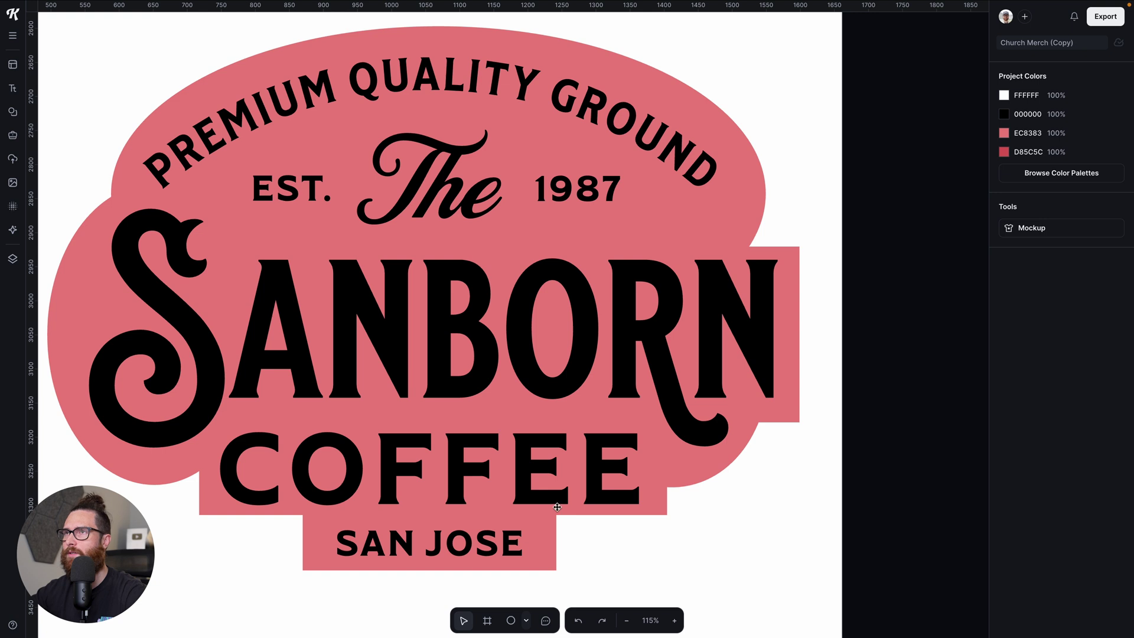
Select just the SAN JOSE and COFFEE boxes together so Shape builder appears
{"action": "scroll", "coordinate": [560, 543], "scroll_direction": "down", "scroll_amount": 5}
{"action": "scroll", "coordinate": [589, 494], "scroll_direction": "up", "scroll_amount": 3}
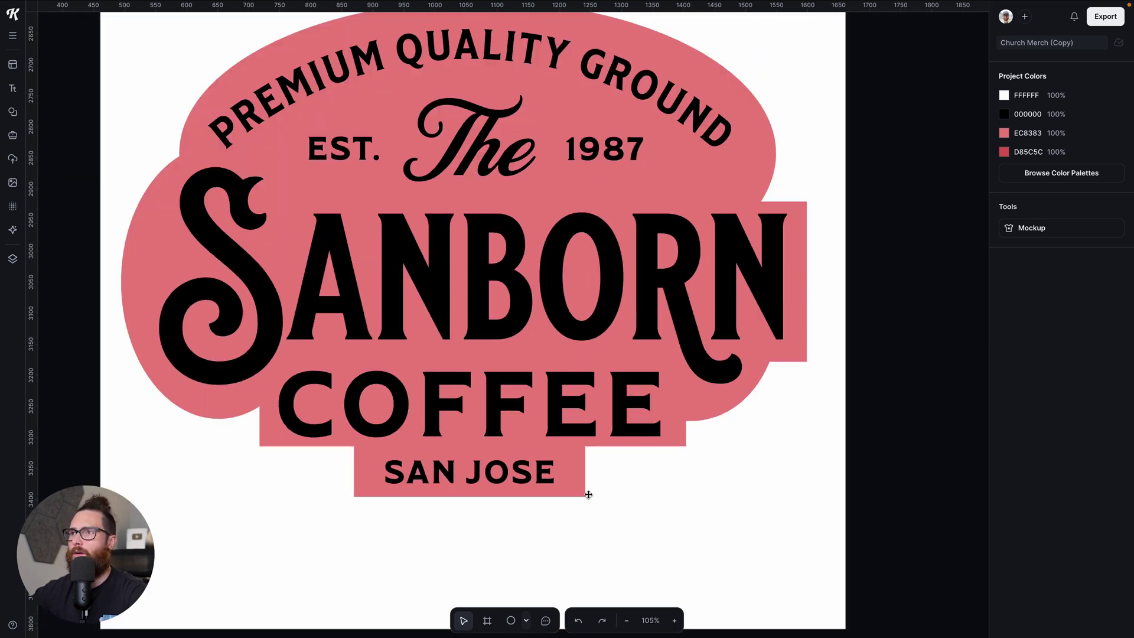
{"action": "left_click", "coordinate": [584, 498]}
{"action": "left_click", "coordinate": [681, 445], "text": "shift"}
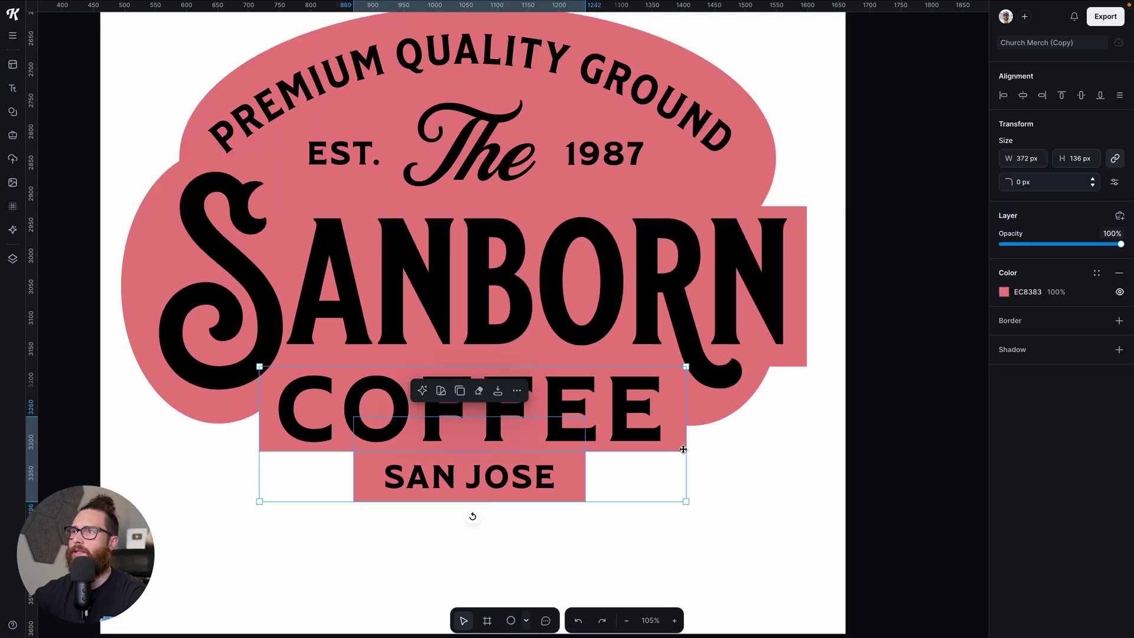
{"action": "left_click", "coordinate": [789, 363], "text": "shift"}
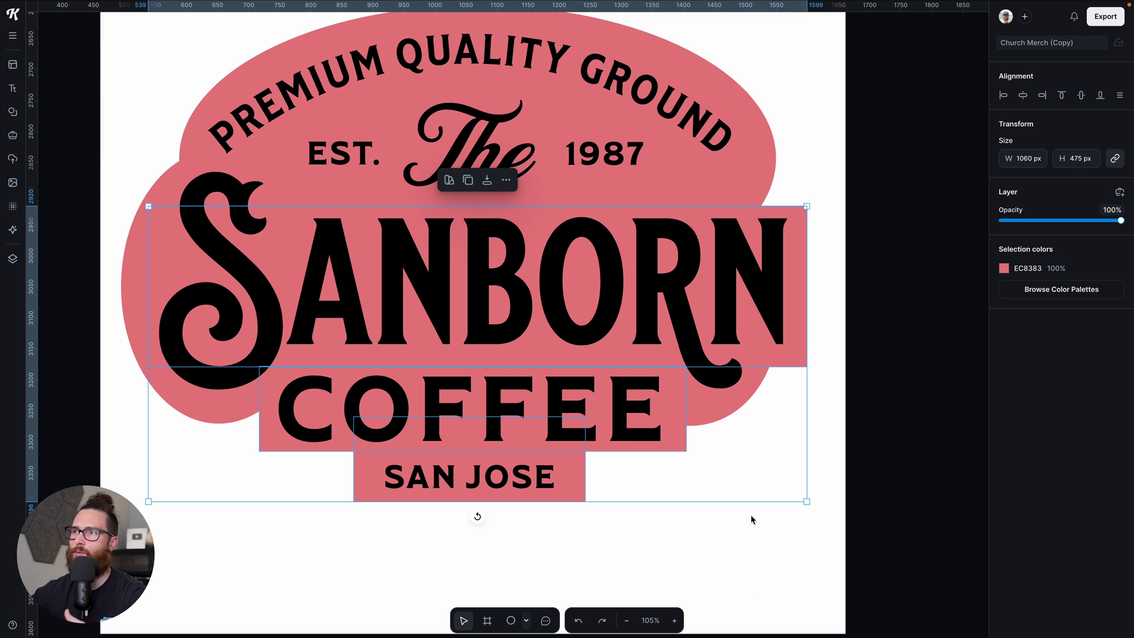
{"action": "scroll", "coordinate": [751, 519], "scroll_direction": "down", "scroll_amount": 1}
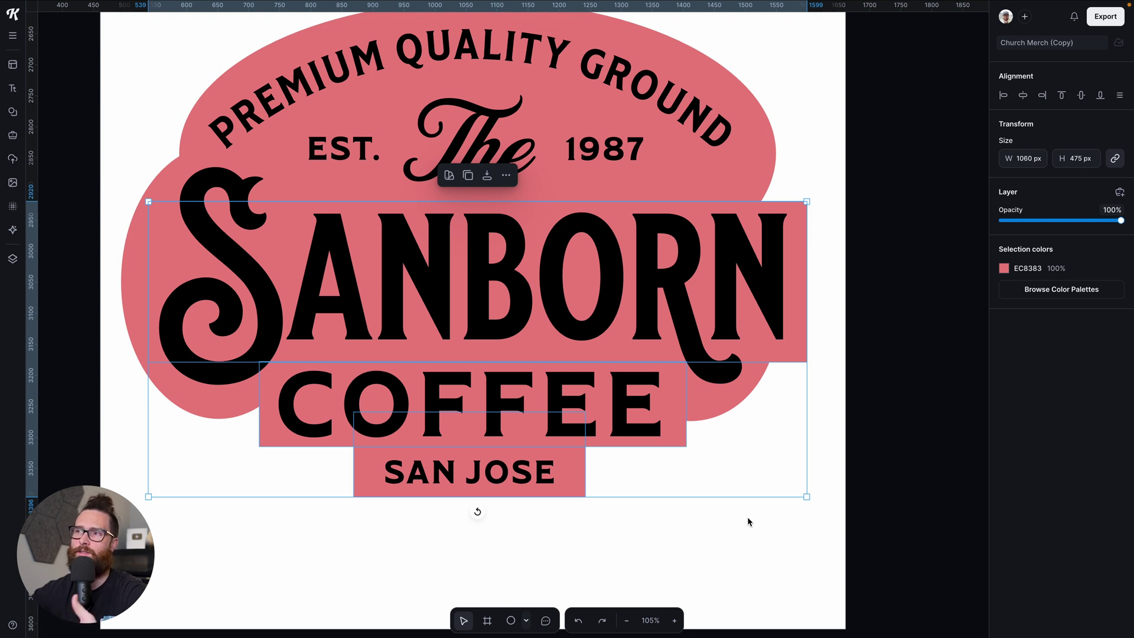
{"action": "left_click", "coordinate": [746, 523]}
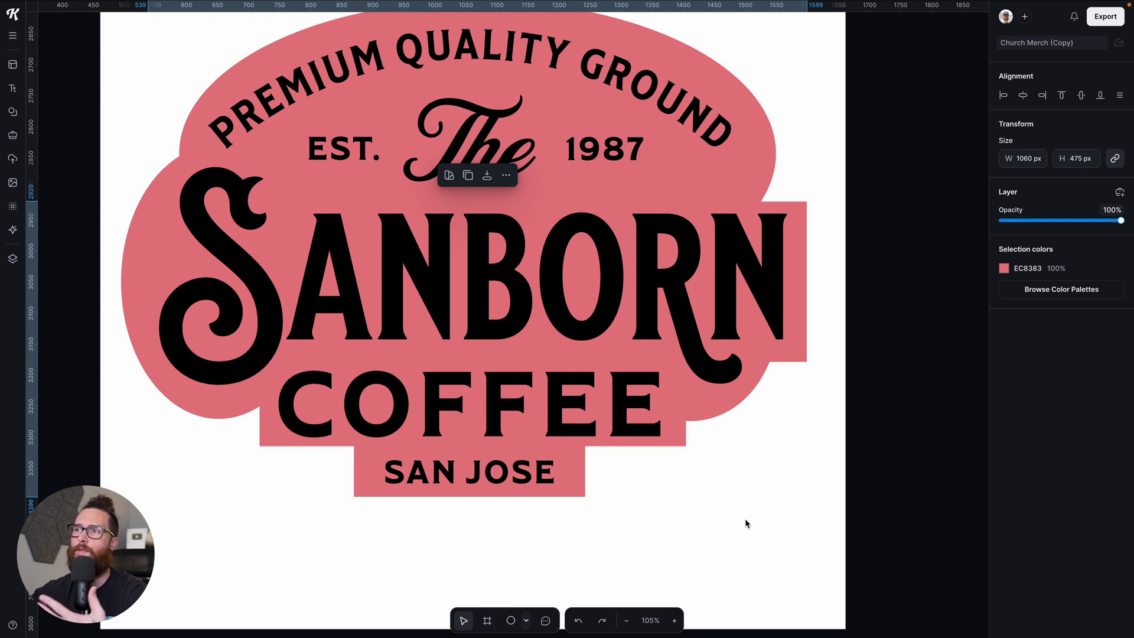
{"action": "left_click", "coordinate": [572, 495]}
{"action": "left_click", "coordinate": [676, 439], "text": "shift"}
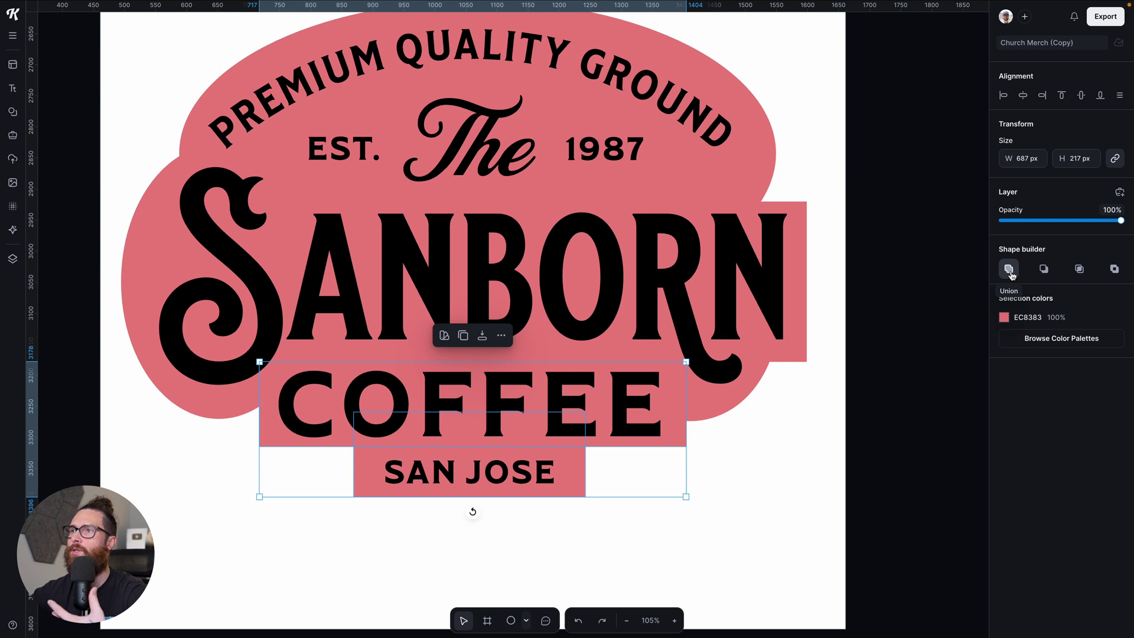
Union the COFFEE and SAN JOSE boxes into one shape
{"action": "left_click", "coordinate": [1010, 270]}
{"action": "scroll", "coordinate": [713, 558], "scroll_direction": "up", "scroll_amount": 1}
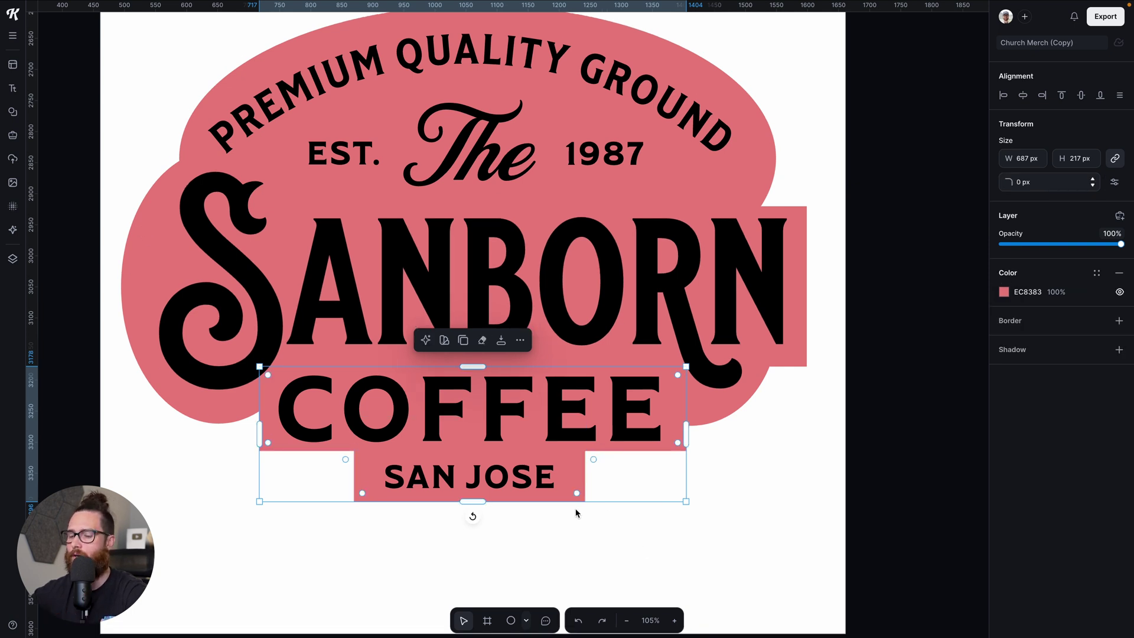
{"action": "scroll", "coordinate": [574, 506], "scroll_direction": "up", "scroll_amount": 2}
{"action": "scroll", "coordinate": [574, 505], "scroll_direction": "up", "scroll_amount": 2}
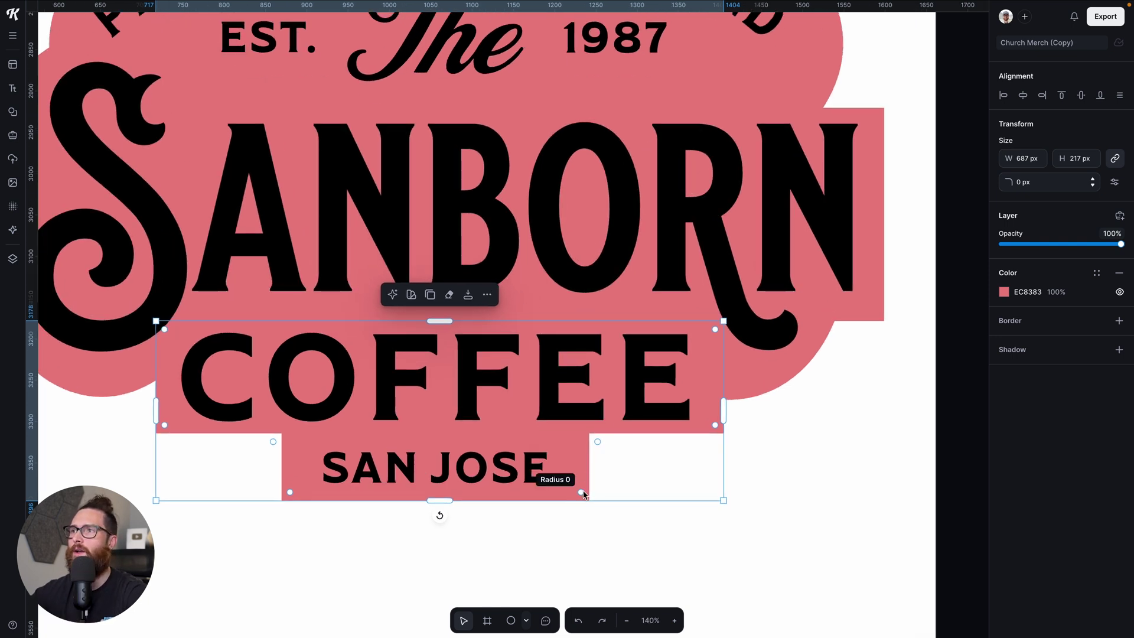
Round the merged shape's outer corners to 33 px and inner corners to about 41 px
{"action": "left_click_drag", "start_coordinate": [582, 493], "coordinate": [566, 475]}
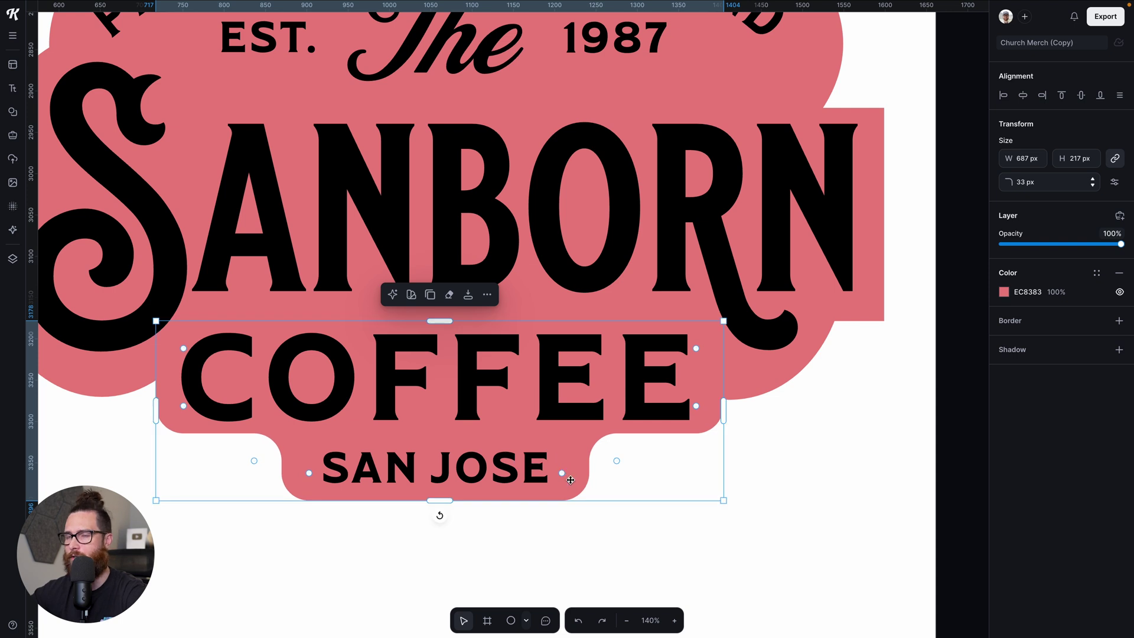
{"action": "scroll", "coordinate": [571, 480], "scroll_direction": "down", "scroll_amount": 2}
{"action": "scroll", "coordinate": [571, 480], "scroll_direction": "down", "scroll_amount": 2}
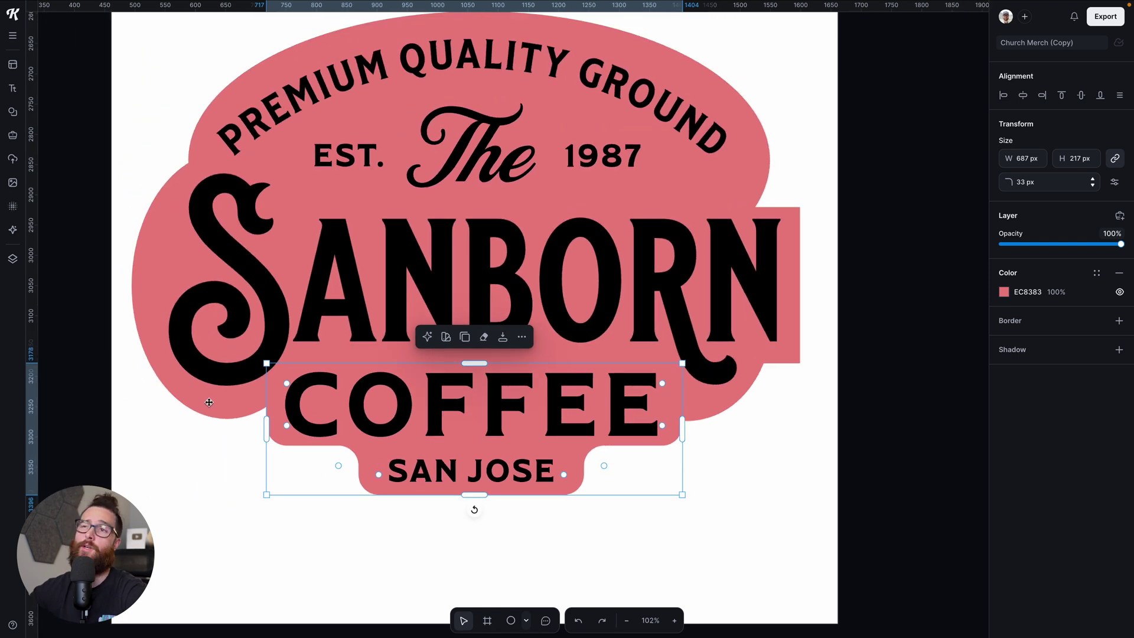
{"action": "left_click_drag", "start_coordinate": [383, 472], "coordinate": [385, 470]}
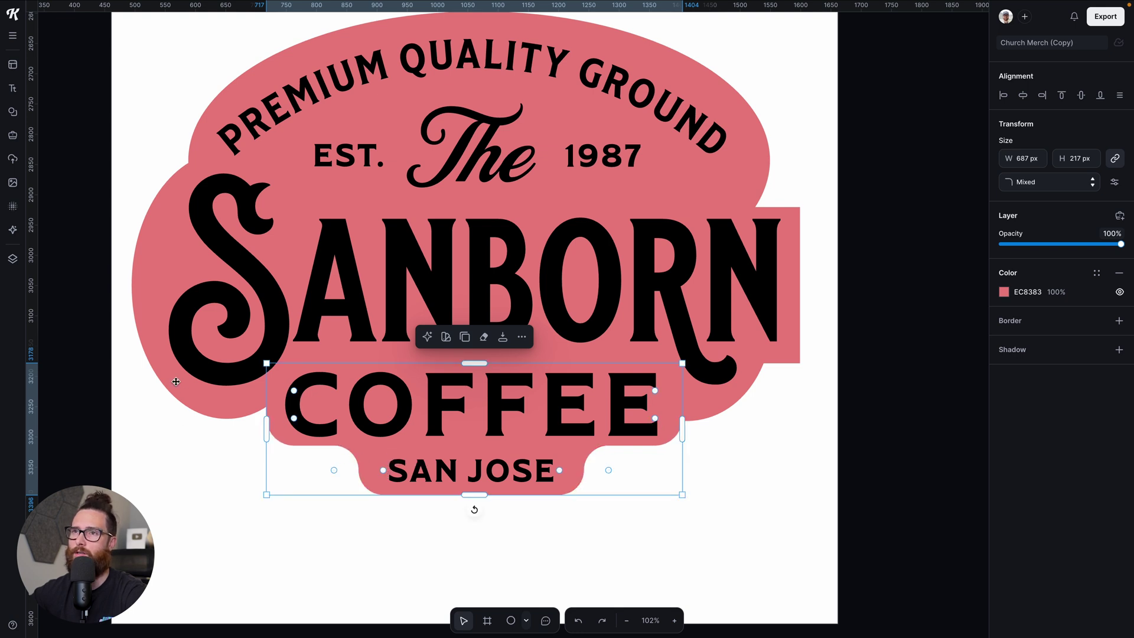
{"action": "left_click", "coordinate": [212, 494]}
Union the pink rectangle behind SANBORN with the lower pink shape
{"action": "scroll", "coordinate": [508, 508], "scroll_direction": "up", "scroll_amount": 1}
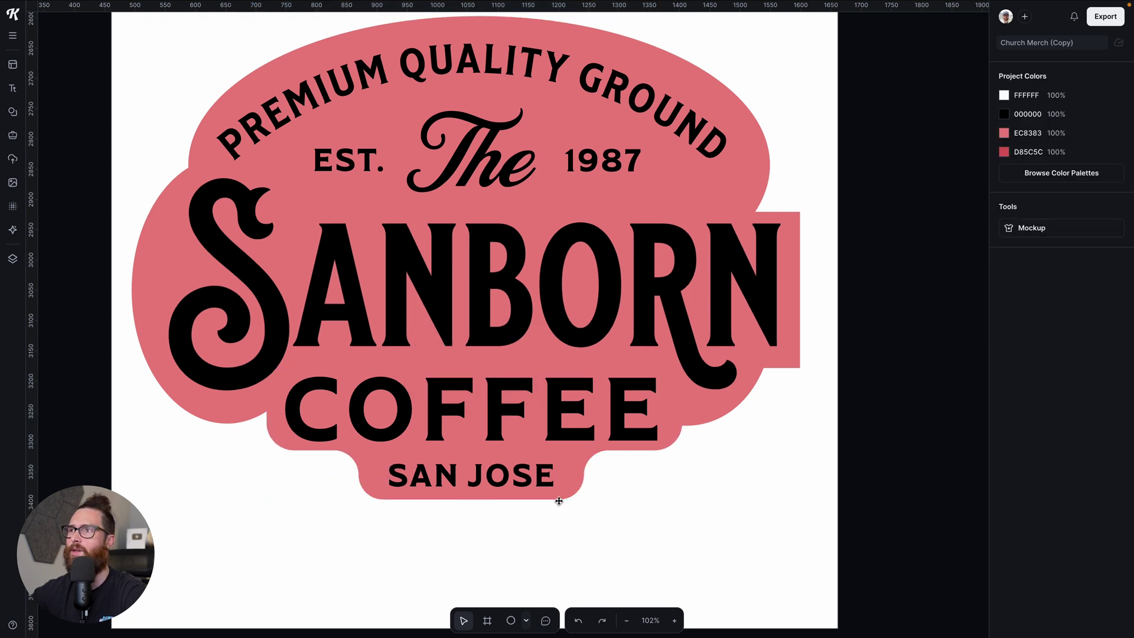
{"action": "scroll", "coordinate": [645, 466], "scroll_direction": "up", "scroll_amount": 3}
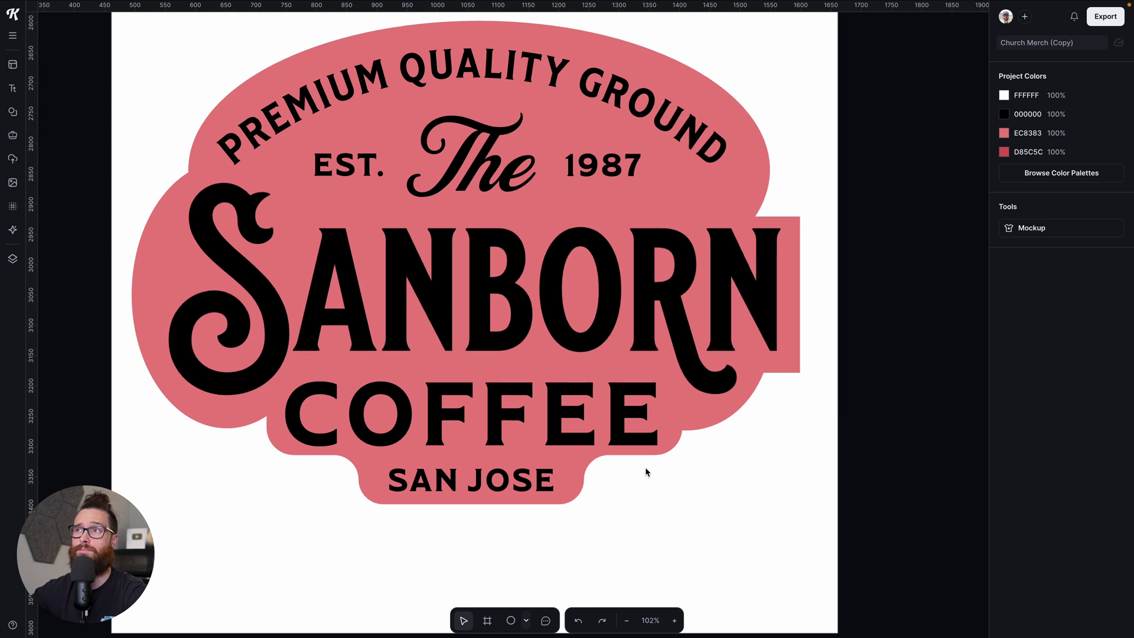
{"action": "left_click", "coordinate": [790, 363]}
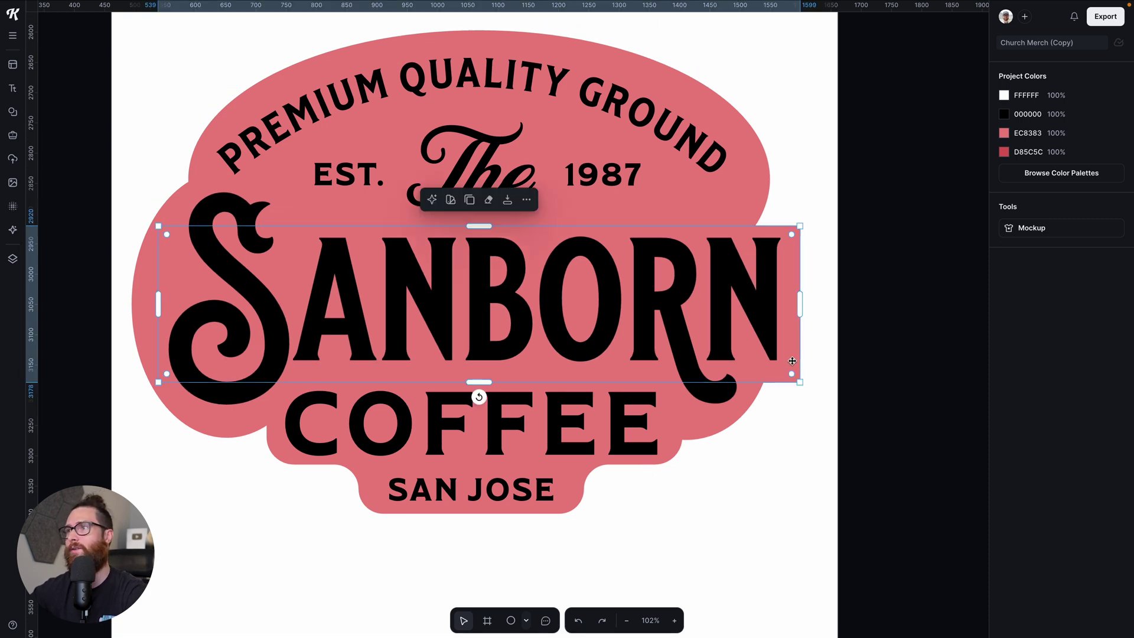
{"action": "left_click", "coordinate": [745, 405]}
{"action": "left_click", "coordinate": [798, 319]}
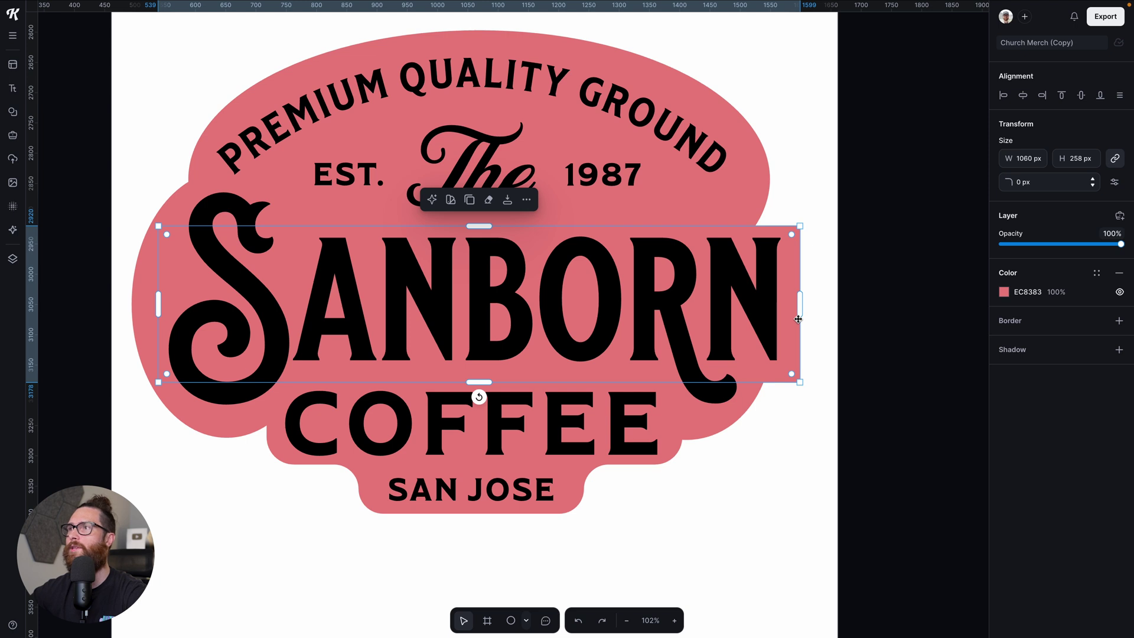
{"action": "left_click", "coordinate": [588, 472], "text": "shift"}
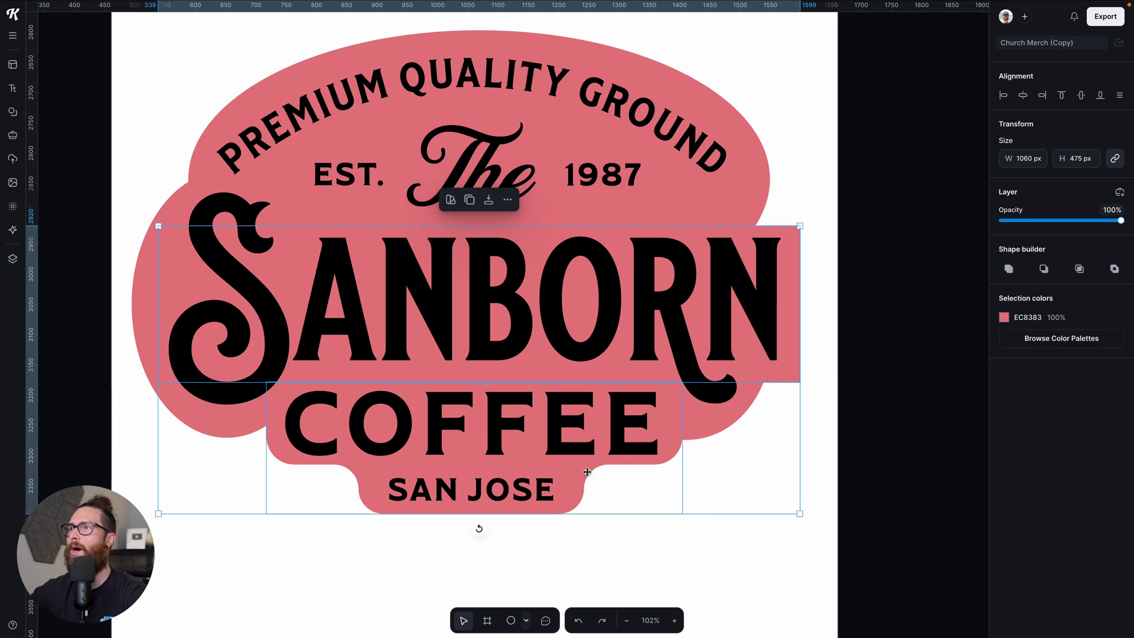
{"action": "left_click", "coordinate": [1009, 270]}
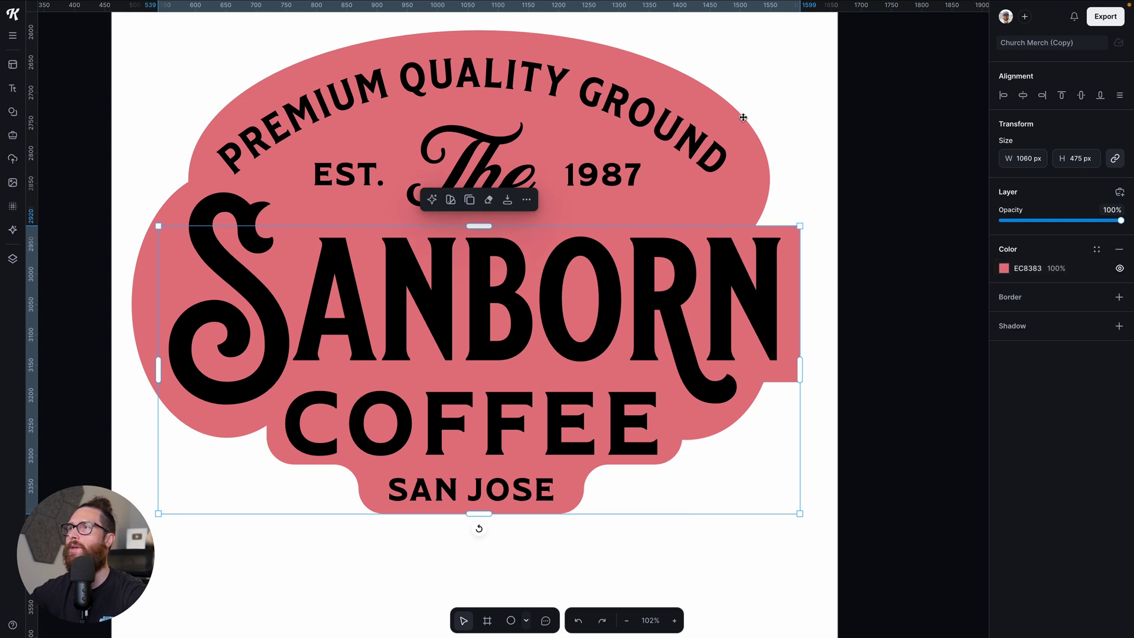
Union the top and left pink shapes into the badge, leaving one 1104 × 799 px shape
{"action": "left_click", "coordinate": [731, 116], "text": "shift"}
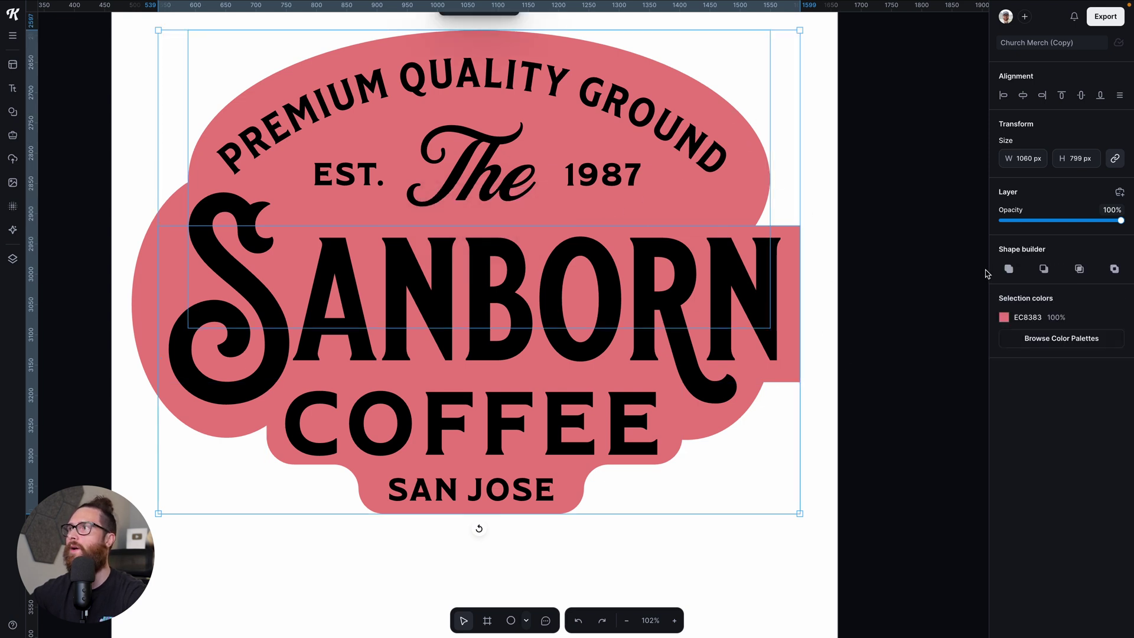
{"action": "left_click", "coordinate": [1008, 269]}
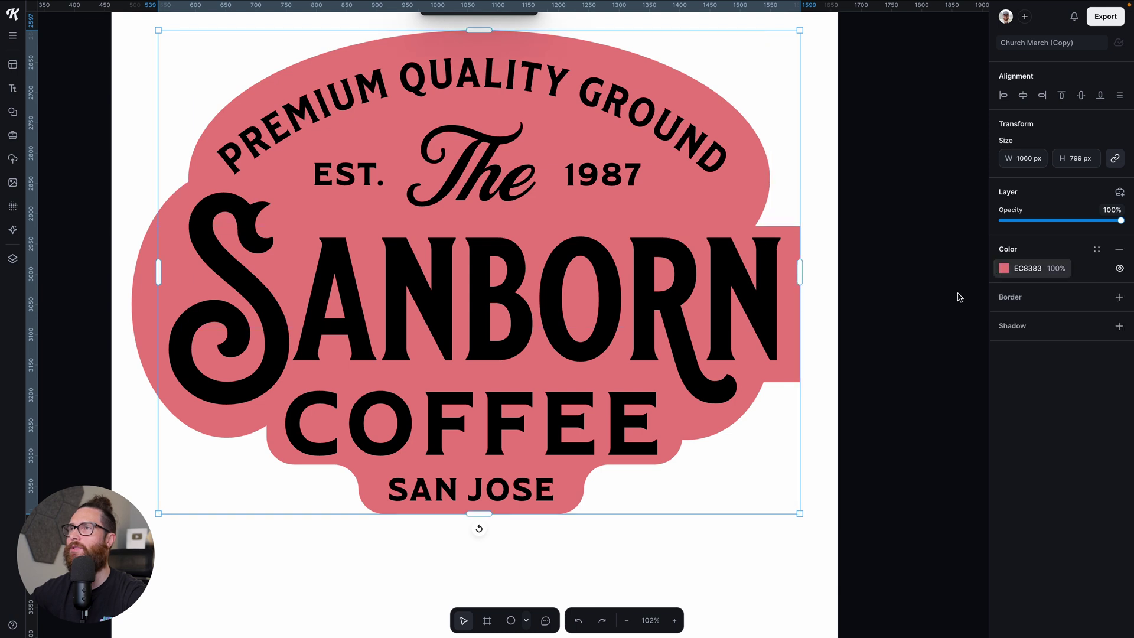
{"action": "left_click", "coordinate": [145, 306], "text": "shift"}
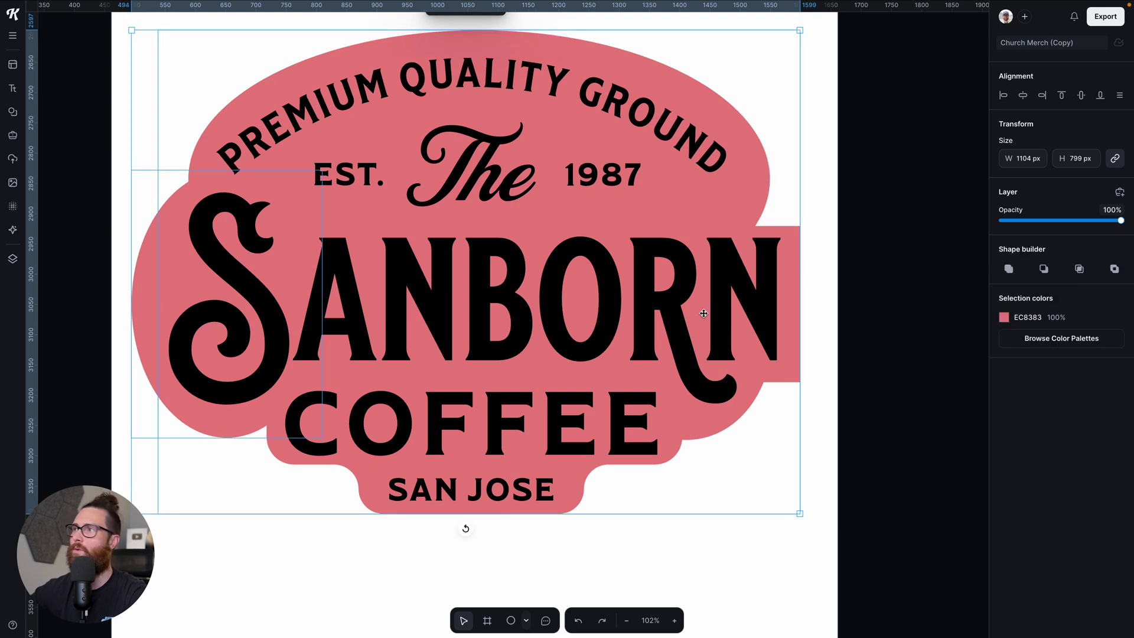
{"action": "left_click", "coordinate": [1008, 270]}
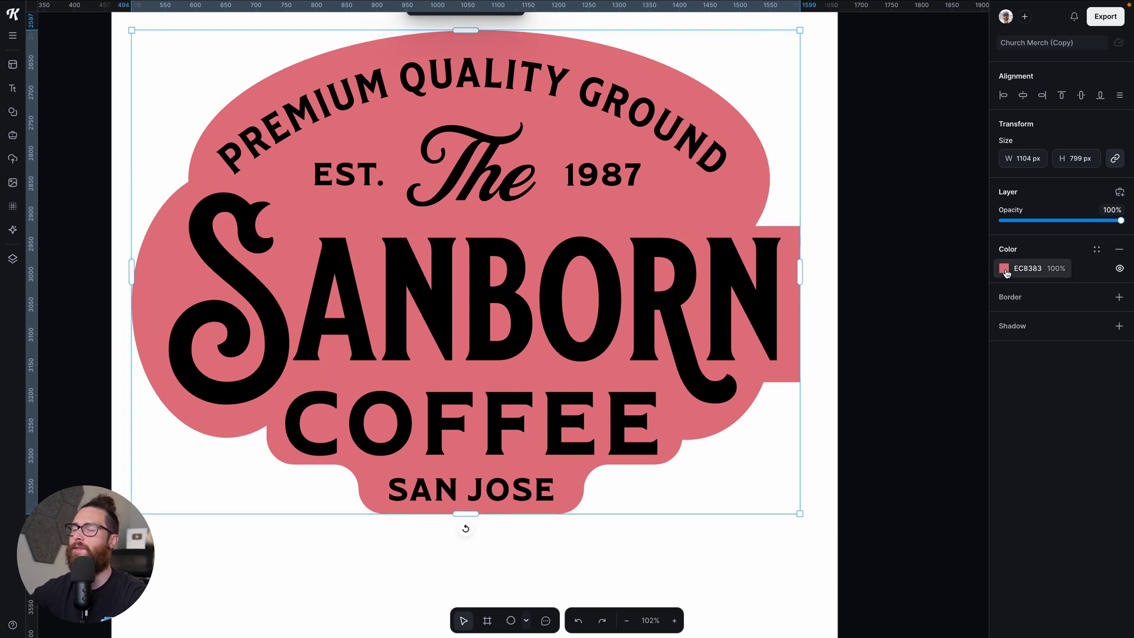
{"action": "key", "text": "ctrl+z"}
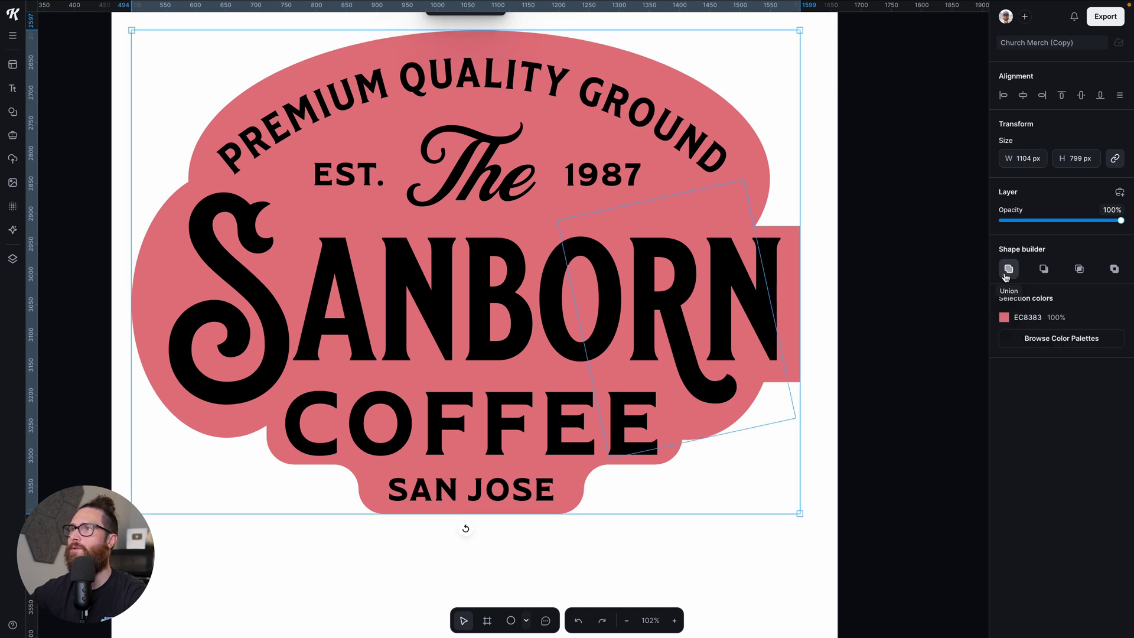
{"action": "left_click", "coordinate": [1008, 269]}
{"action": "mouse_move", "coordinate": [801, 274]}
{"action": "left_mouse_down"}
{"action": "mouse_move", "coordinate": [838, 273]}
{"action": "mouse_move", "coordinate": [802, 277]}
{"action": "left_mouse_up"}
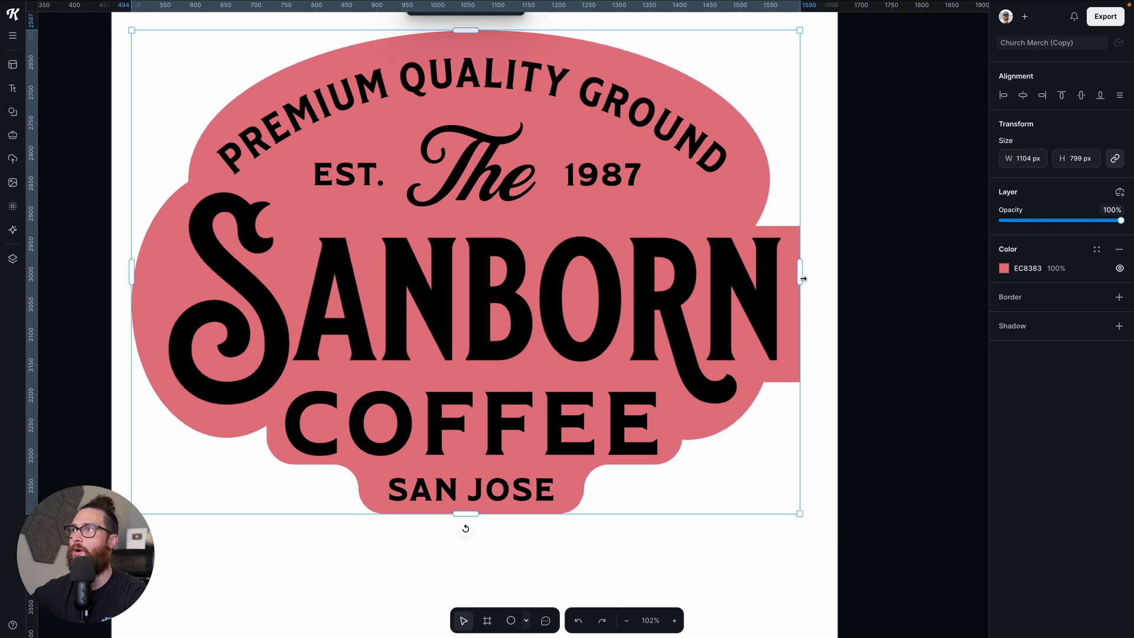
{"action": "key", "text": "shift+1"}
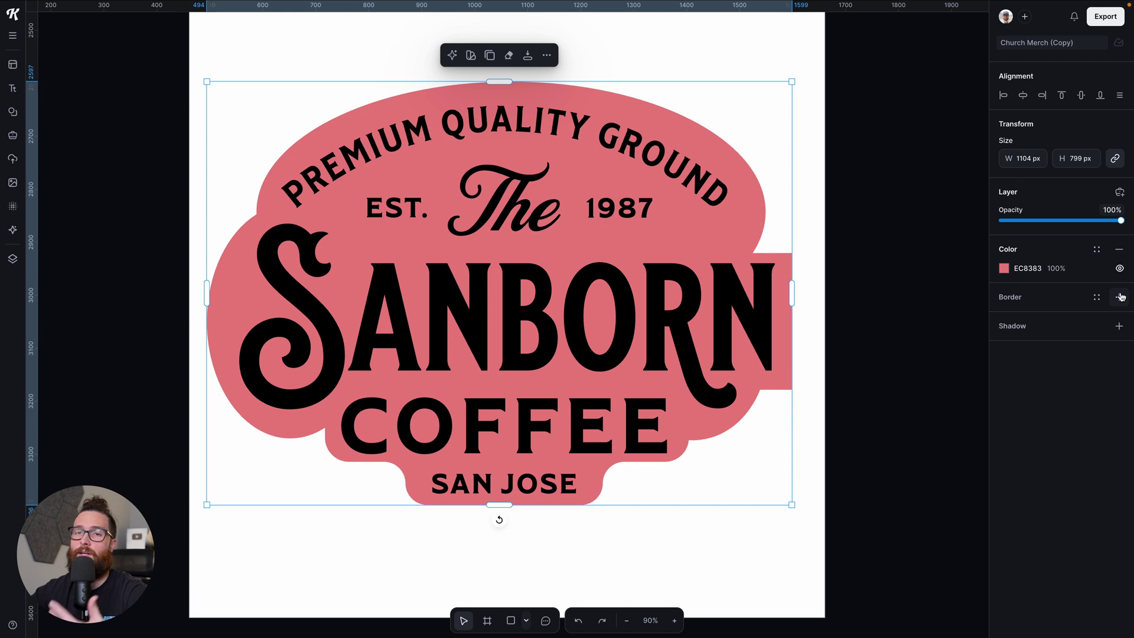
Add an 11.70 black border and a pink EC8383 shadow with blur 19, offset 8
{"action": "left_click", "coordinate": [1120, 297]}
{"action": "left_click_drag", "start_coordinate": [1002, 347], "coordinate": [1016, 347]}
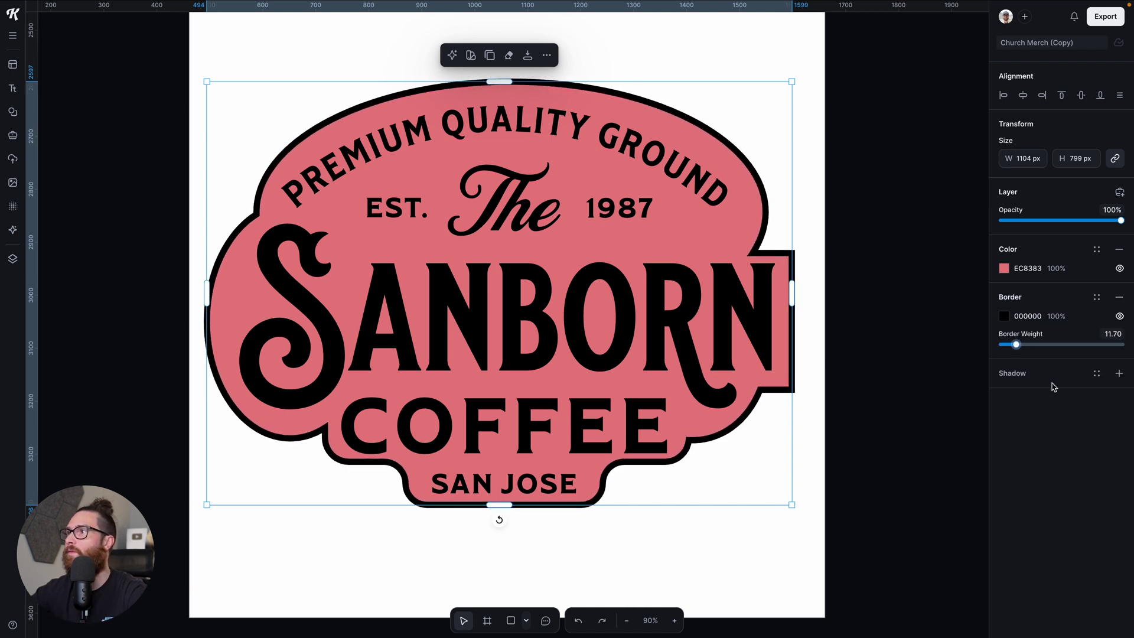
{"action": "left_click", "coordinate": [1120, 374]}
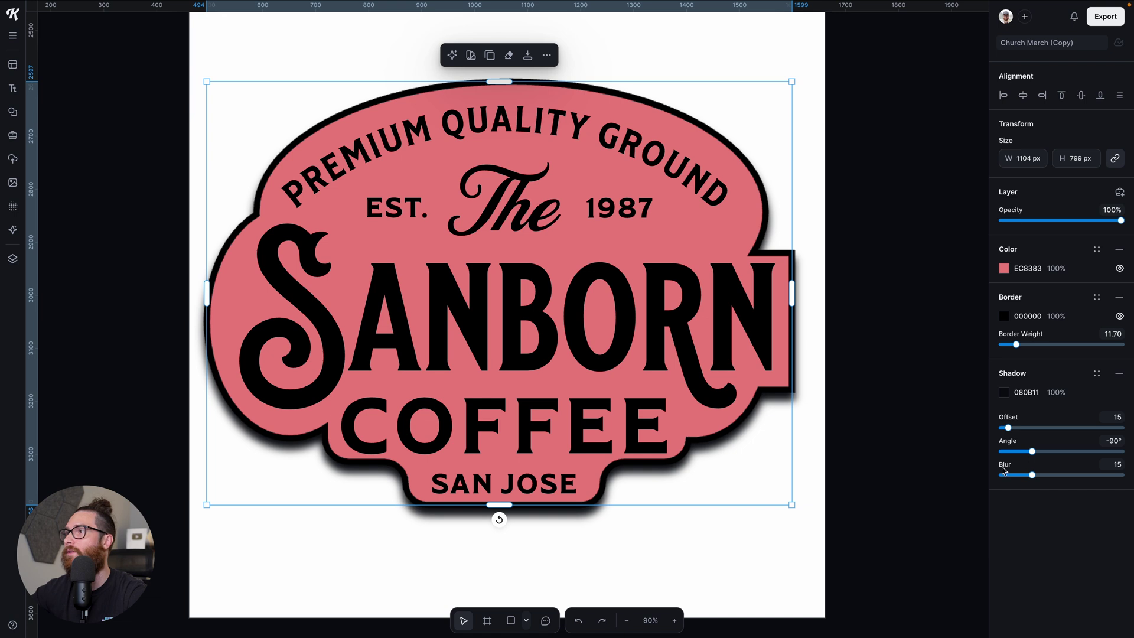
{"action": "left_click", "coordinate": [1004, 393]}
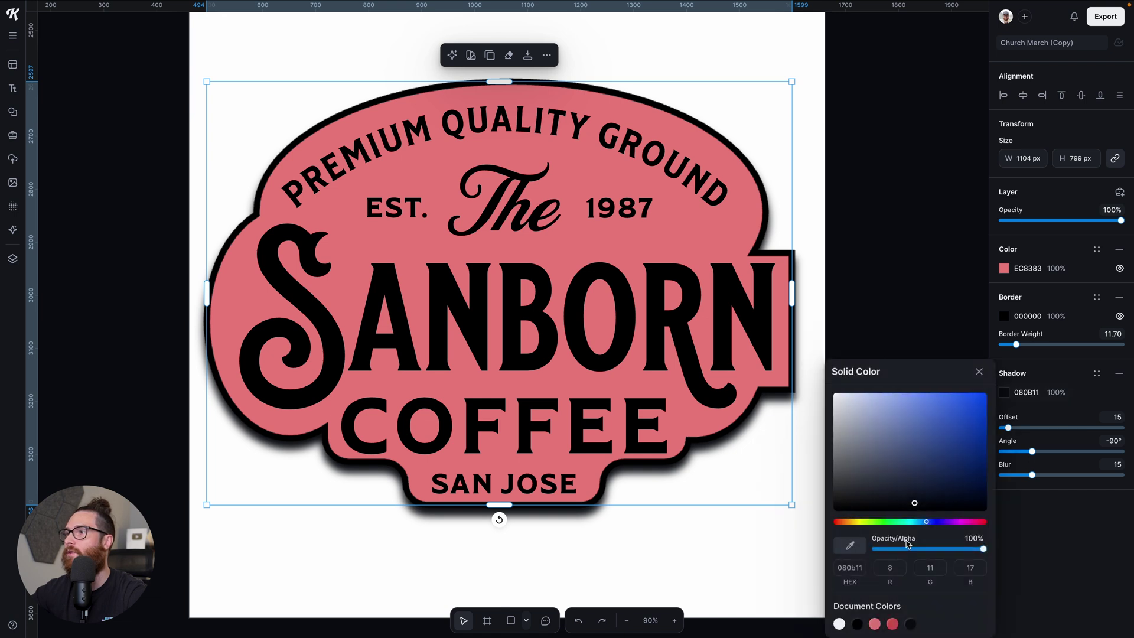
{"action": "left_click", "coordinate": [875, 624]}
{"action": "mouse_move", "coordinate": [1032, 475]}
{"action": "left_mouse_down"}
{"action": "mouse_move", "coordinate": [1050, 476]}
{"action": "mouse_move", "coordinate": [1040, 475]}
{"action": "left_mouse_up"}
{"action": "mouse_move", "coordinate": [1008, 428]}
{"action": "left_mouse_down"}
{"action": "mouse_move", "coordinate": [1028, 428]}
{"action": "mouse_move", "coordinate": [1006, 428]}
{"action": "left_mouse_up"}
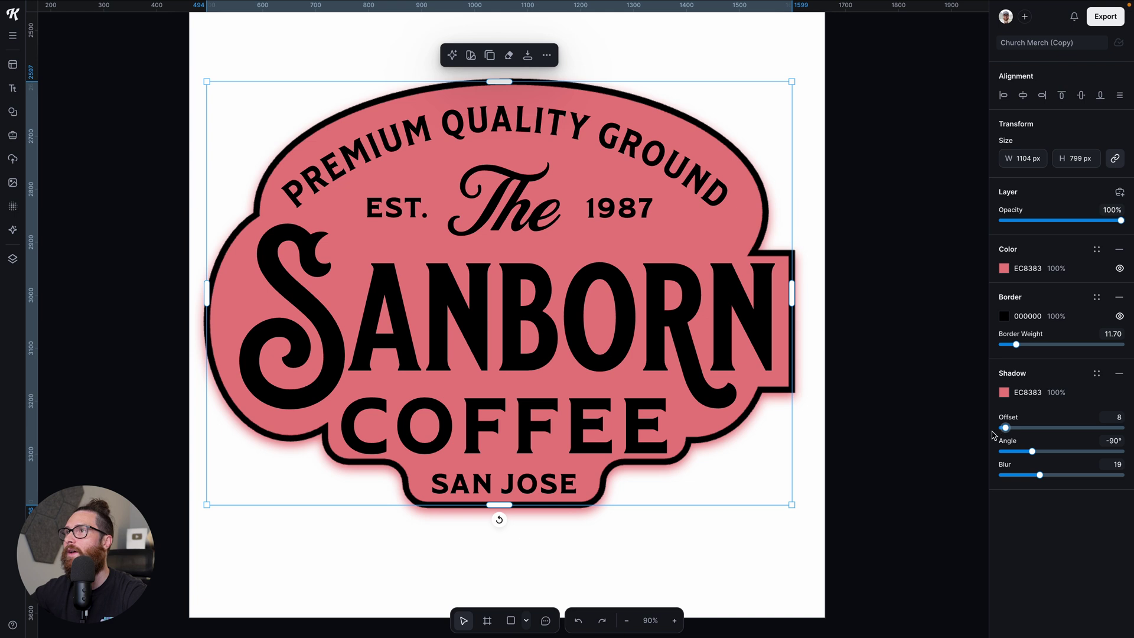
{"action": "left_click", "coordinate": [860, 454]}
{"action": "scroll", "coordinate": [860, 454], "scroll_direction": "down", "scroll_amount": 3}
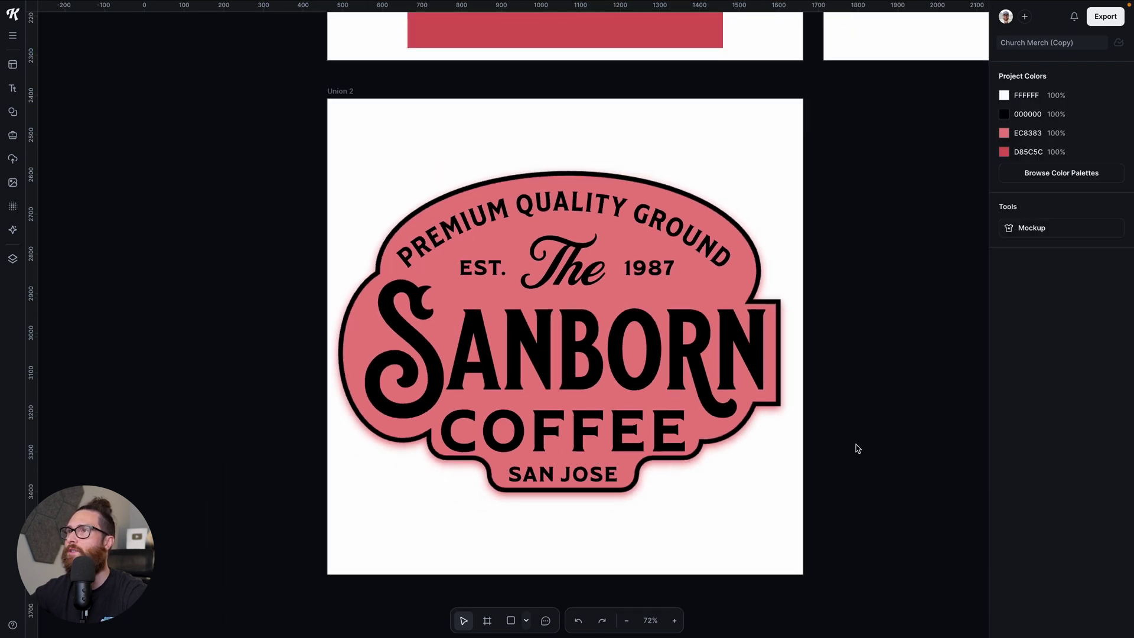
{"action": "scroll", "coordinate": [857, 450], "scroll_direction": "down", "scroll_amount": 2}
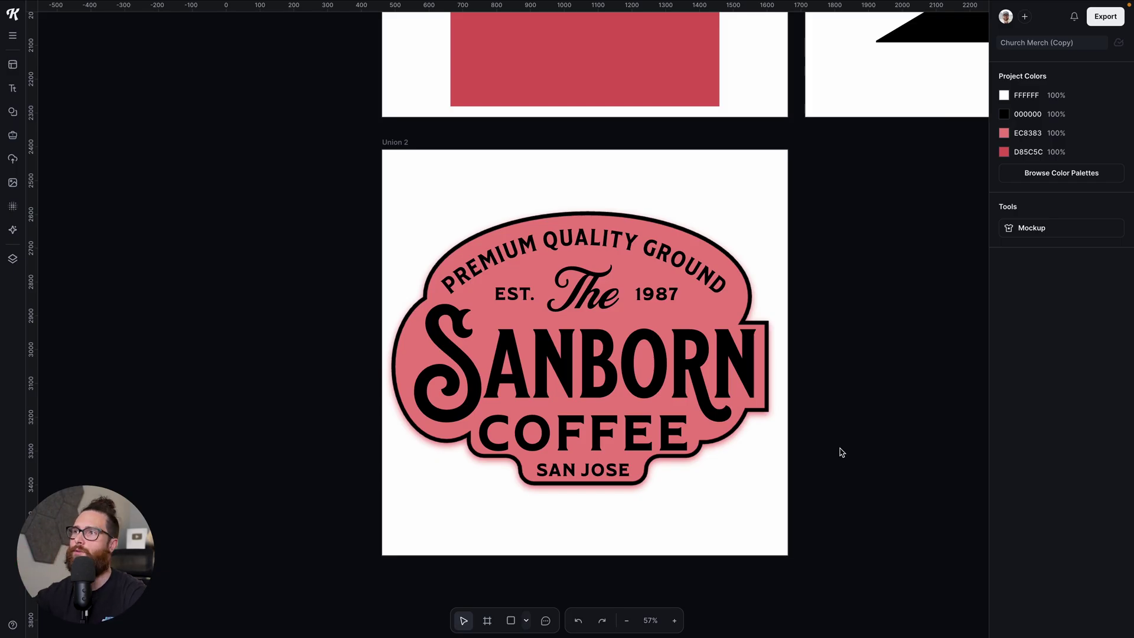
{"action": "scroll", "coordinate": [706, 441], "scroll_direction": "up", "scroll_amount": 3}
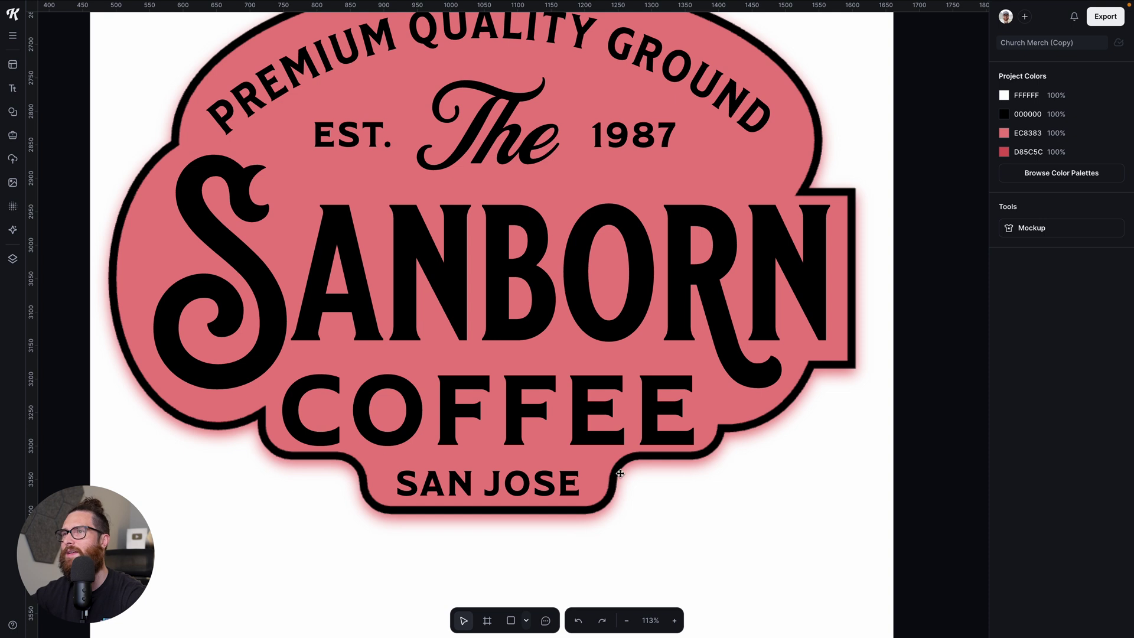
{"action": "scroll", "coordinate": [627, 486], "scroll_direction": "down", "scroll_amount": 1}
{"action": "scroll", "coordinate": [651, 504], "scroll_direction": "down", "scroll_amount": 2}
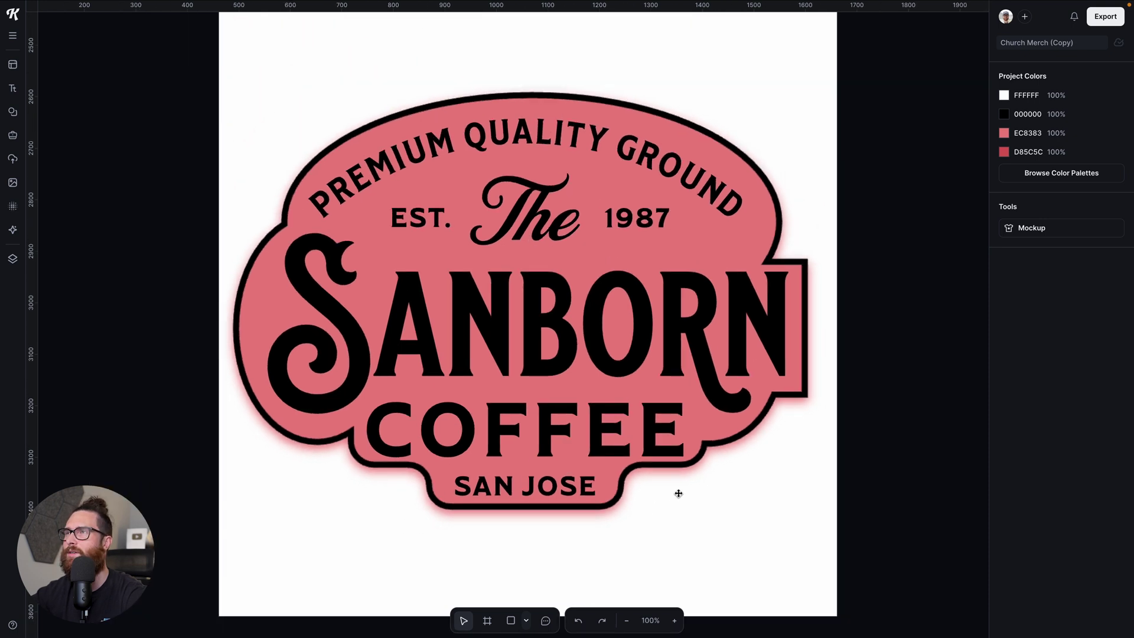
{"action": "scroll", "coordinate": [690, 483], "scroll_direction": "down", "scroll_amount": 1}
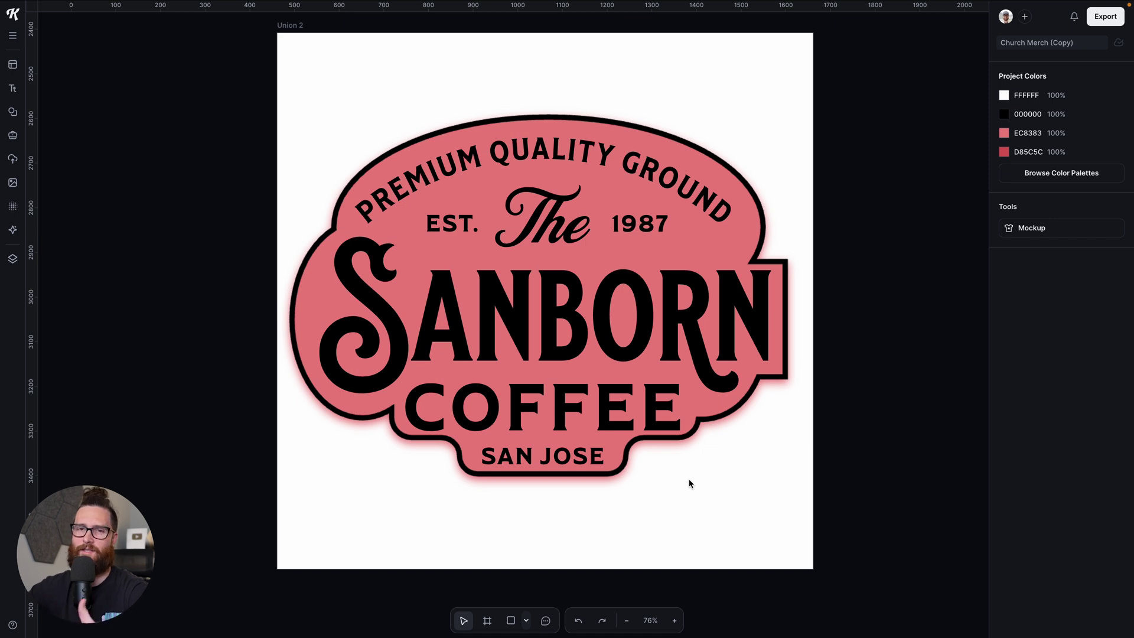
{"action": "scroll", "coordinate": [690, 484], "scroll_direction": "down", "scroll_amount": 2}
{"action": "scroll", "coordinate": [689, 481], "scroll_direction": "right", "scroll_amount": 3}
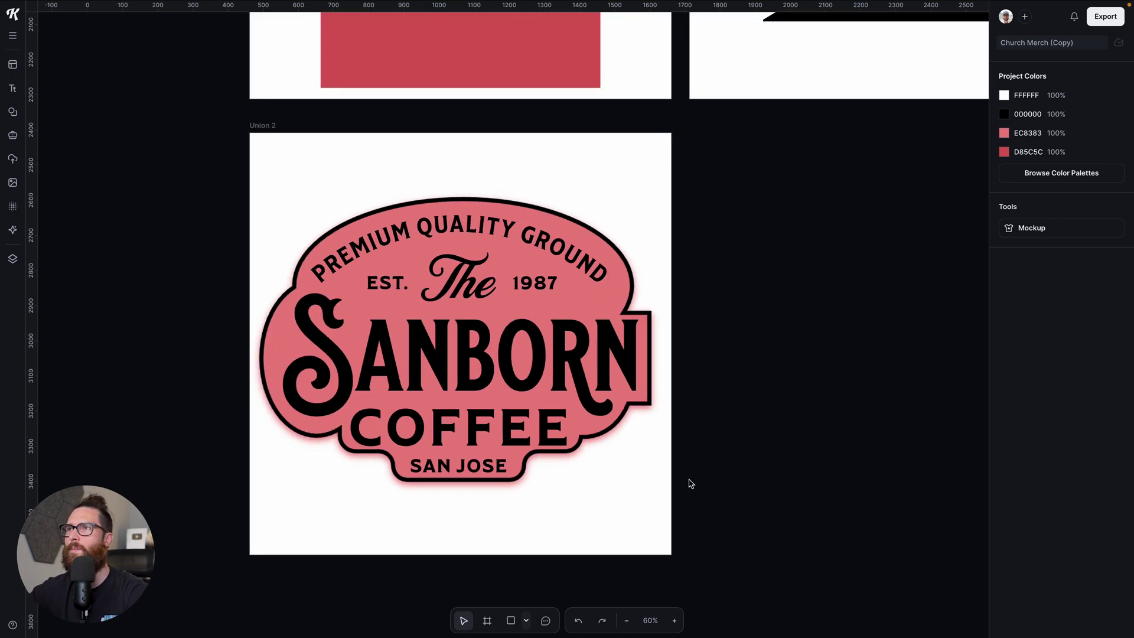
{"action": "scroll", "coordinate": [689, 481], "scroll_direction": "up", "scroll_amount": 1}
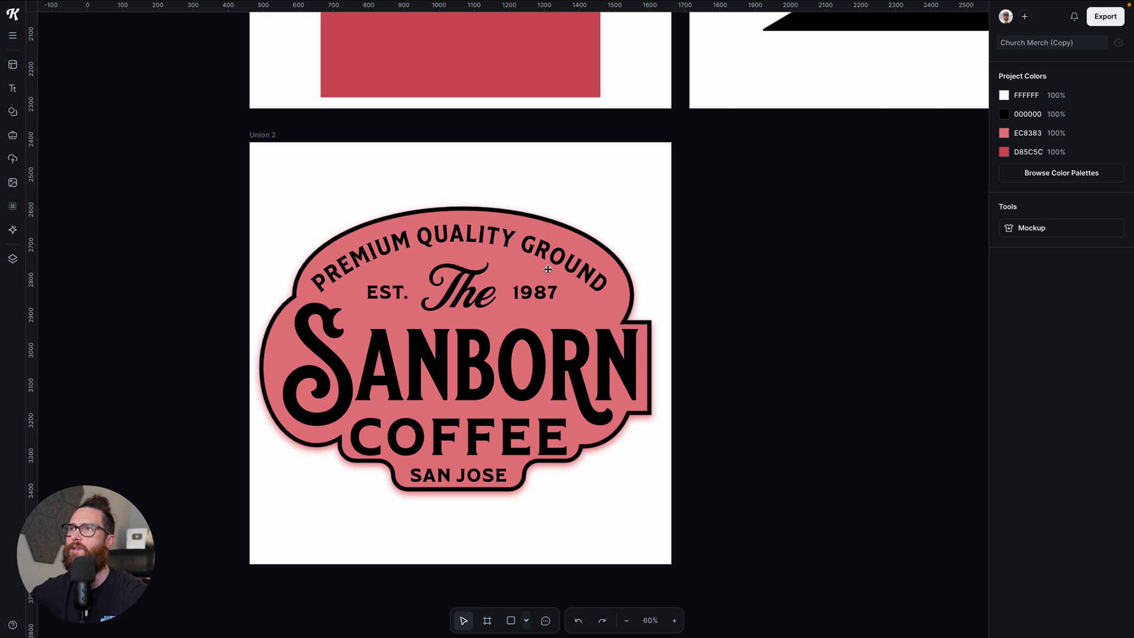
{"action": "left_click", "coordinate": [594, 247]}
Delete the pink badge shape and zoom out to view all the artboards
{"action": "key", "text": "Delete"}
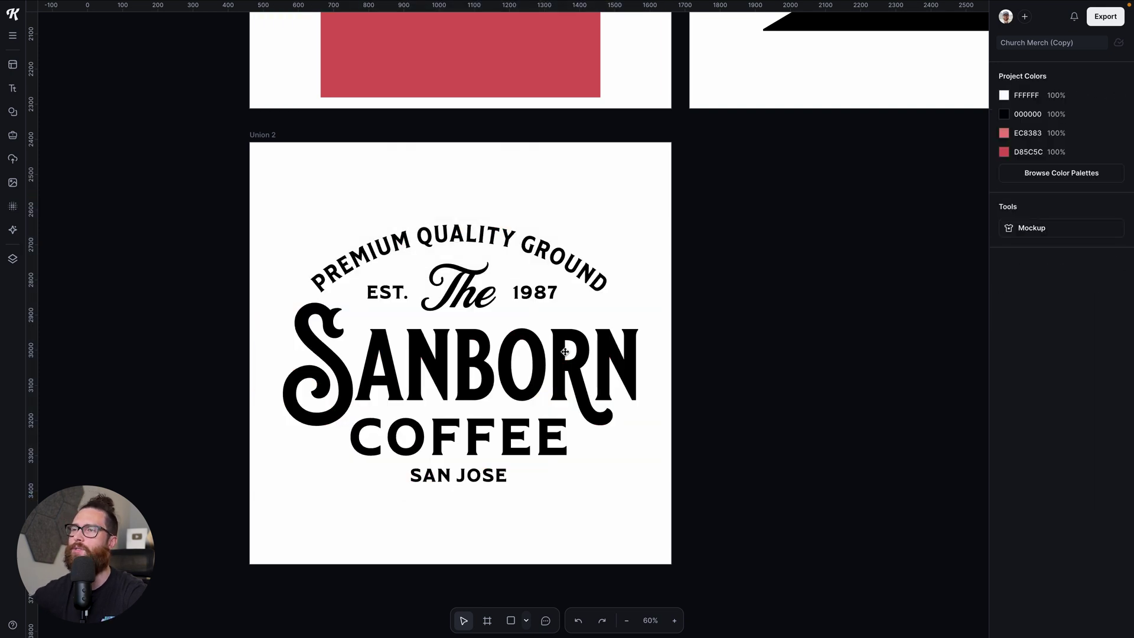
{"action": "scroll", "coordinate": [575, 398], "scroll_direction": "down", "scroll_amount": 1}
{"action": "scroll", "coordinate": [575, 398], "scroll_direction": "down", "scroll_amount": 1}
{"action": "scroll", "coordinate": [575, 398], "scroll_direction": "up", "scroll_amount": 1}
{"action": "scroll", "coordinate": [576, 402], "scroll_direction": "down", "scroll_amount": 1}
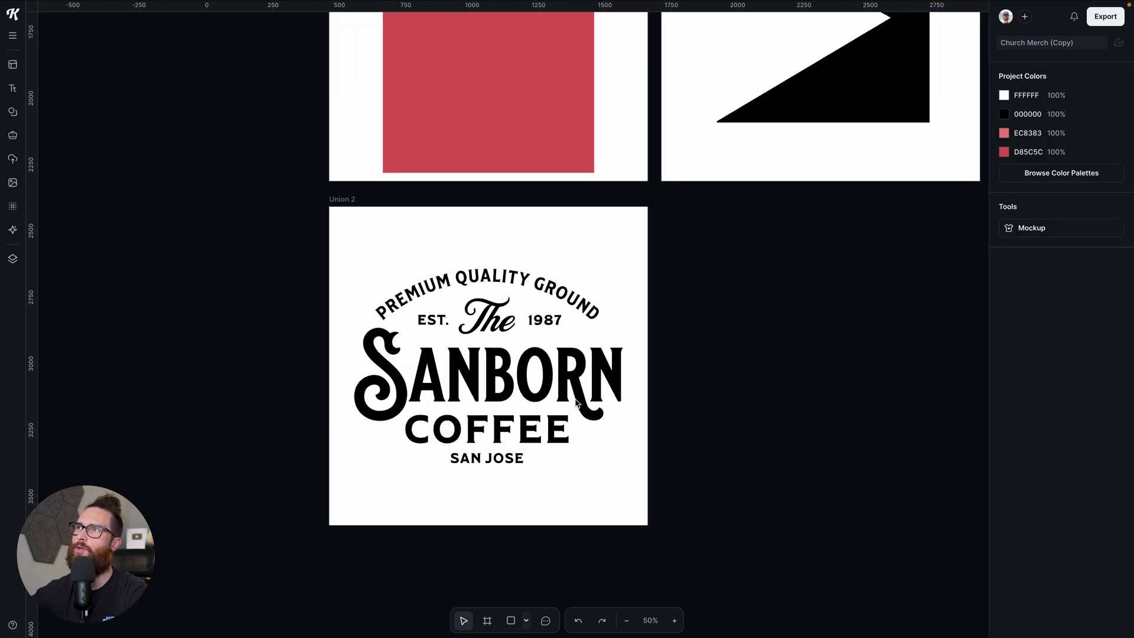
{"action": "scroll", "coordinate": [576, 401], "scroll_direction": "down", "scroll_amount": 5}
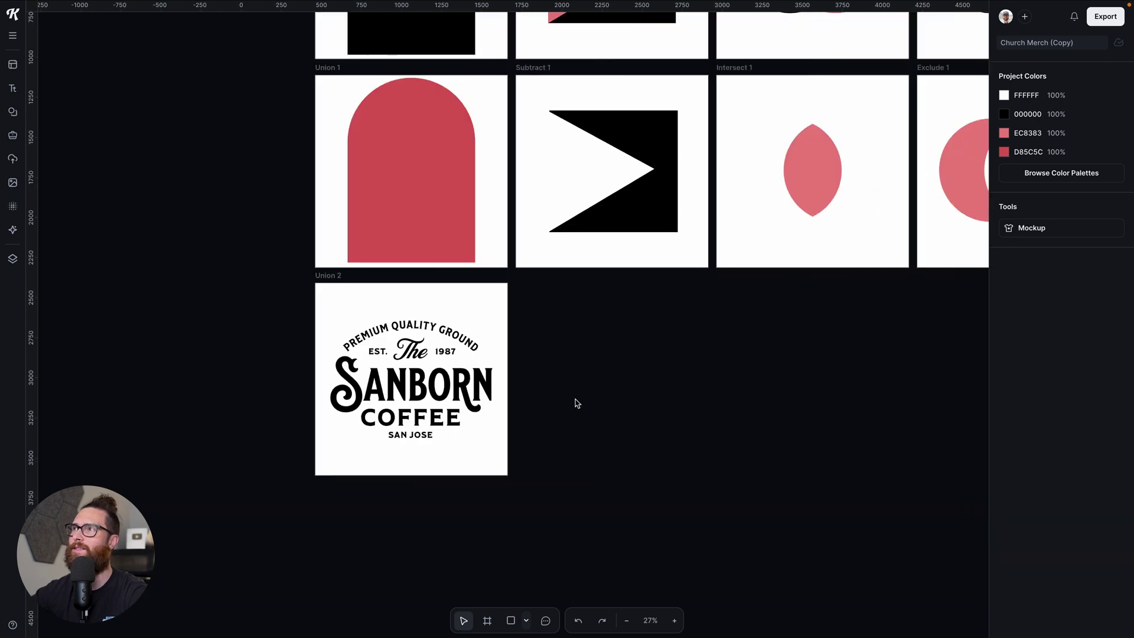
{"action": "scroll", "coordinate": [577, 404], "scroll_direction": "up", "scroll_amount": 2}
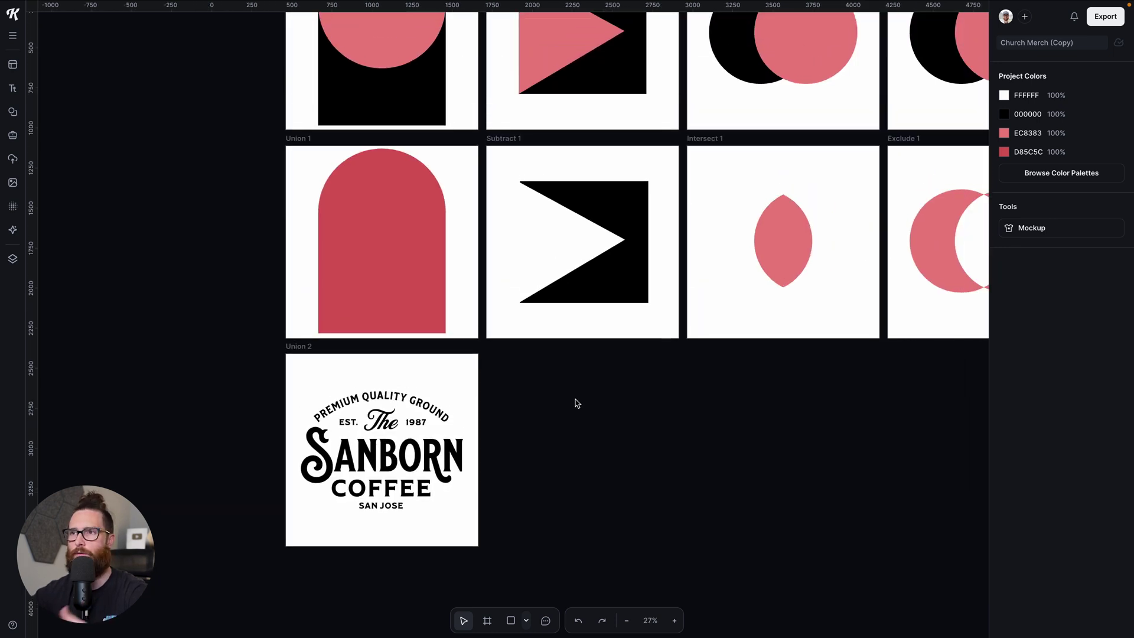